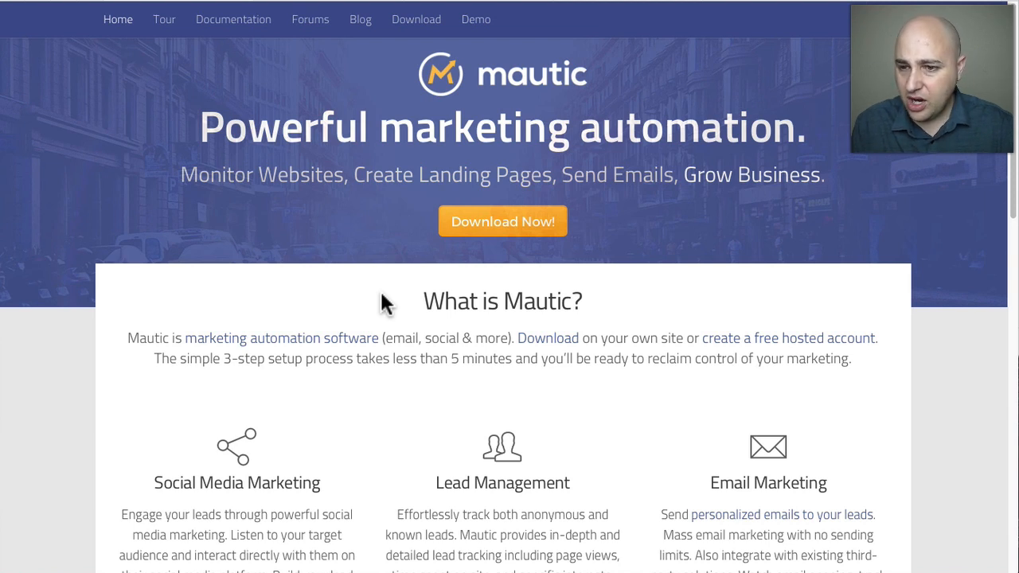
Browse the Mautic site, open its free download form, then switch to the WPCrafter site
{"action": "left_click", "coordinate": [362, 293]}
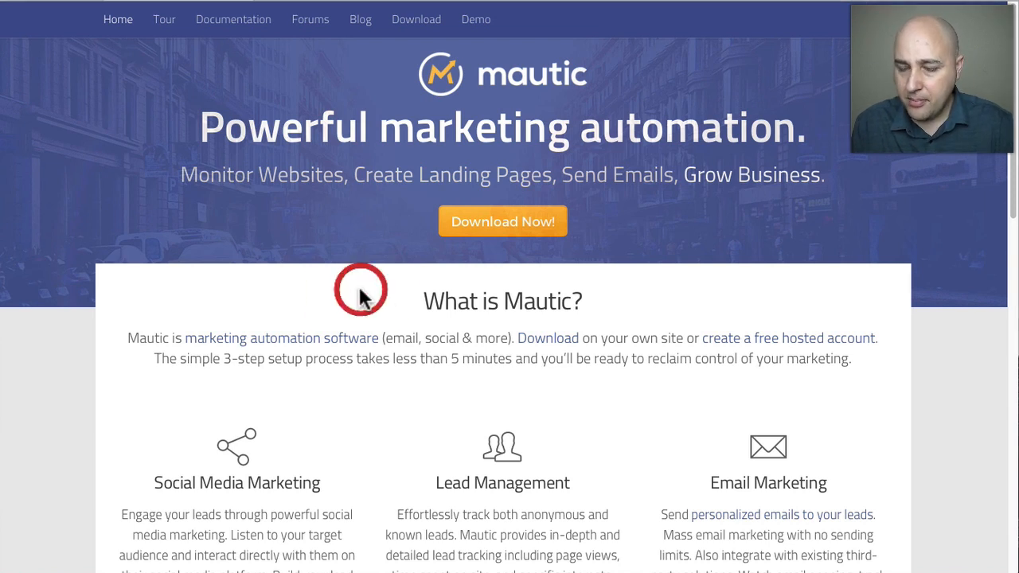
{"action": "scroll", "coordinate": [360, 299], "scroll_direction": "down", "scroll_amount": 1}
{"action": "scroll", "coordinate": [360, 298], "scroll_direction": "down", "scroll_amount": 1}
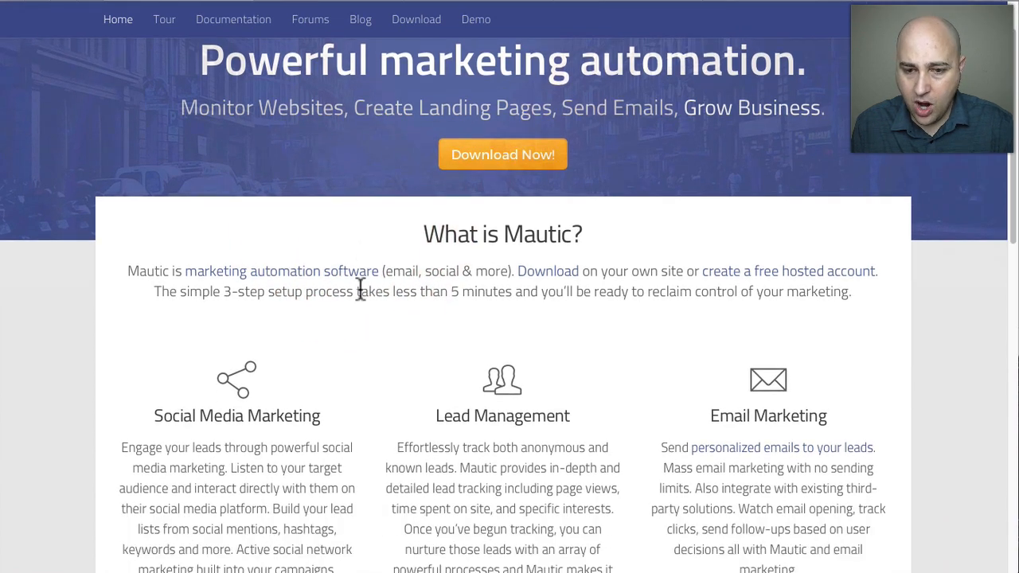
{"action": "scroll", "coordinate": [360, 291], "scroll_direction": "down", "scroll_amount": 1}
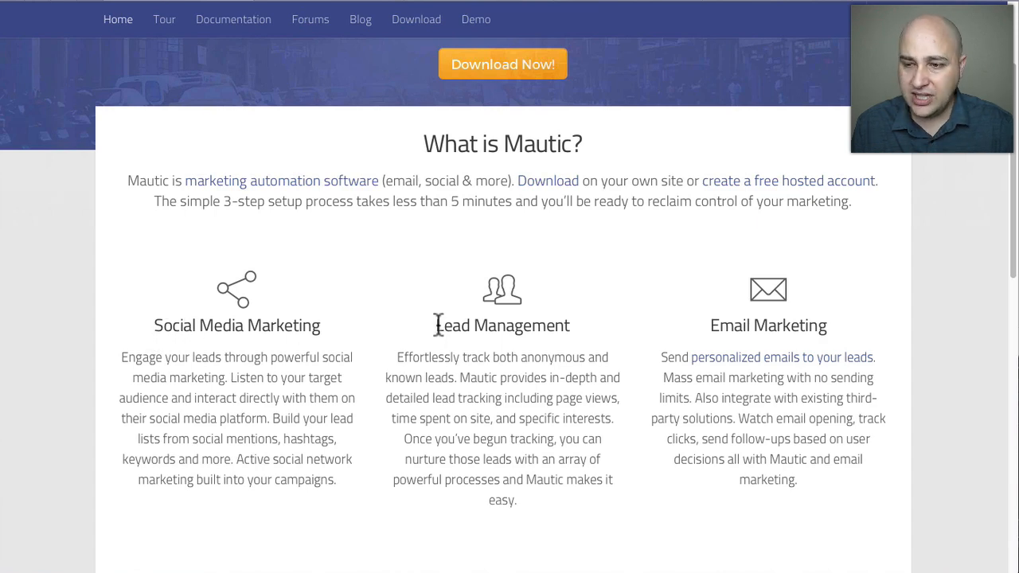
{"action": "scroll", "coordinate": [438, 325], "scroll_direction": "down", "scroll_amount": 4}
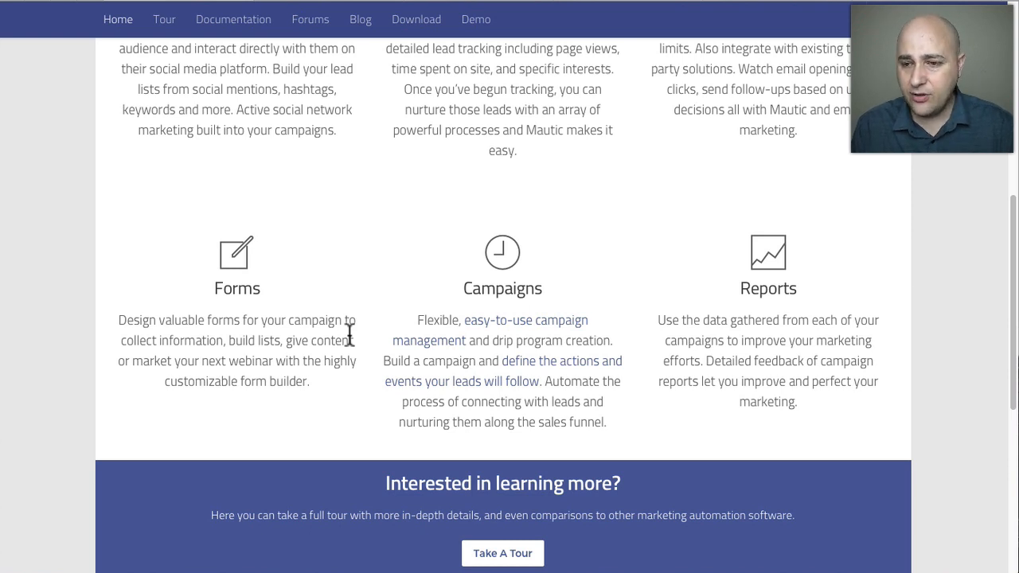
{"action": "scroll", "coordinate": [456, 305], "scroll_direction": "down", "scroll_amount": 1}
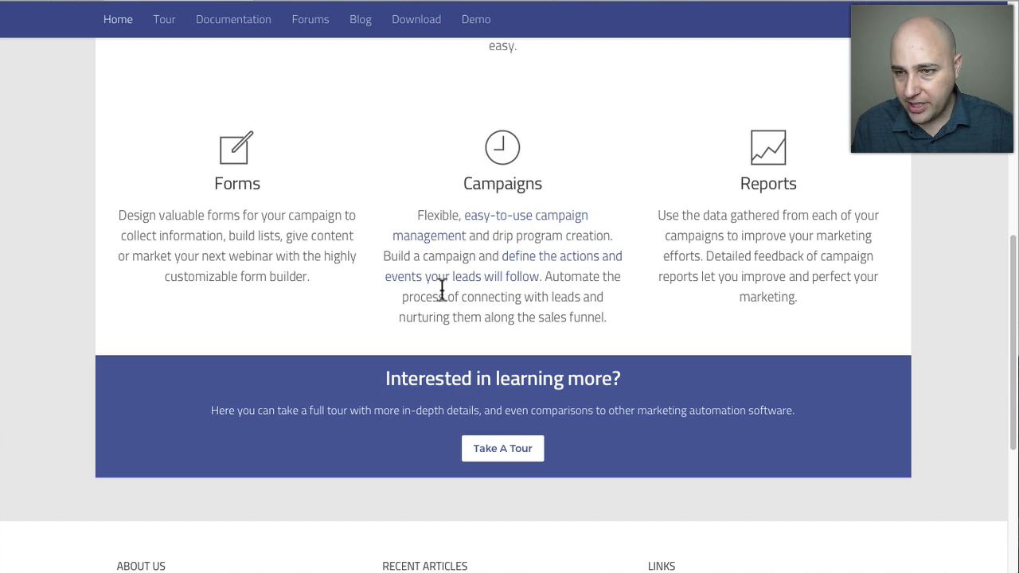
{"action": "scroll", "coordinate": [442, 289], "scroll_direction": "up", "scroll_amount": 8}
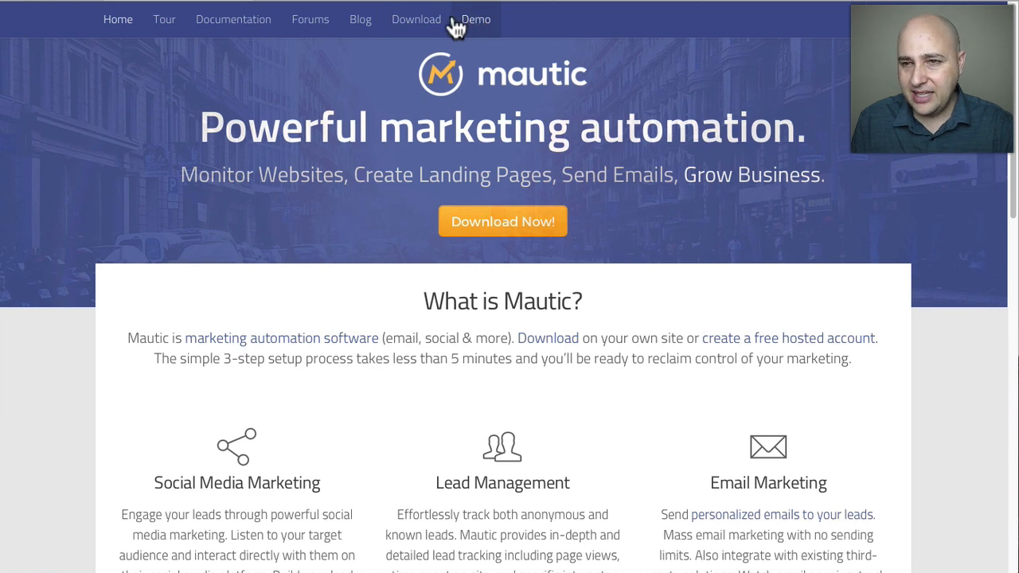
{"action": "left_click", "coordinate": [418, 32]}
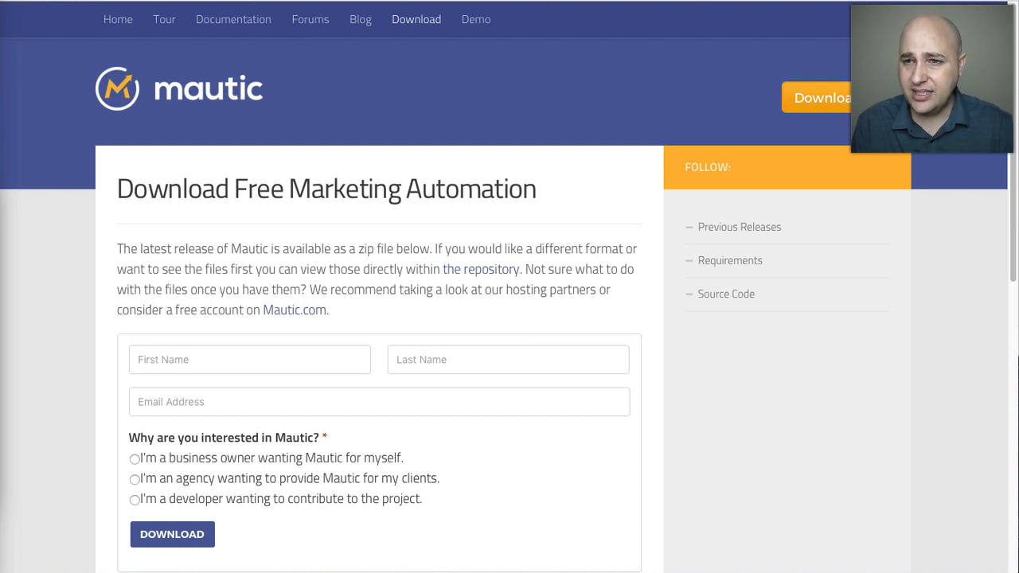
{"action": "left_click", "coordinate": [629, 0]}
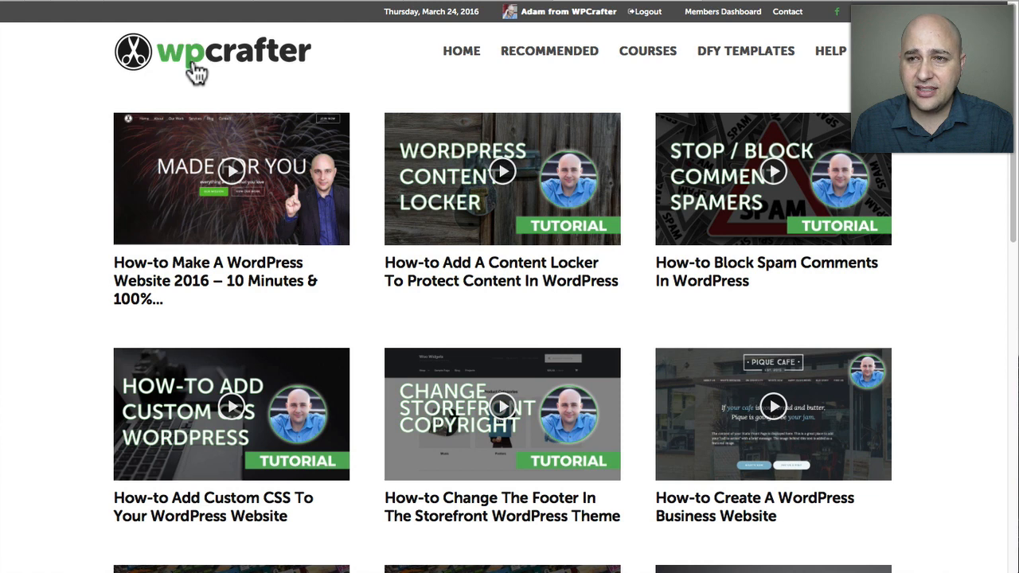
Follow WPCrafter's recommended InMotion Hosting link to the Launch, Power and Pro discount offer page
{"action": "left_click", "coordinate": [563, 54]}
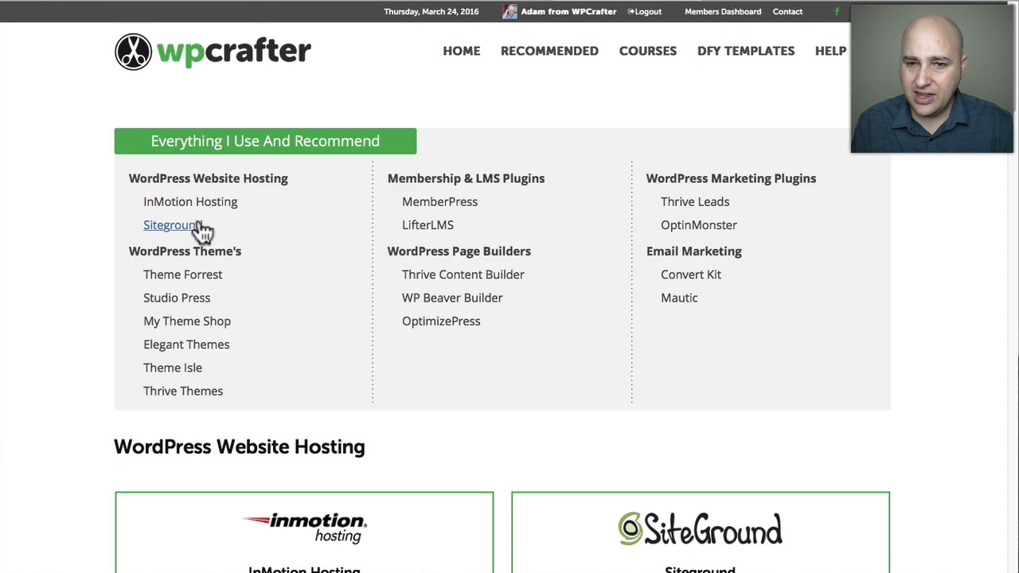
{"action": "left_click", "coordinate": [213, 205]}
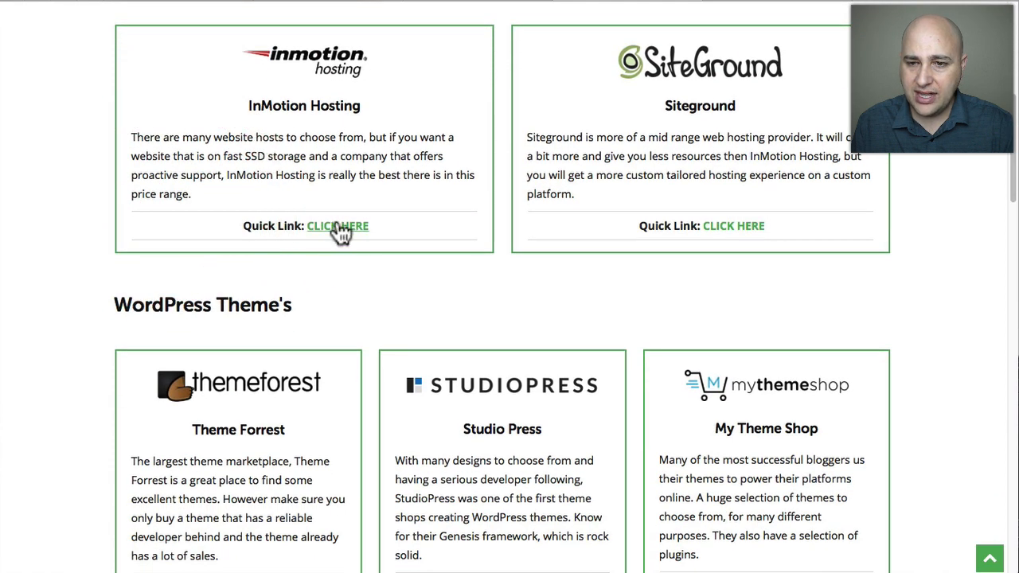
{"action": "left_click", "coordinate": [764, 2]}
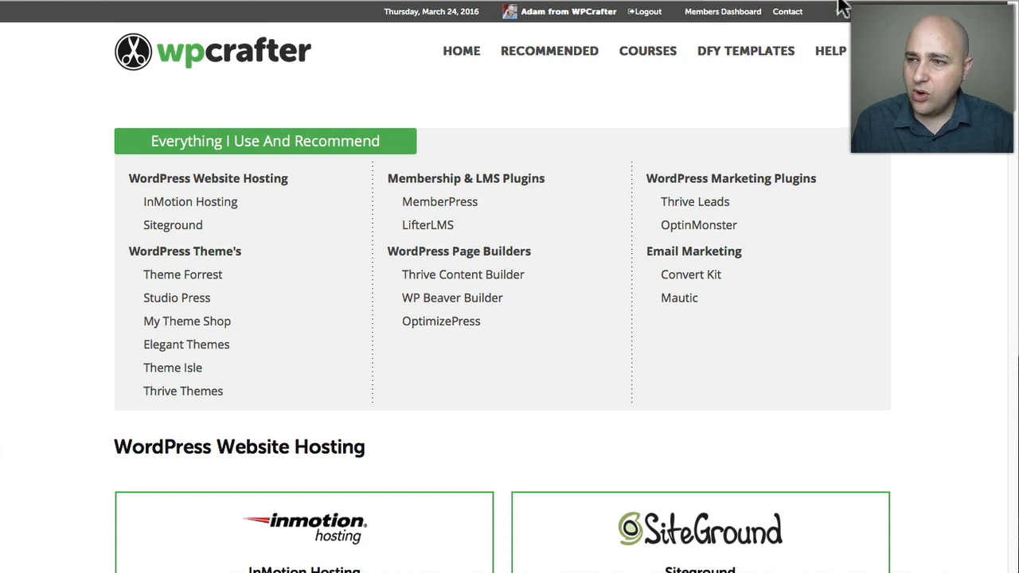
{"action": "left_click", "coordinate": [905, 2]}
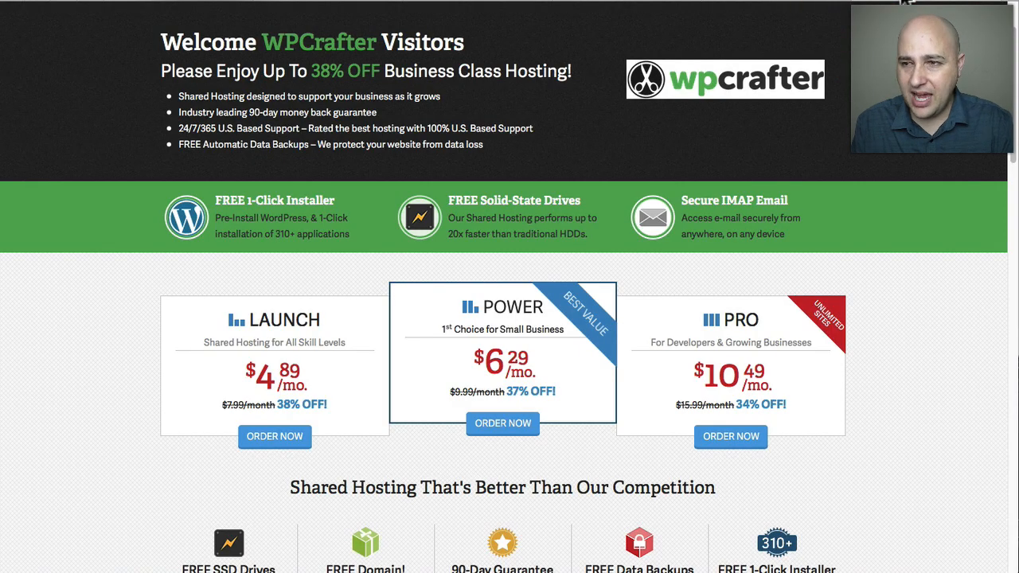
{"action": "scroll", "coordinate": [958, 177], "scroll_direction": "up", "scroll_amount": 2}
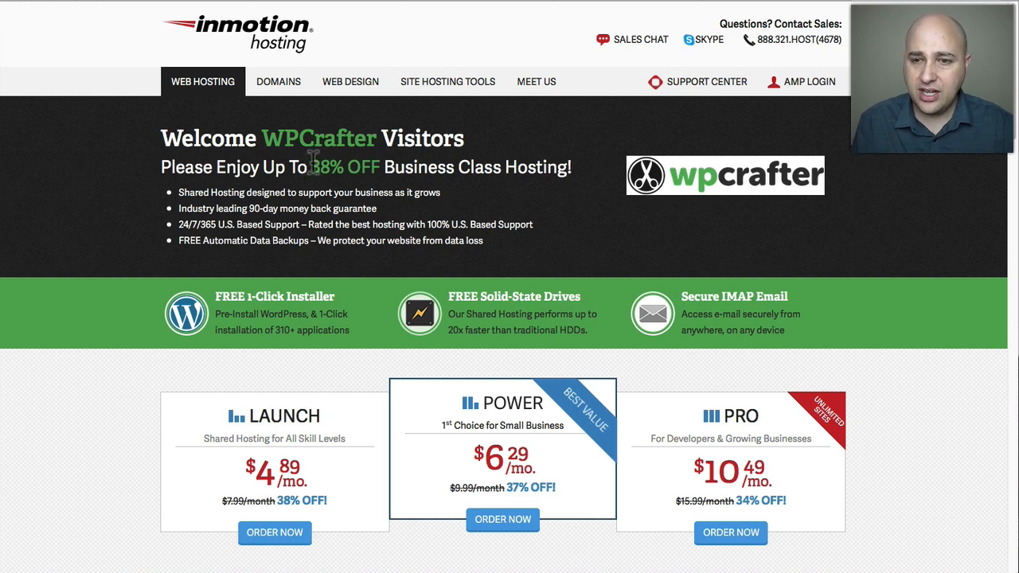
{"action": "left_click_drag", "start_coordinate": [311, 163], "coordinate": [382, 170]}
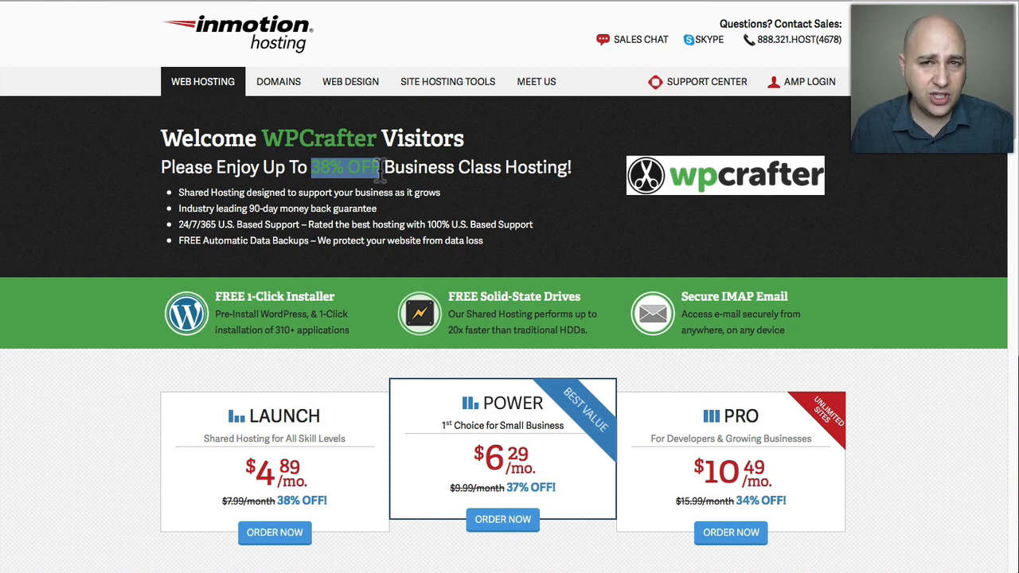
{"action": "scroll", "coordinate": [375, 177], "scroll_direction": "down", "scroll_amount": 3}
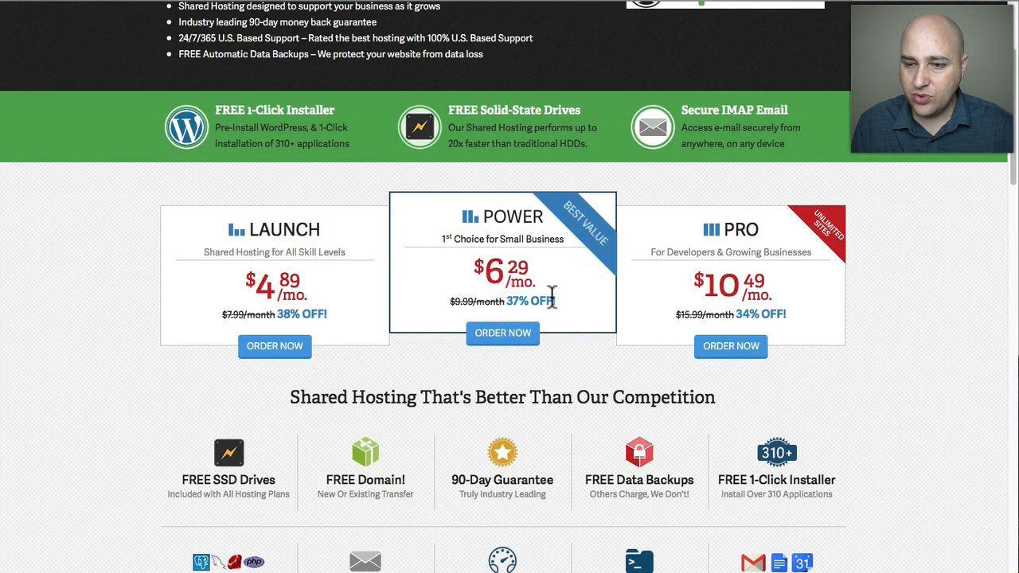
{"action": "scroll", "coordinate": [425, 289], "scroll_direction": "down", "scroll_amount": 1}
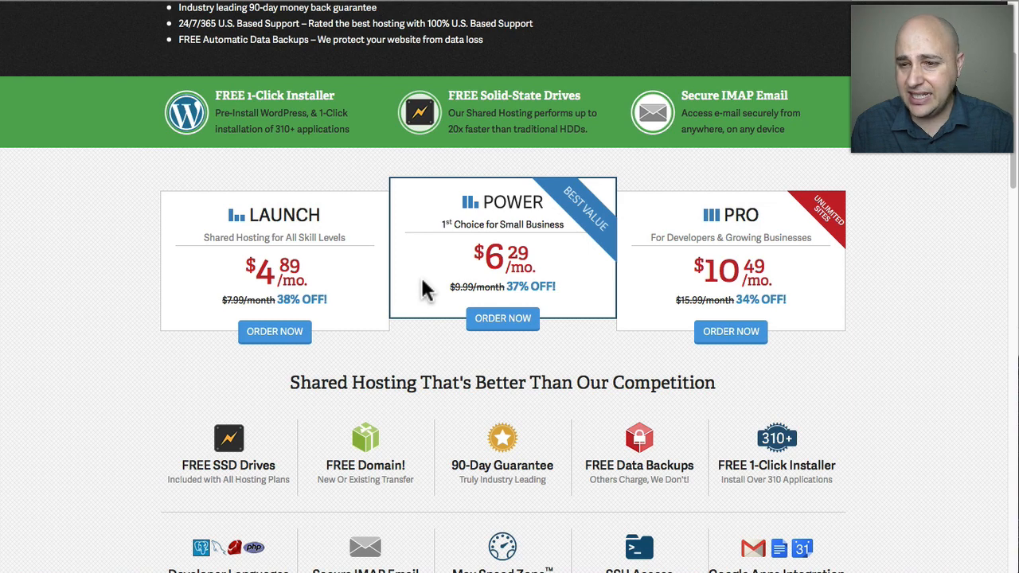
{"action": "scroll", "coordinate": [423, 283], "scroll_direction": "up", "scroll_amount": 5}
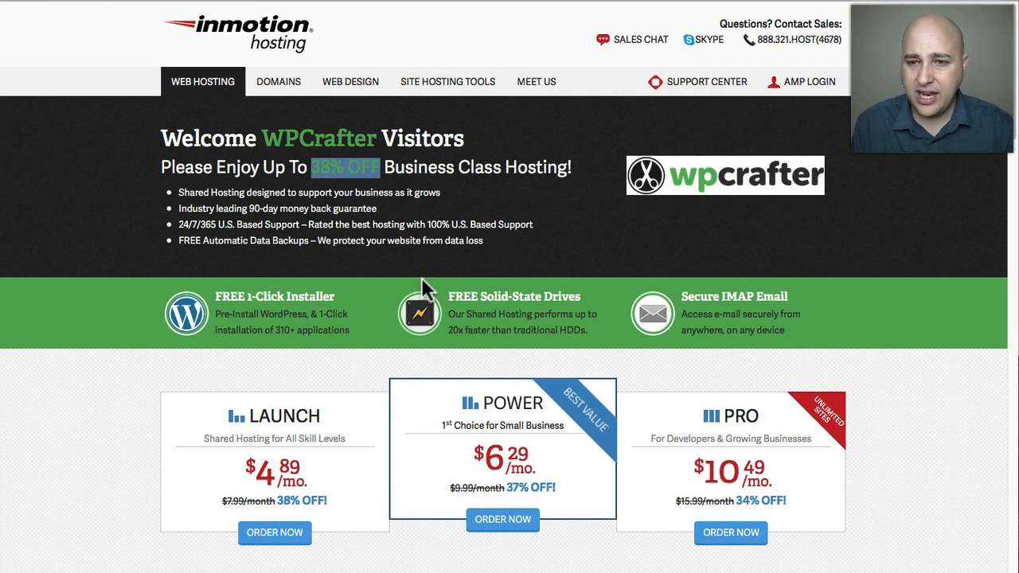
Order the Launch plan, reaching package selection with 24 months at $4.89/mo
{"action": "left_click", "coordinate": [355, 177]}
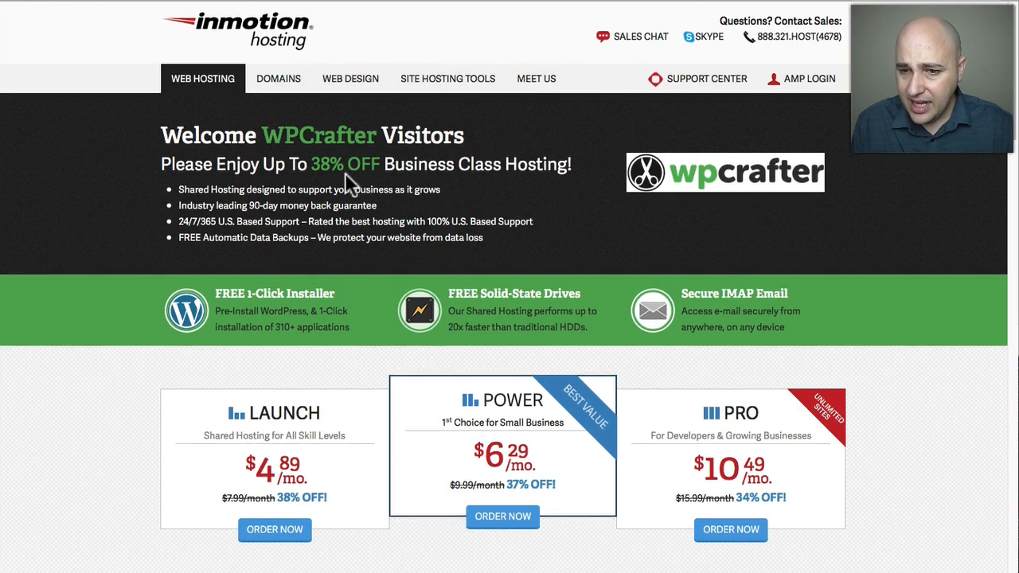
{"action": "scroll", "coordinate": [351, 177], "scroll_direction": "down", "scroll_amount": 1}
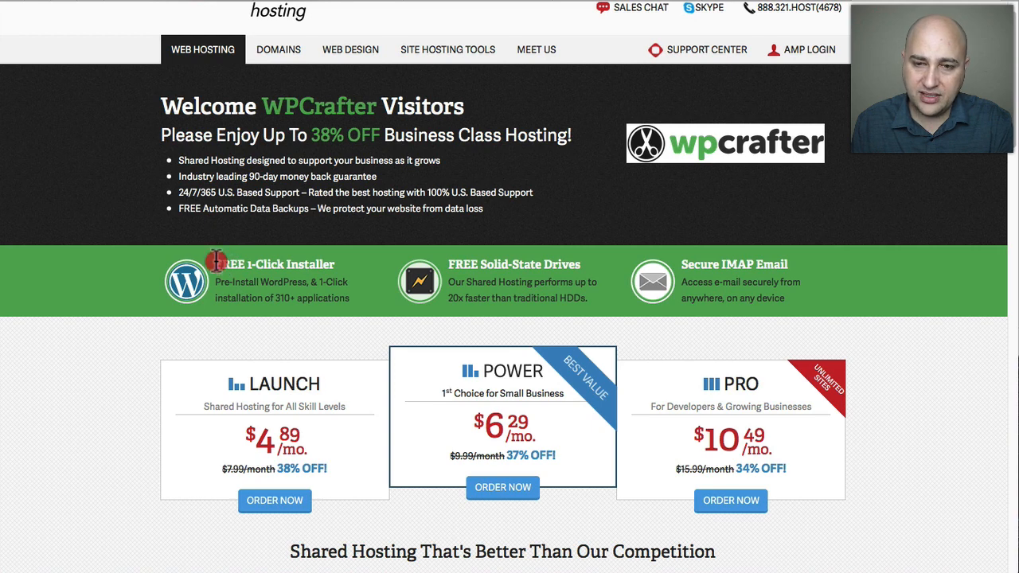
{"action": "left_click_drag", "start_coordinate": [213, 263], "coordinate": [342, 262]}
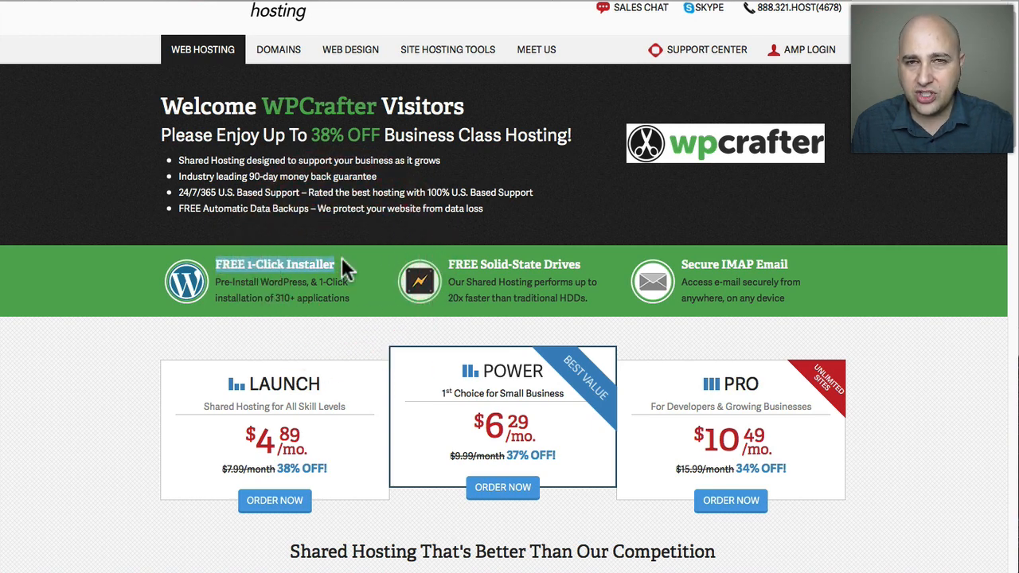
{"action": "scroll", "coordinate": [367, 246], "scroll_direction": "down", "scroll_amount": 5}
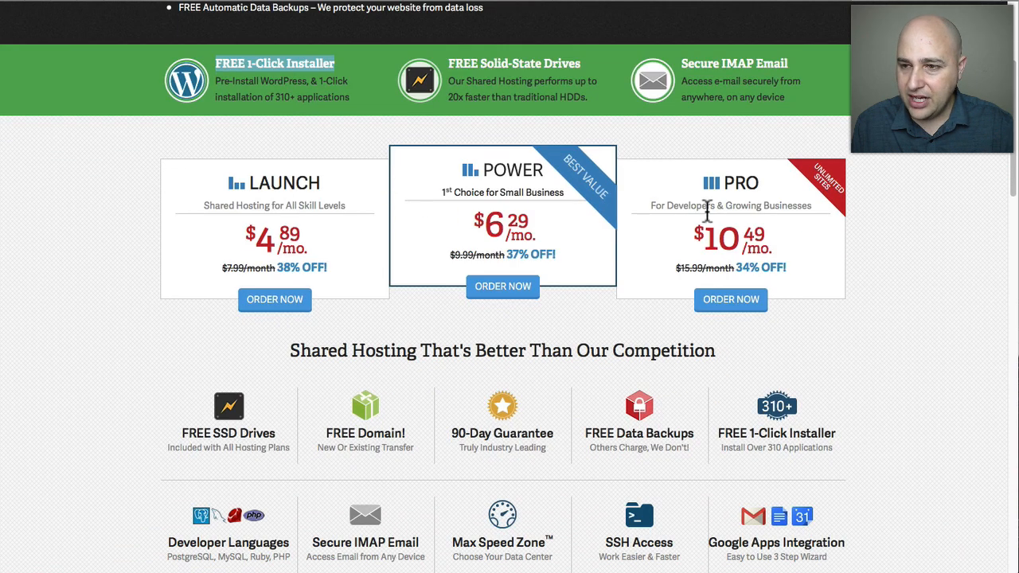
{"action": "left_click", "coordinate": [278, 302]}
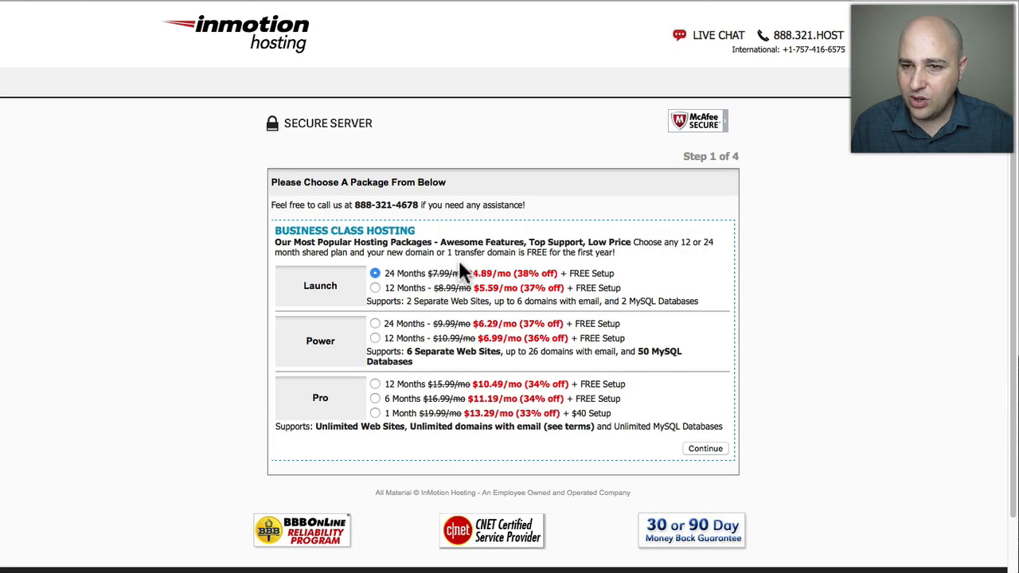
Switch the package to the Pro plan on 12 months at $10.49/mo and continue
{"action": "scroll", "coordinate": [244, 252], "scroll_direction": "down", "scroll_amount": 1}
{"action": "scroll", "coordinate": [247, 255], "scroll_direction": "down", "scroll_amount": 2}
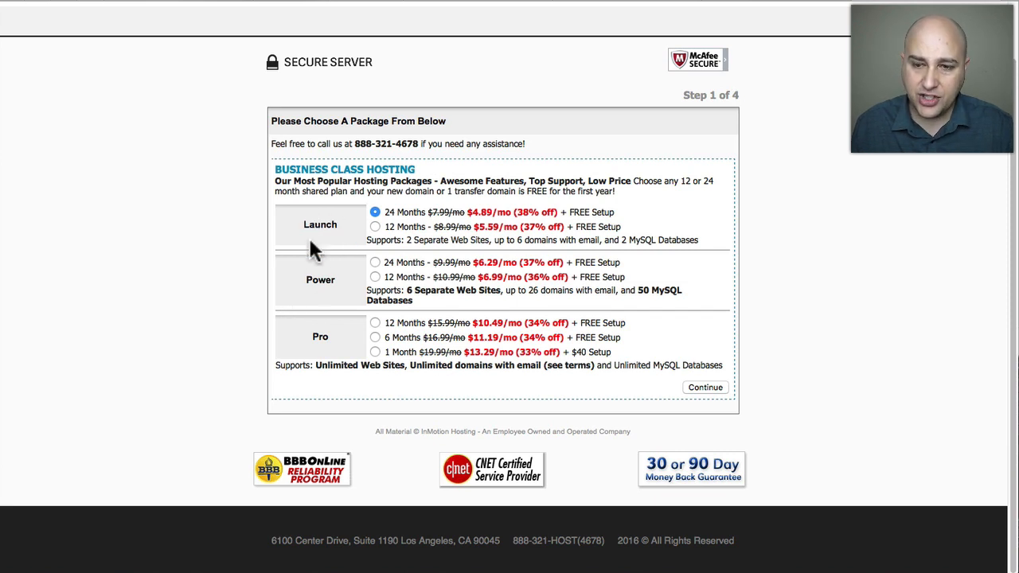
{"action": "double_click", "coordinate": [303, 332]}
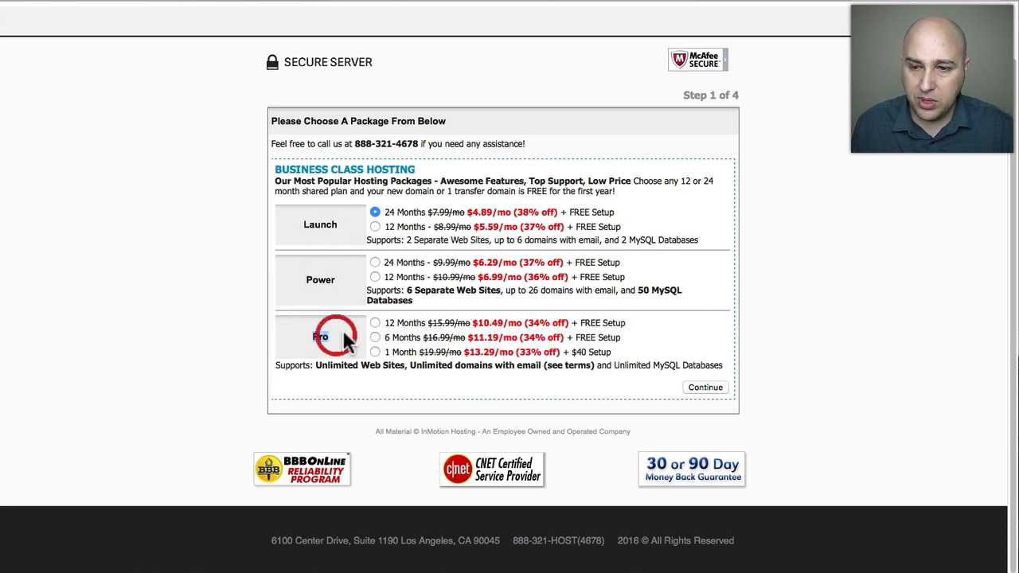
{"action": "left_click", "coordinate": [376, 322]}
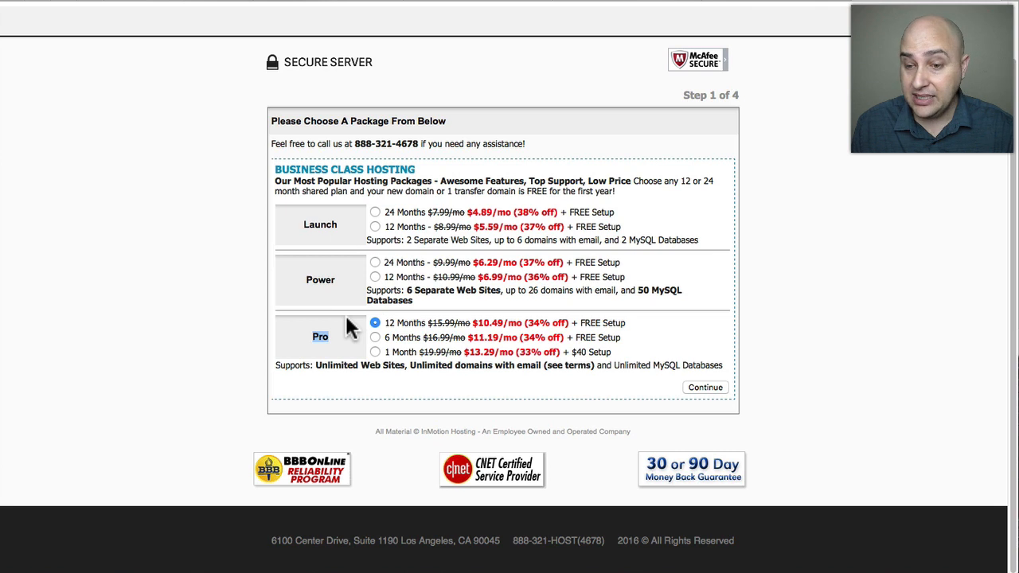
{"action": "left_click", "coordinate": [375, 352]}
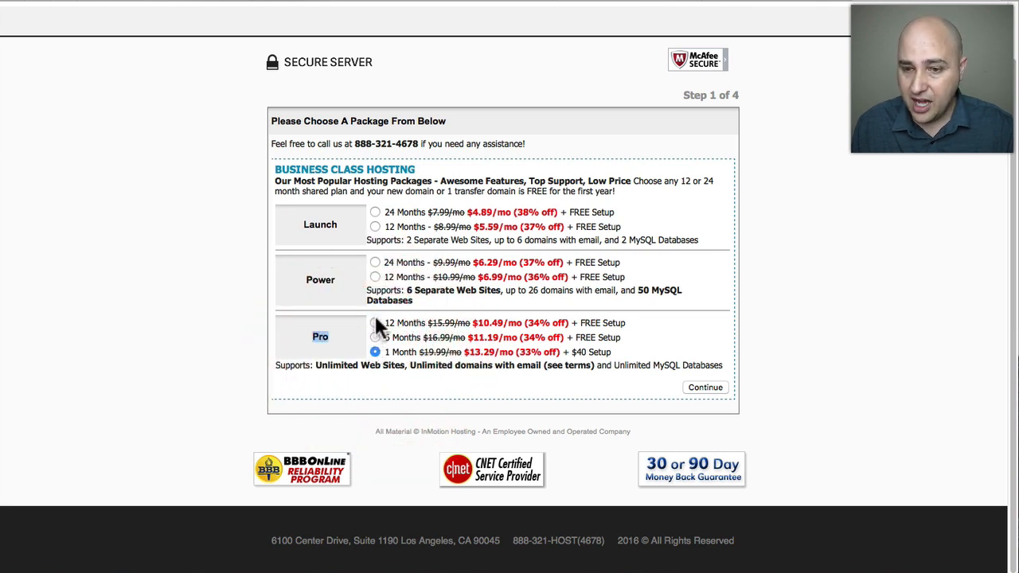
{"action": "left_click", "coordinate": [376, 322]}
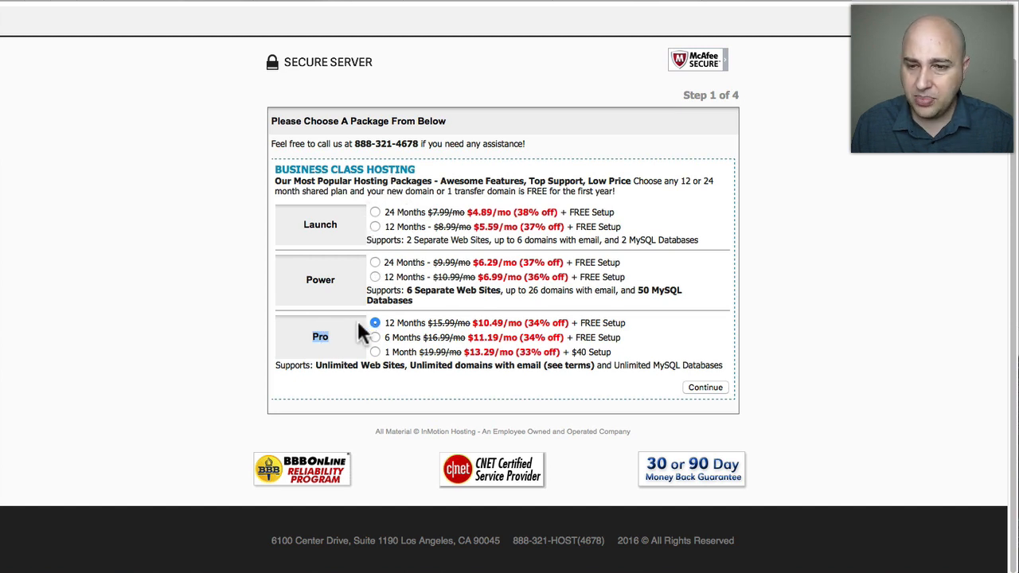
{"action": "left_click", "coordinate": [338, 333]}
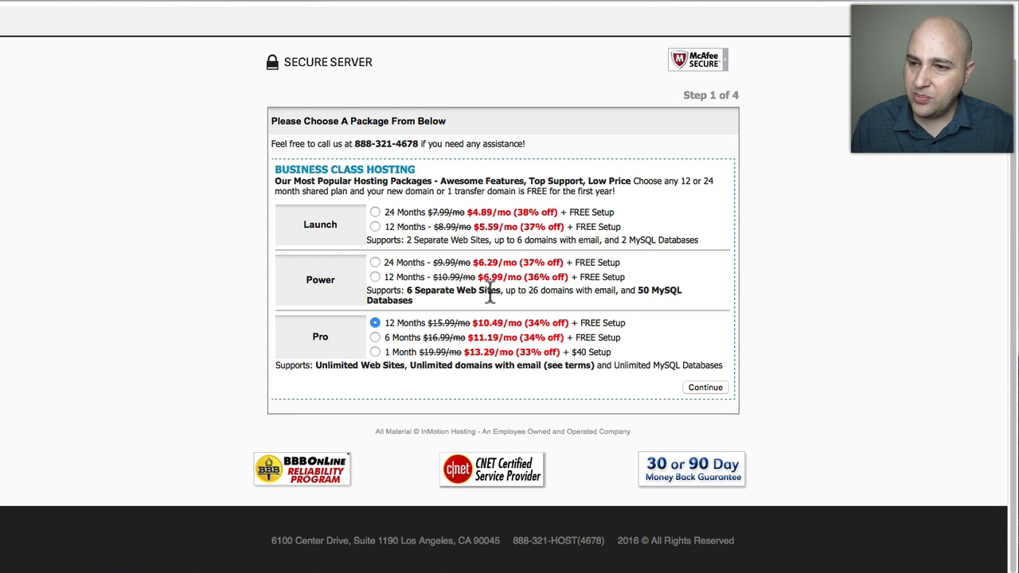
{"action": "left_click_drag", "start_coordinate": [679, 182], "coordinate": [526, 188]}
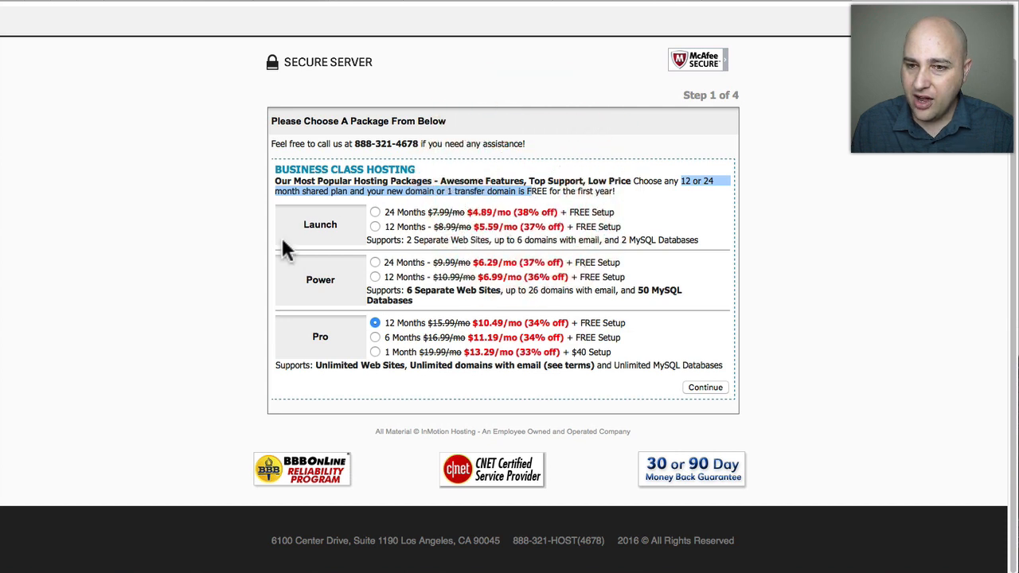
{"action": "left_click", "coordinate": [252, 249]}
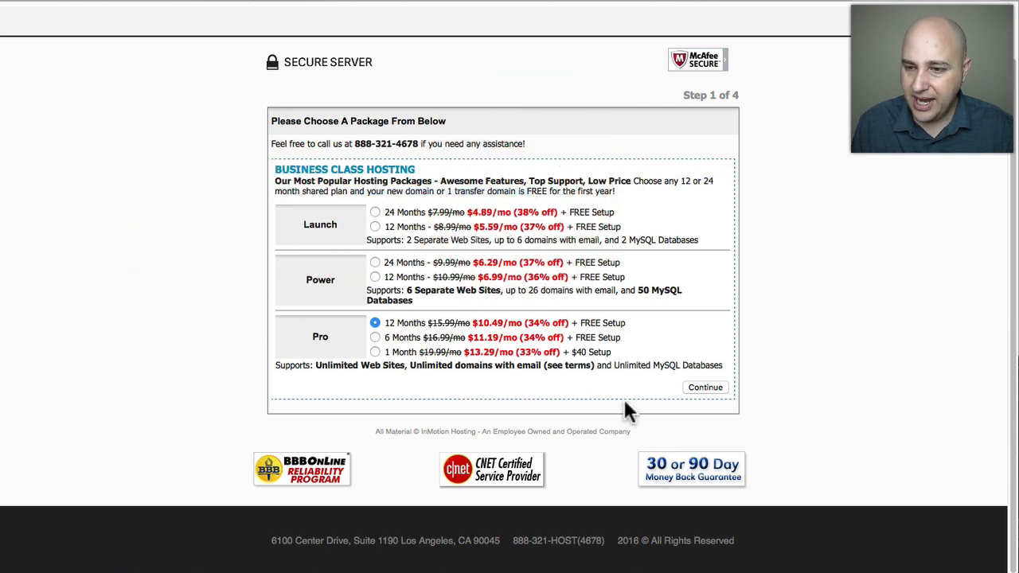
{"action": "left_click", "coordinate": [711, 387]}
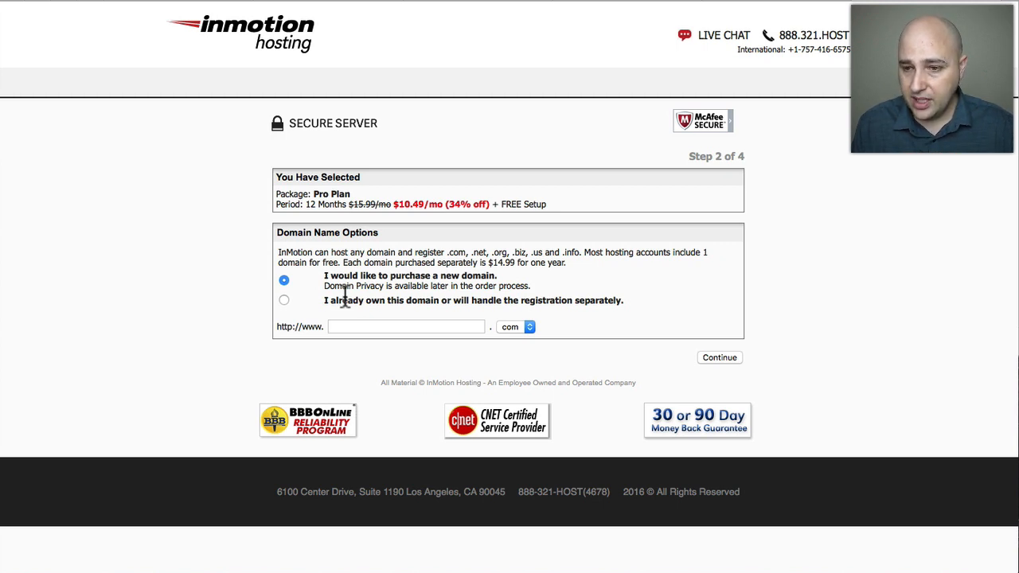
Enter showthedemos with .com as a new domain and submit it for an availability check
{"action": "left_click", "coordinate": [389, 329]}
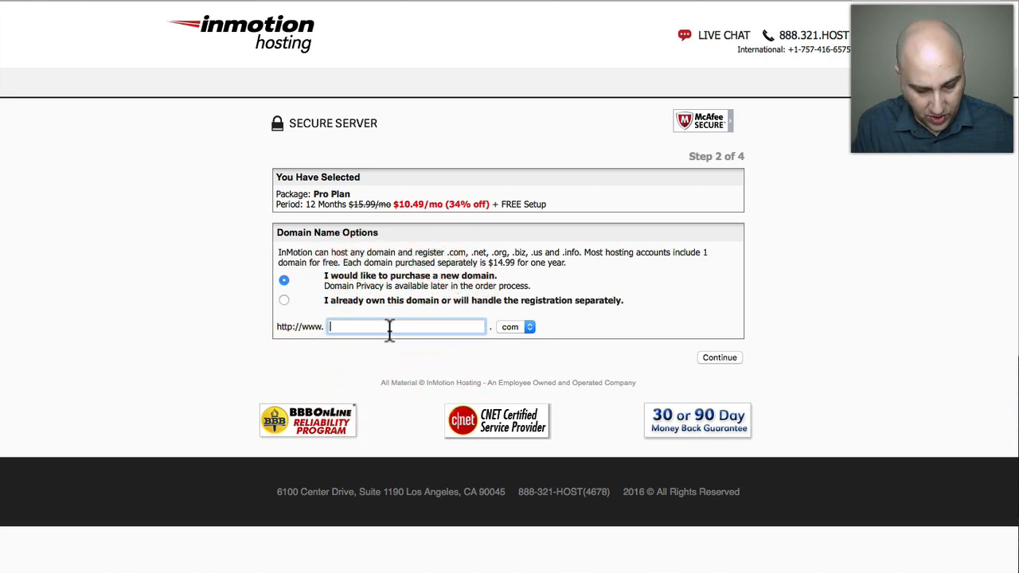
{"action": "type", "text": "showthe"}
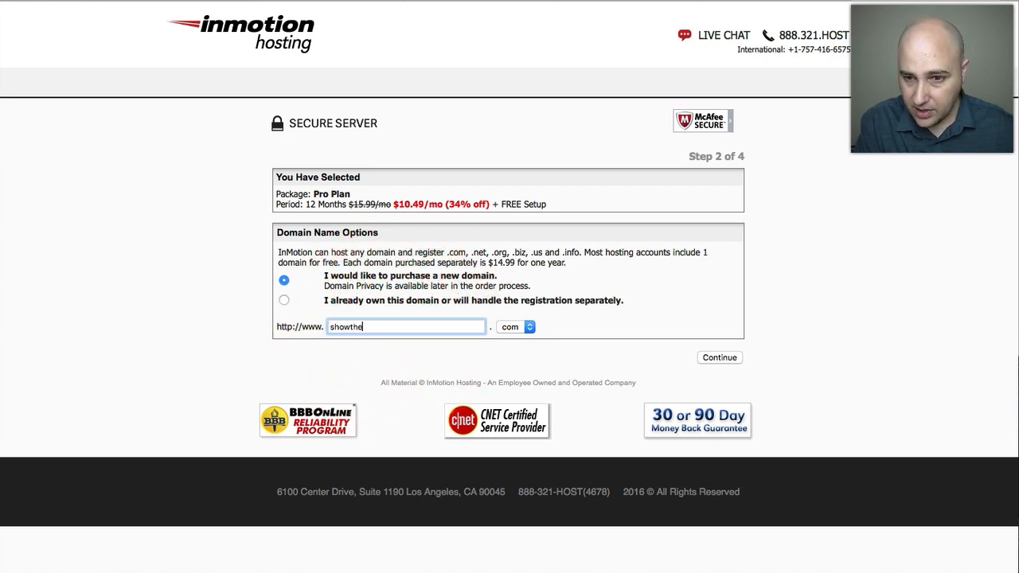
{"action": "type", "text": "demos"}
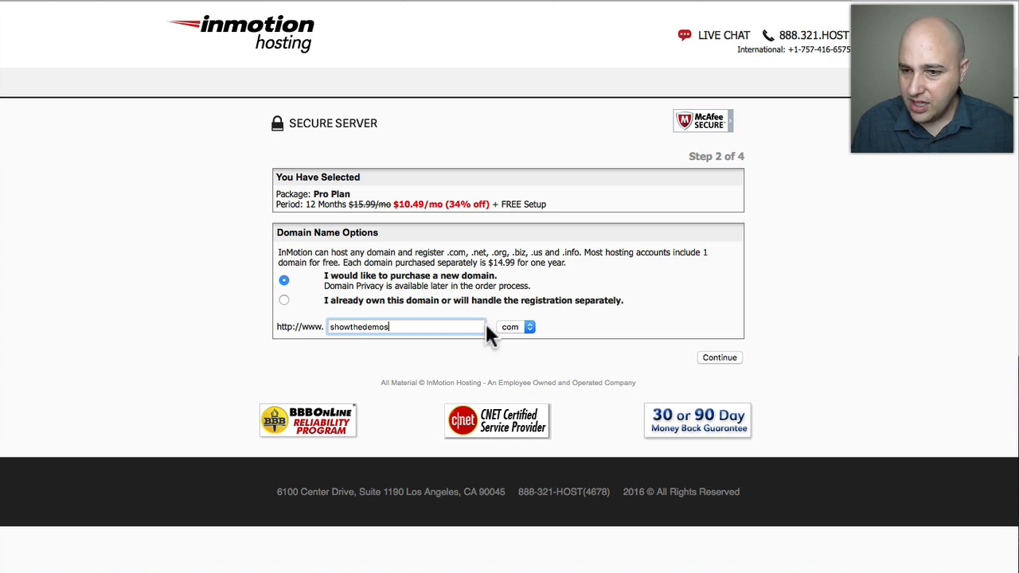
{"action": "left_click", "coordinate": [721, 357]}
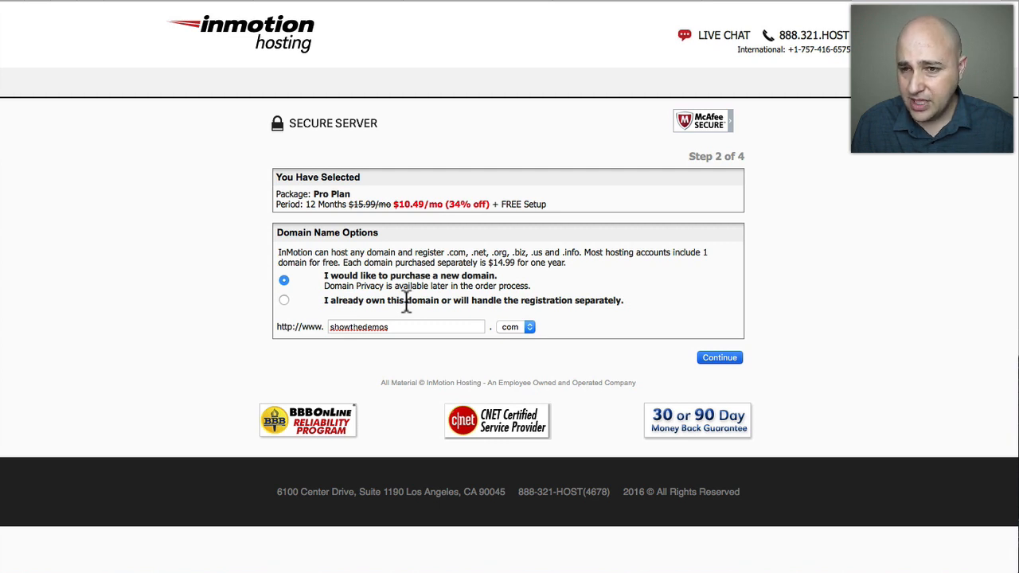
{"action": "key", "text": "Return"}
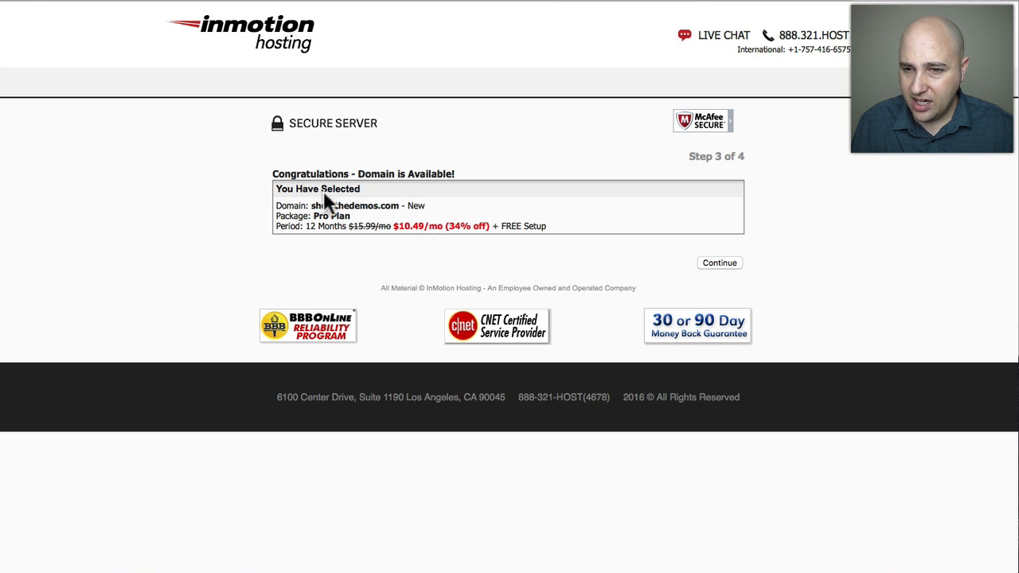
Highlight the summary lines showing showthedemos.com and the Pro Plan at $10.49/mo
{"action": "left_click_drag", "start_coordinate": [278, 204], "coordinate": [548, 226]}
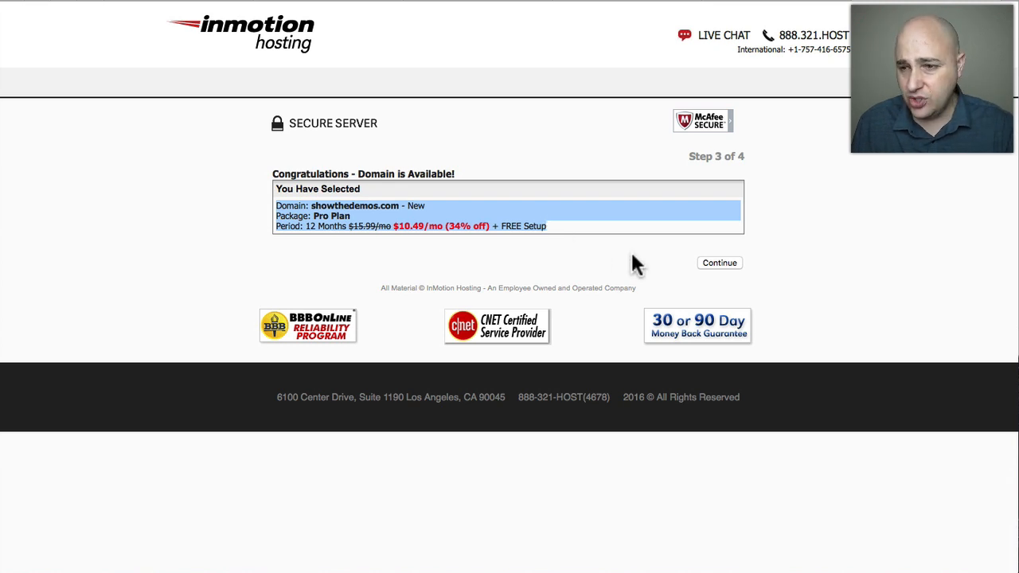
Continue to the billing form and keep East as the Max Speed Zone
{"action": "left_click", "coordinate": [721, 264]}
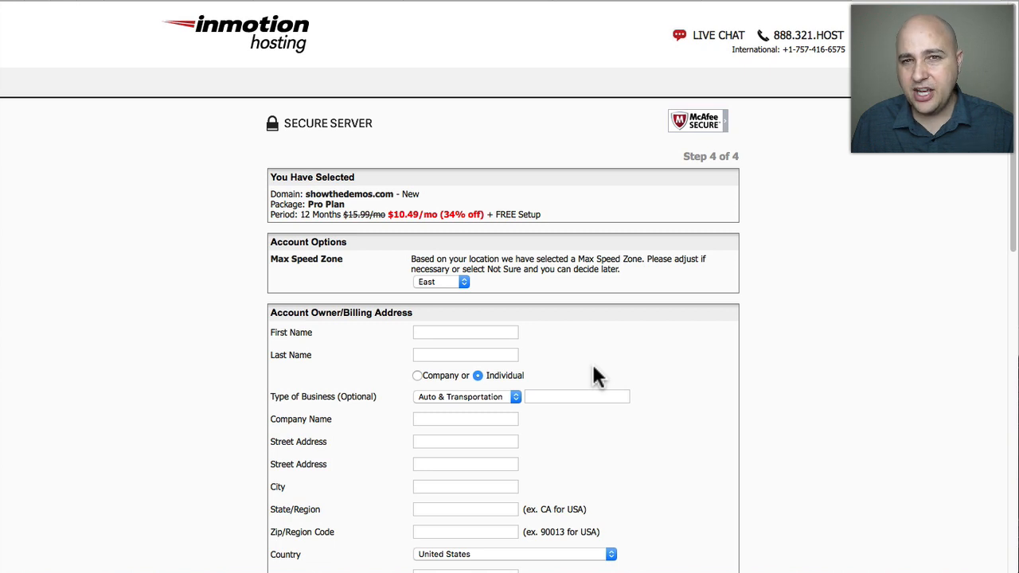
{"action": "scroll", "coordinate": [596, 363], "scroll_direction": "down", "scroll_amount": 1}
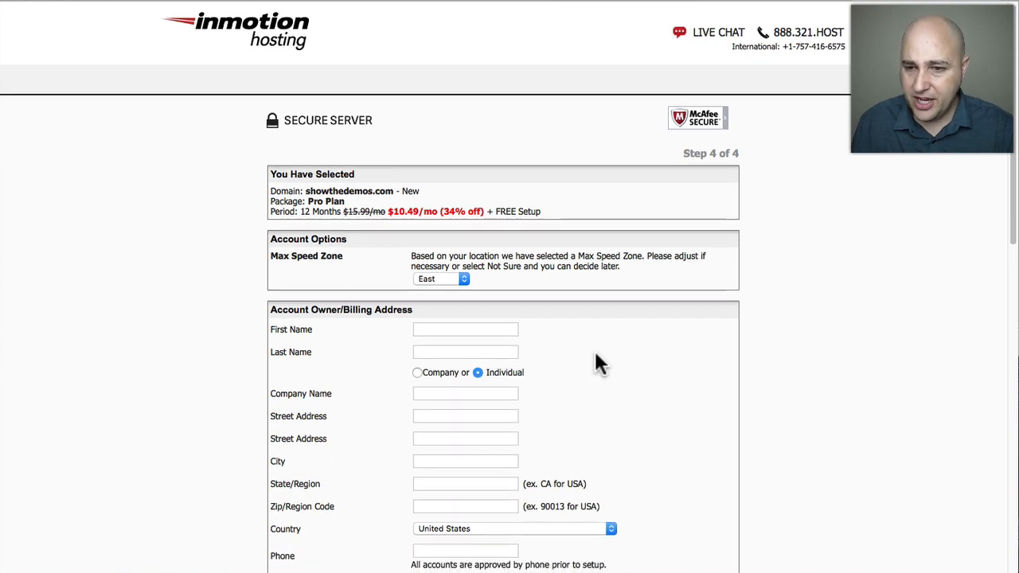
{"action": "scroll", "coordinate": [596, 350], "scroll_direction": "down", "scroll_amount": 3}
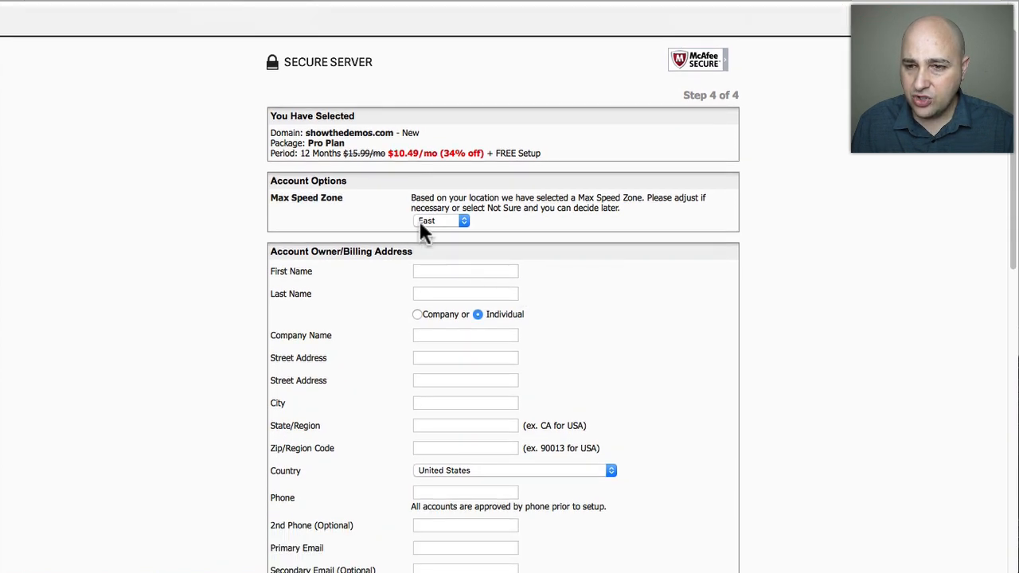
{"action": "left_click", "coordinate": [427, 223]}
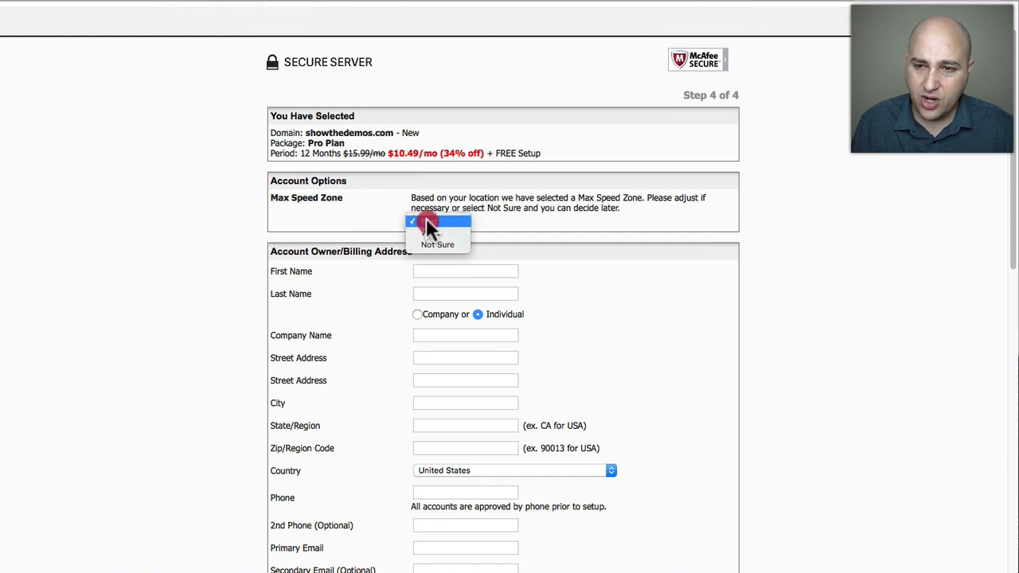
{"action": "left_click", "coordinate": [428, 223]}
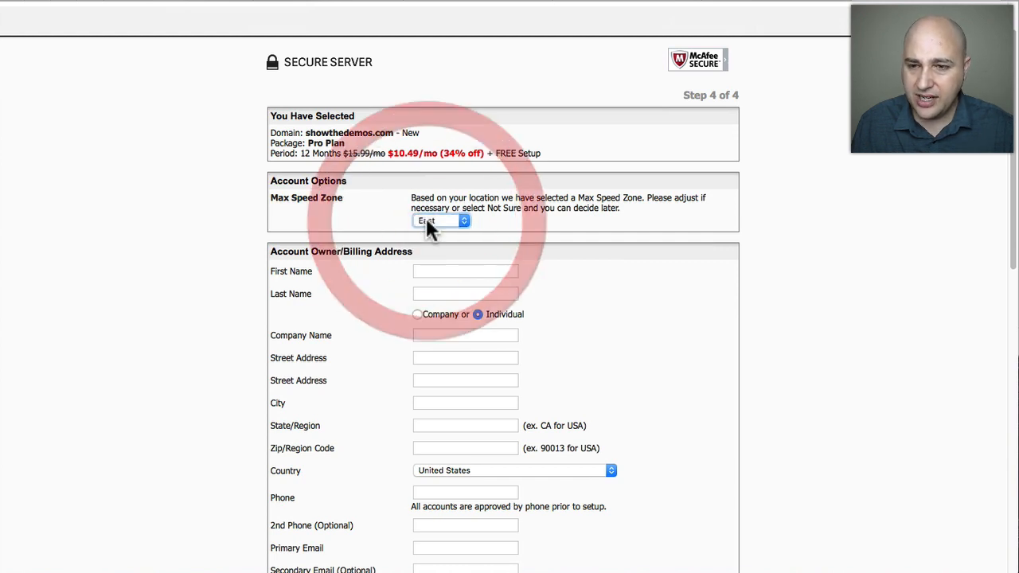
{"action": "left_click", "coordinate": [533, 203]}
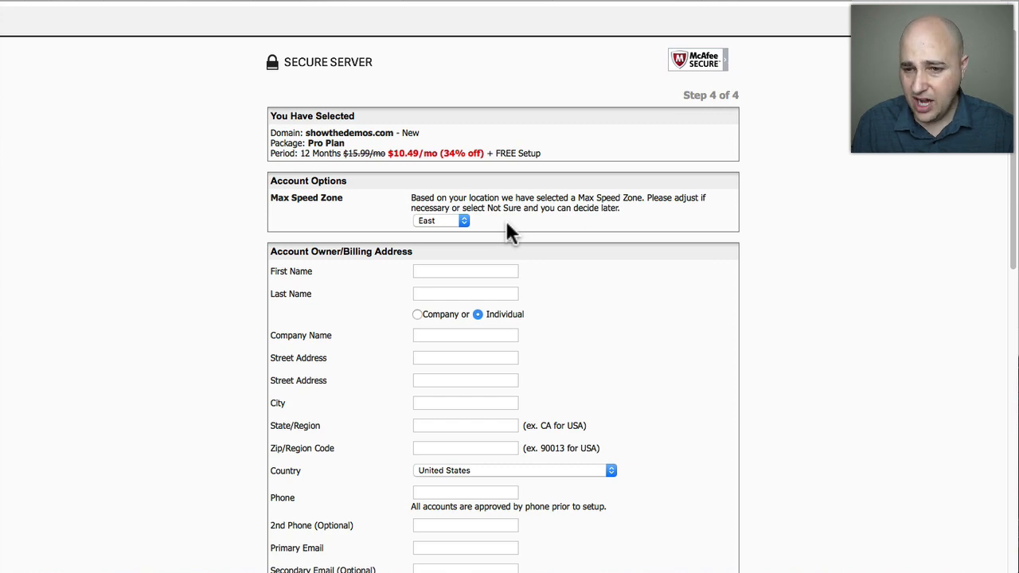
Decline Domain Privacy with No Thanks, bringing the total to $125.88
{"action": "scroll", "coordinate": [573, 234], "scroll_direction": "down", "scroll_amount": 3}
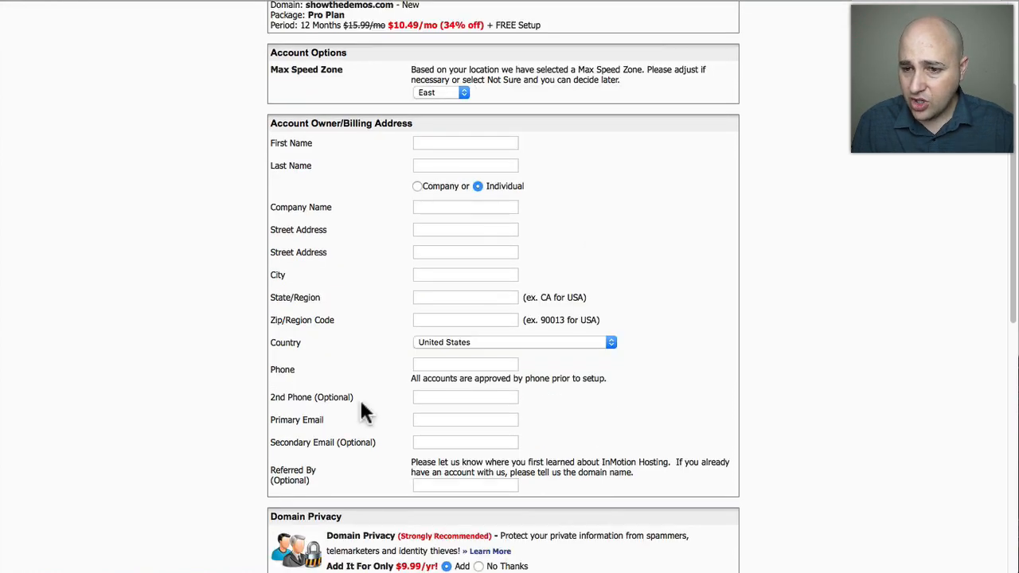
{"action": "scroll", "coordinate": [517, 283], "scroll_direction": "down", "scroll_amount": 5}
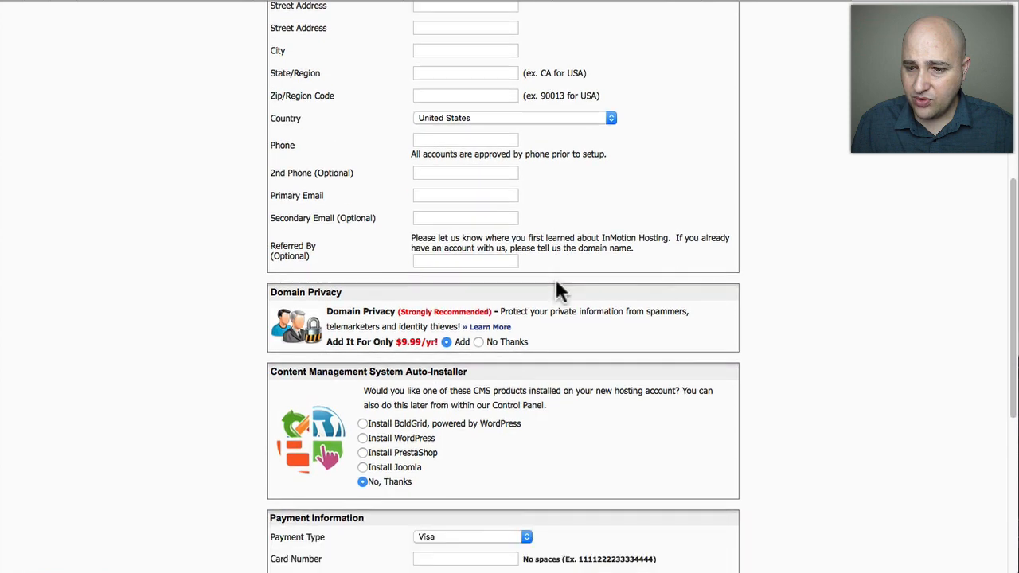
{"action": "scroll", "coordinate": [557, 291], "scroll_direction": "down", "scroll_amount": 3}
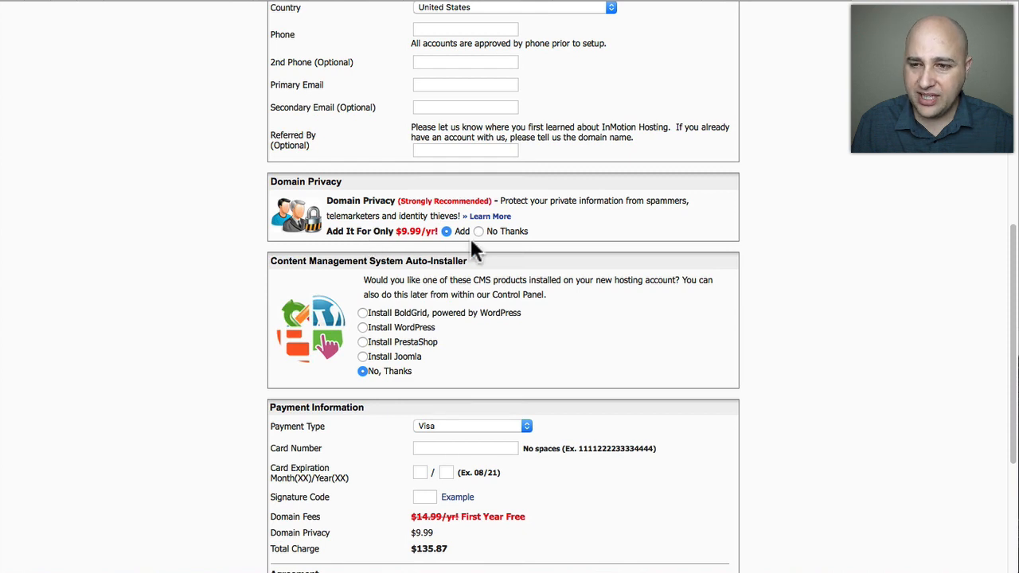
{"action": "left_click", "coordinate": [479, 232]}
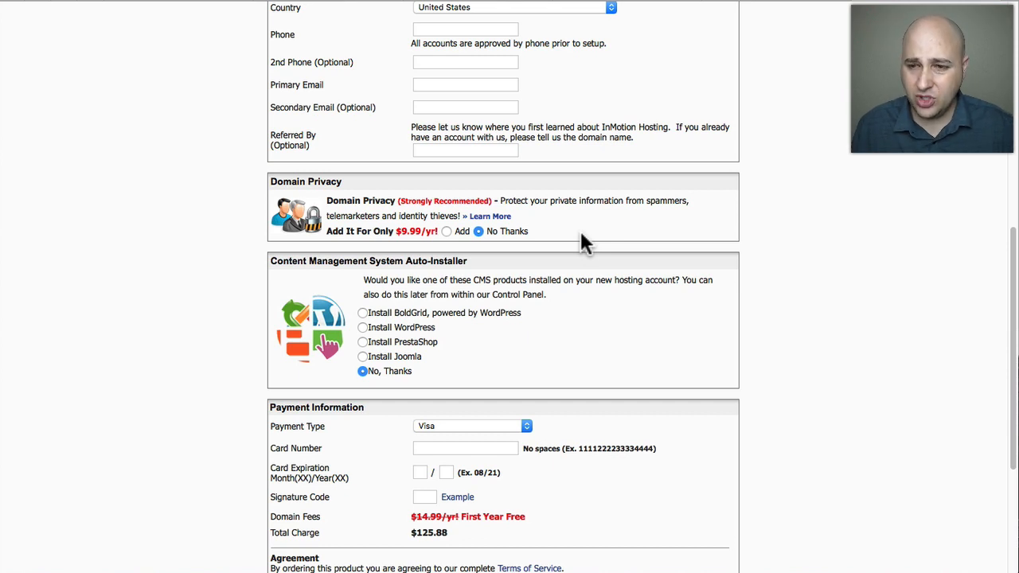
{"action": "scroll", "coordinate": [552, 287], "scroll_direction": "down", "scroll_amount": 2}
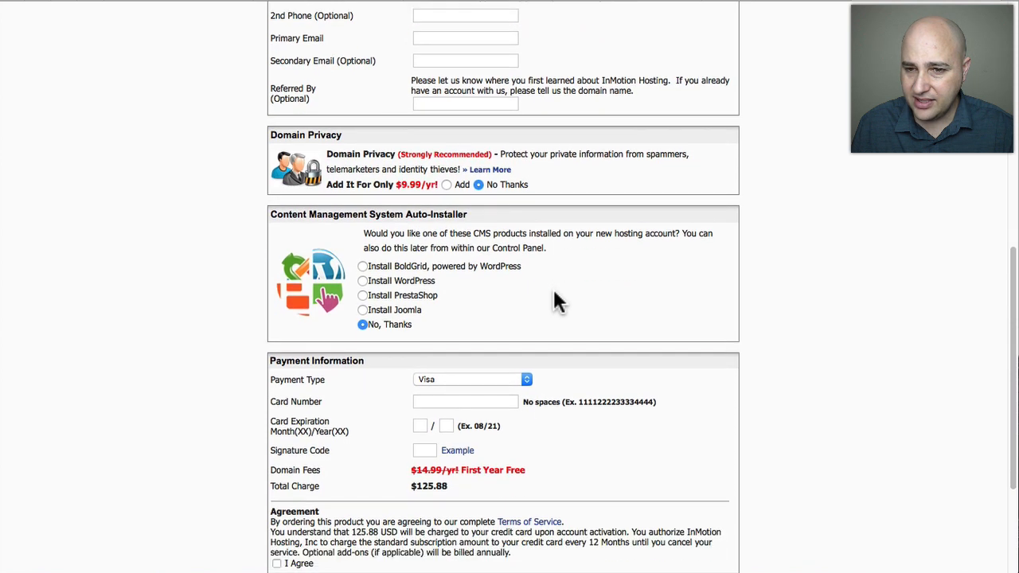
{"action": "scroll", "coordinate": [544, 279], "scroll_direction": "down", "scroll_amount": 2}
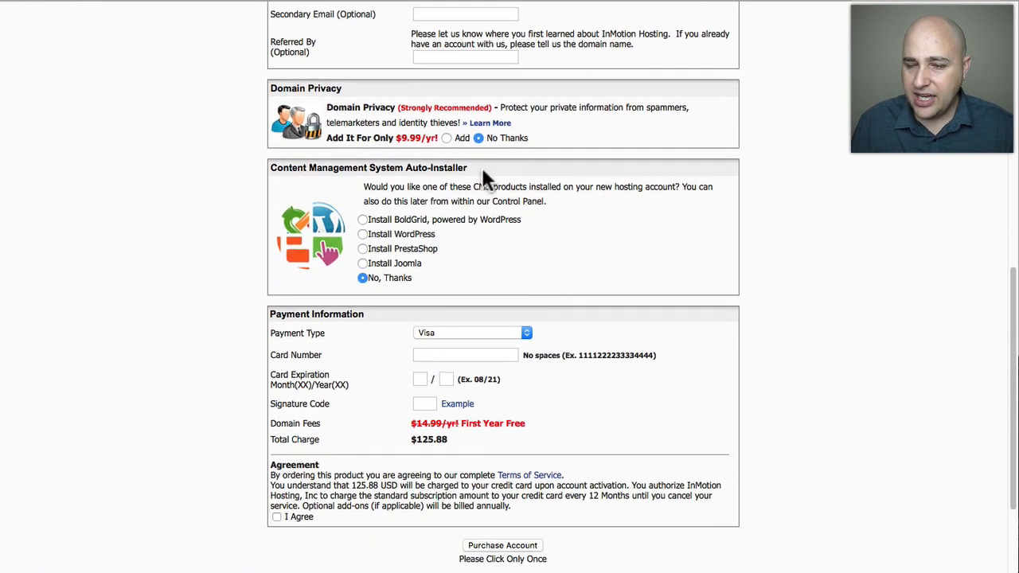
Review the CMS Auto-Installer section and check Payment Type, leaving Visa selected
{"action": "left_click_drag", "start_coordinate": [271, 167], "coordinate": [481, 167]}
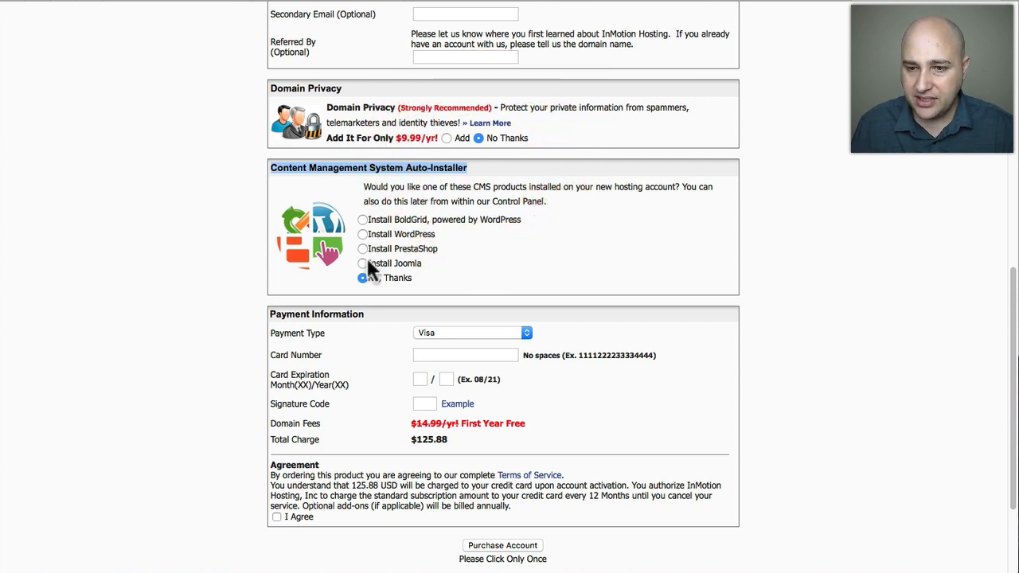
{"action": "scroll", "coordinate": [391, 261], "scroll_direction": "down", "scroll_amount": 4}
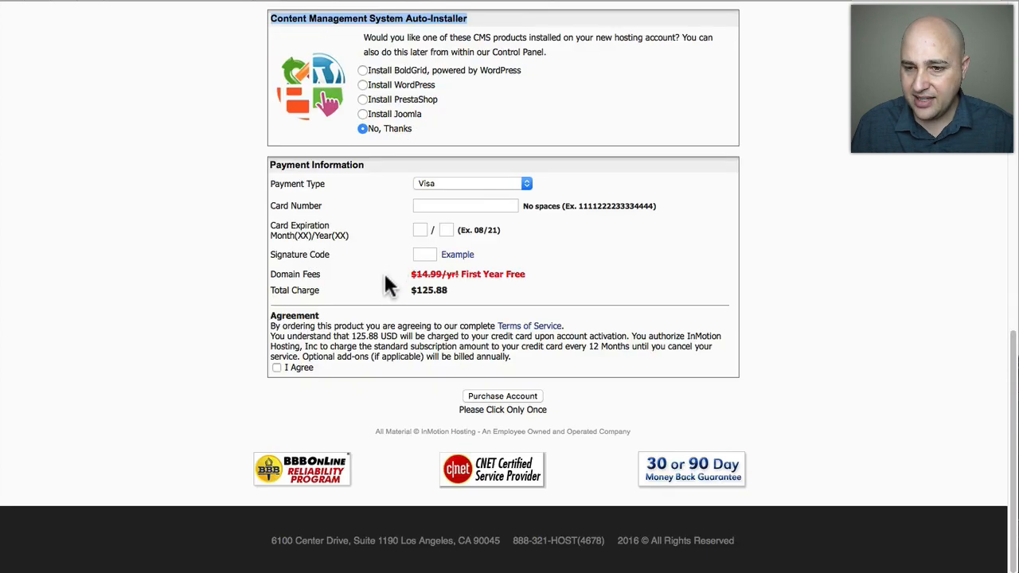
{"action": "left_click", "coordinate": [519, 183]}
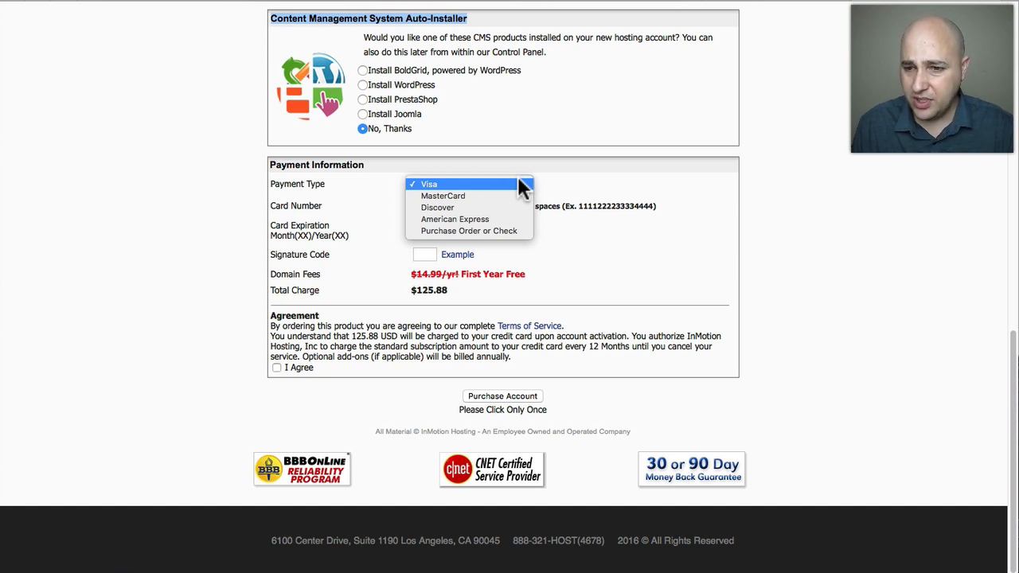
{"action": "left_click", "coordinate": [627, 179]}
{"action": "scroll", "coordinate": [614, 268], "scroll_direction": "up", "scroll_amount": 10}
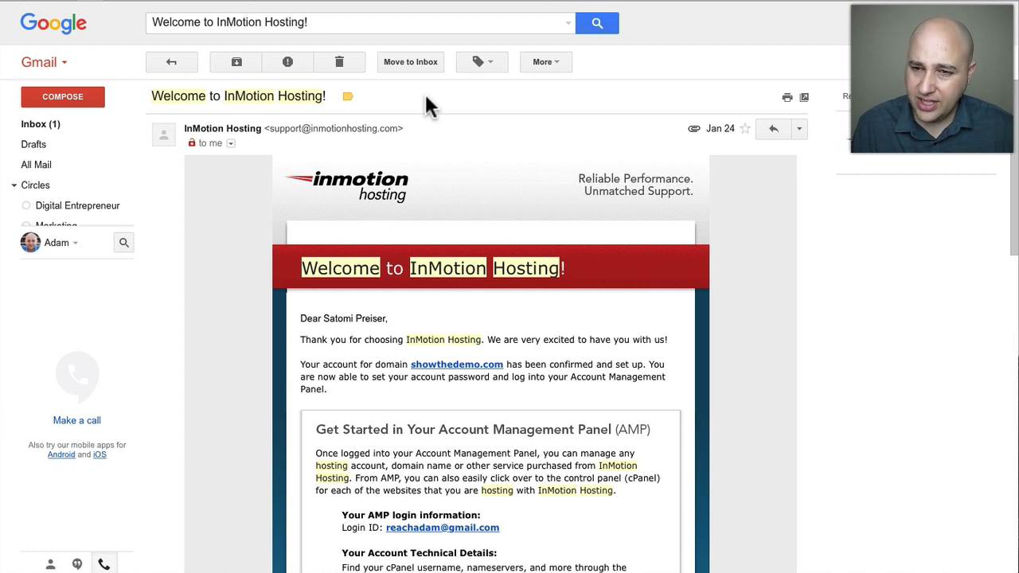
Scroll through the InMotion welcome email's AMP login details for showthedemo.com
{"action": "scroll", "coordinate": [466, 182], "scroll_direction": "down", "scroll_amount": 5}
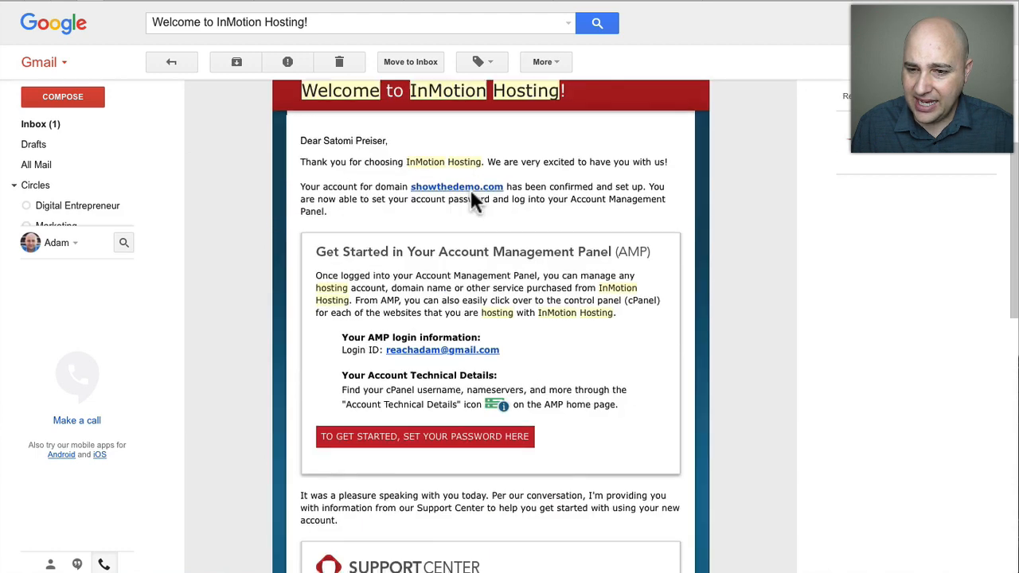
{"action": "scroll", "coordinate": [475, 226], "scroll_direction": "down", "scroll_amount": 3}
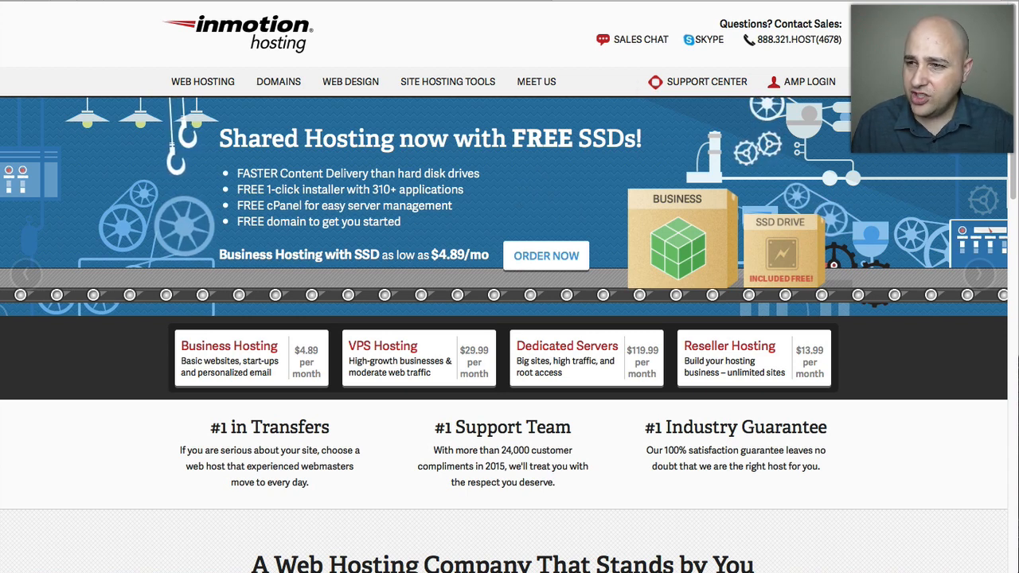
Log in to the InMotion Account Management Panel with the account e-mail and password
{"action": "left_click", "coordinate": [804, 90]}
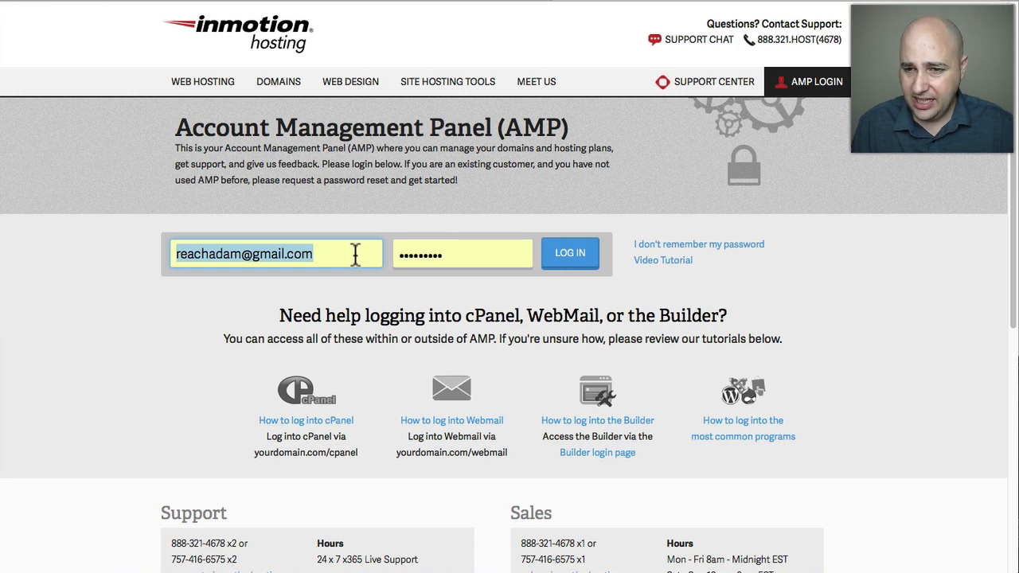
{"action": "left_click", "coordinate": [570, 255]}
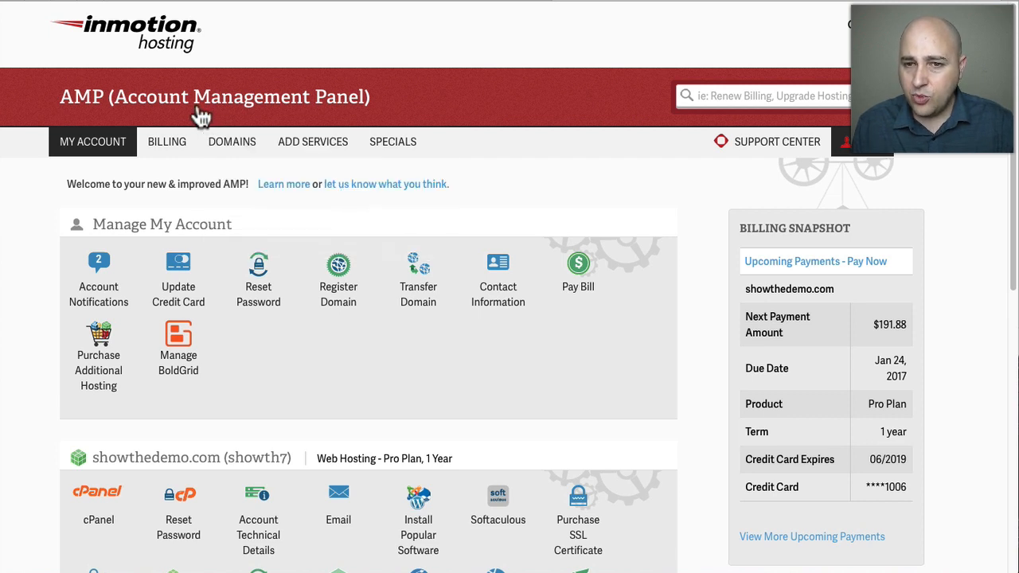
Launch cPanel from the showthedemo.com hosting section of the Account Management Panel
{"action": "mouse_move", "coordinate": [188, 219]}
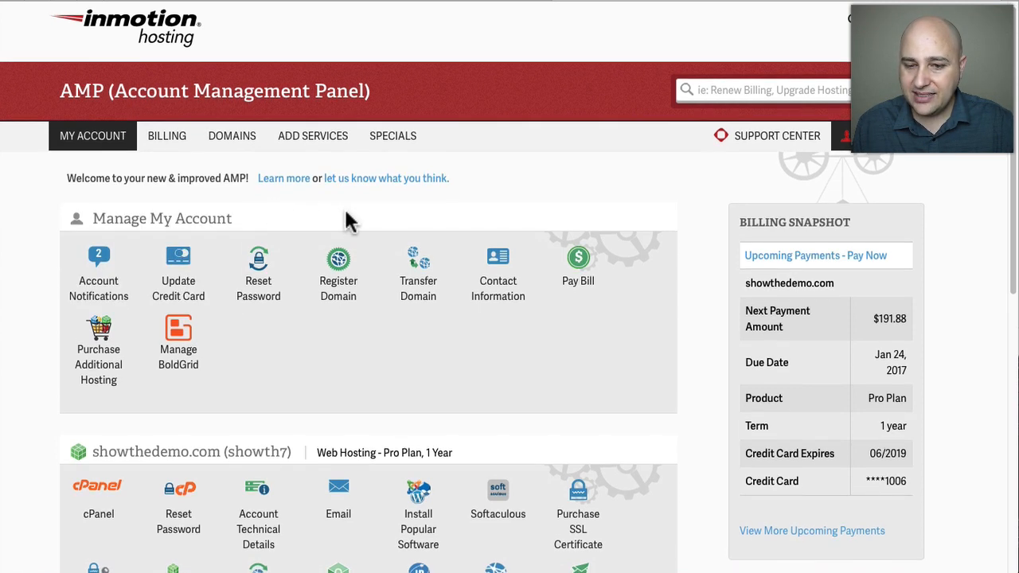
{"action": "scroll", "coordinate": [348, 221], "scroll_direction": "down", "scroll_amount": 2}
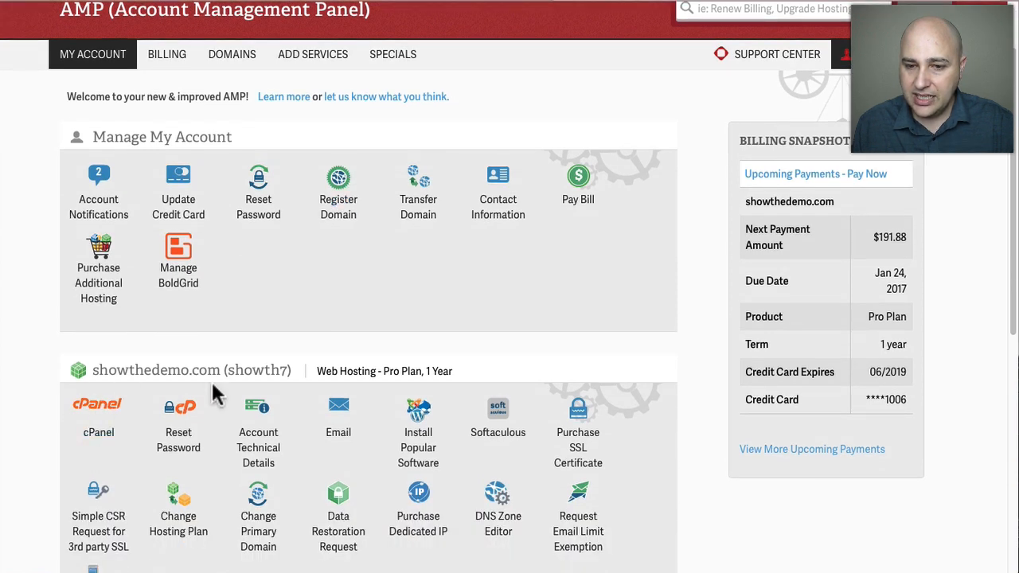
{"action": "left_click_drag", "start_coordinate": [229, 370], "coordinate": [288, 371]}
{"action": "left_click_drag", "start_coordinate": [93, 371], "coordinate": [286, 369]}
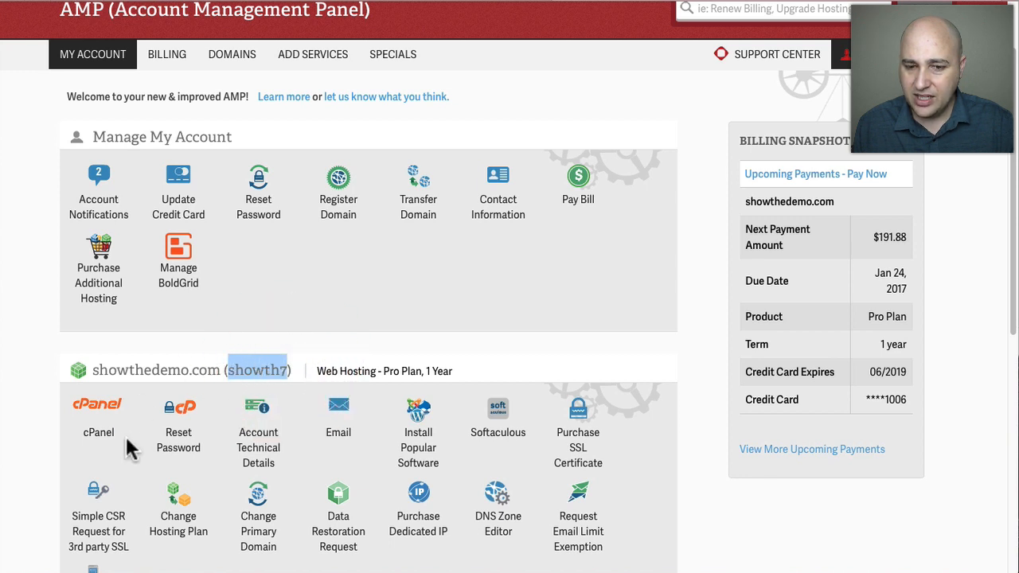
{"action": "left_click", "coordinate": [99, 410]}
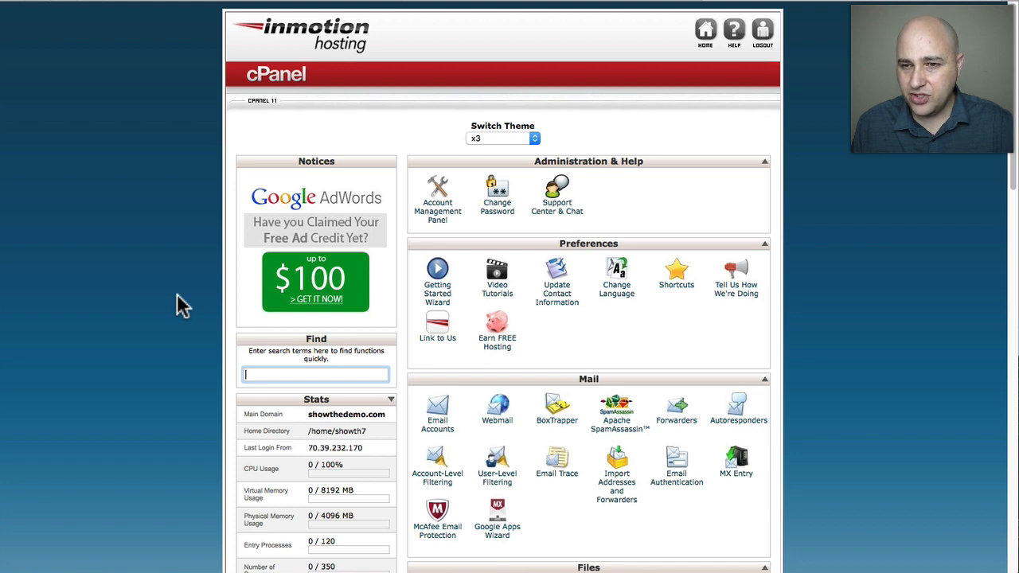
Create the 'email' subdomain with its document root trimmed from public_html to /email
{"action": "scroll", "coordinate": [180, 289], "scroll_direction": "down", "scroll_amount": 5}
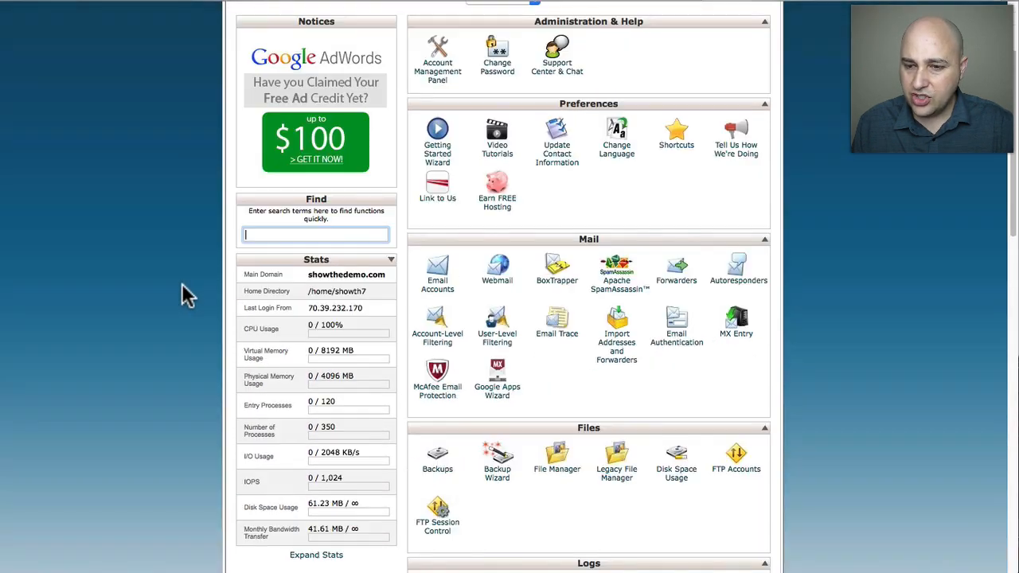
{"action": "scroll", "coordinate": [182, 290], "scroll_direction": "down", "scroll_amount": 7}
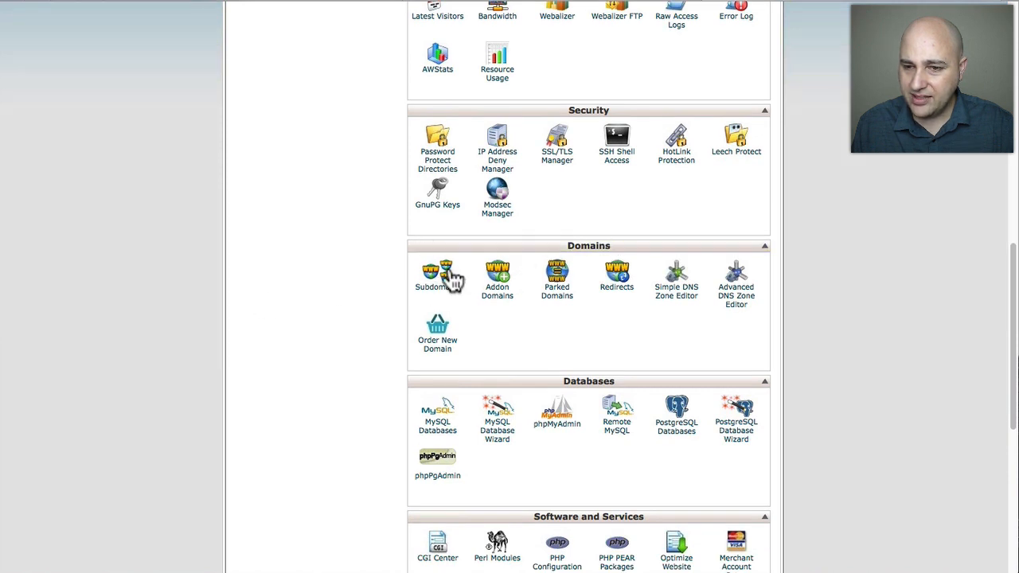
{"action": "left_click", "coordinate": [438, 277]}
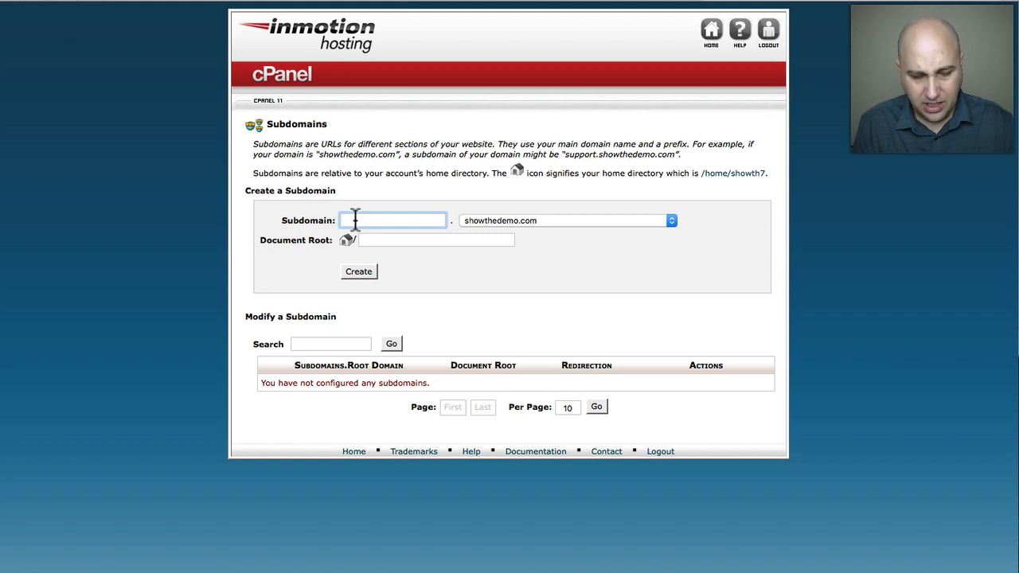
{"action": "type", "text": "email"}
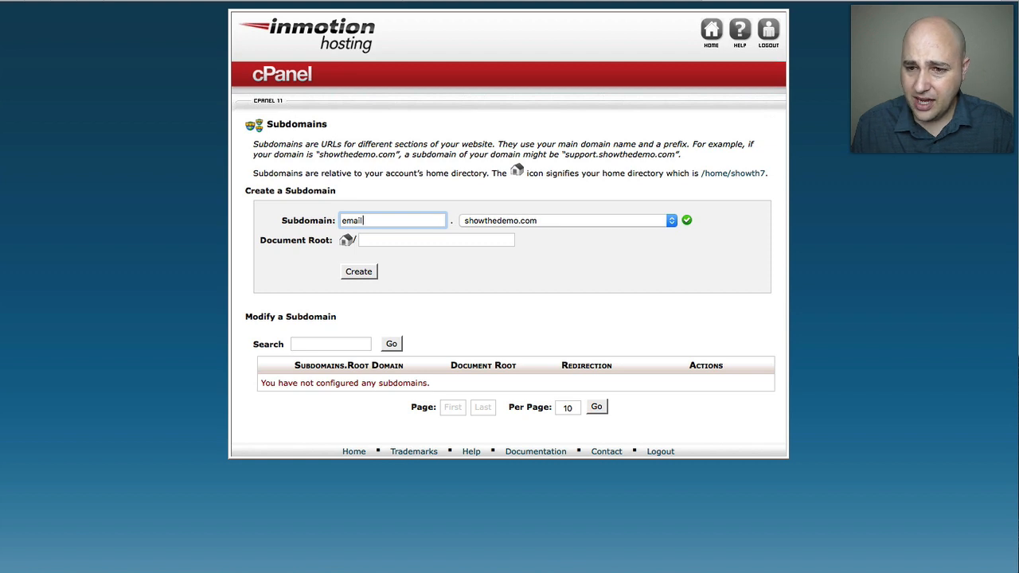
{"action": "left_click", "coordinate": [445, 240]}
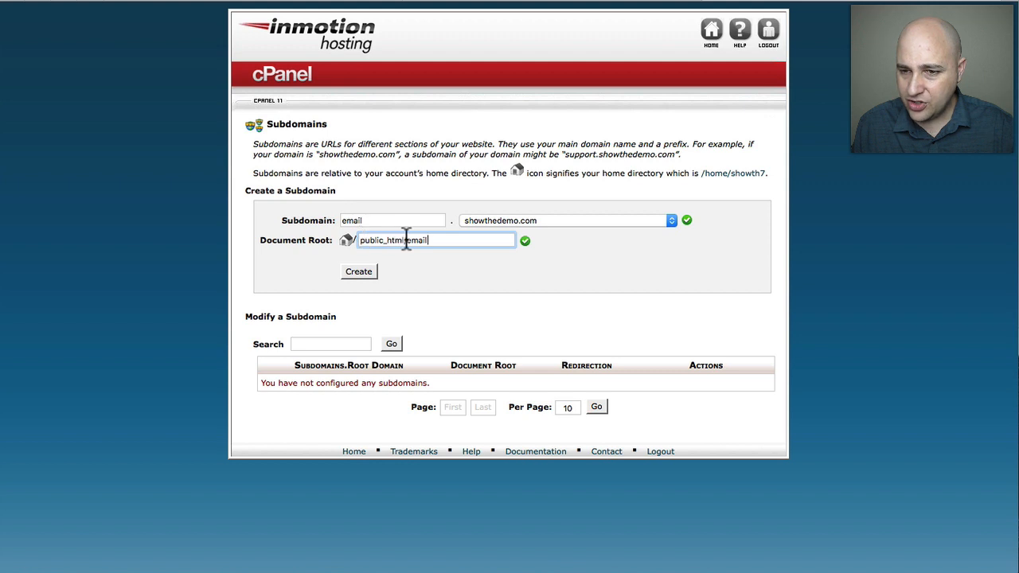
{"action": "left_click_drag", "start_coordinate": [408, 240], "coordinate": [311, 239]}
{"action": "key", "text": "BackSpace"}
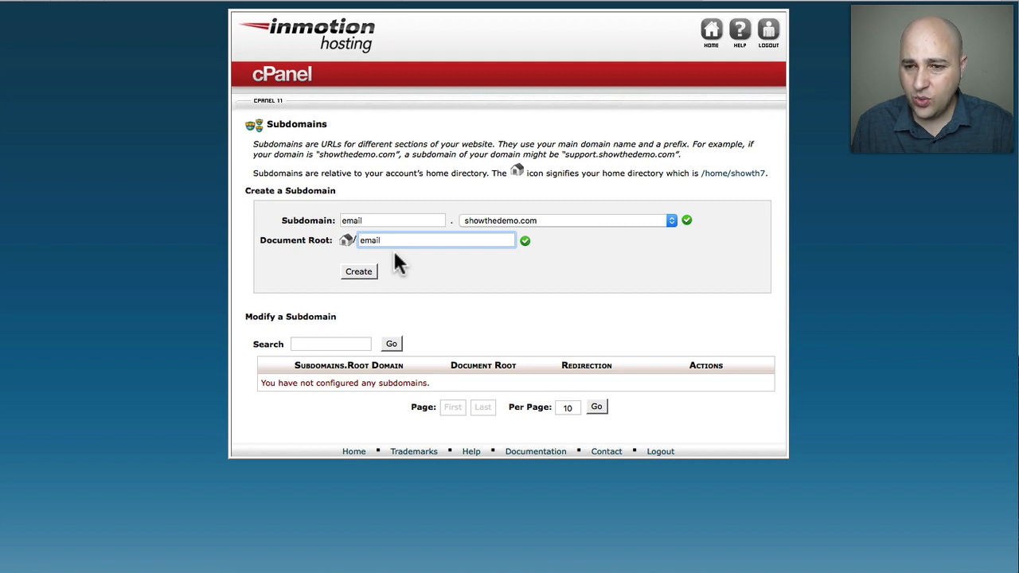
{"action": "left_click", "coordinate": [365, 271]}
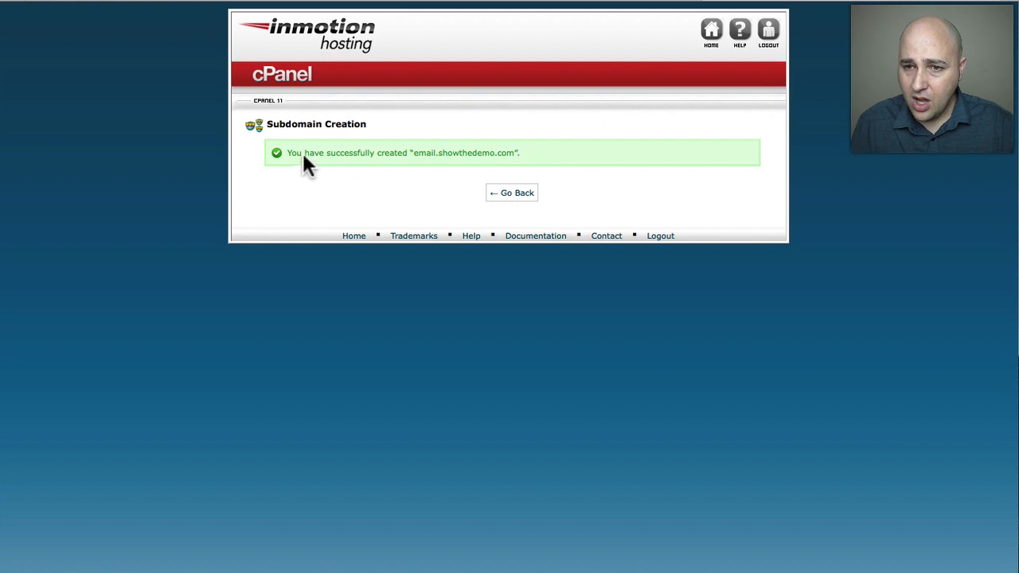
Confirm email.showthedemo.com is listed, then return to the cPanel home page
{"action": "left_click_drag", "start_coordinate": [412, 152], "coordinate": [514, 151]}
{"action": "left_click", "coordinate": [516, 193]}
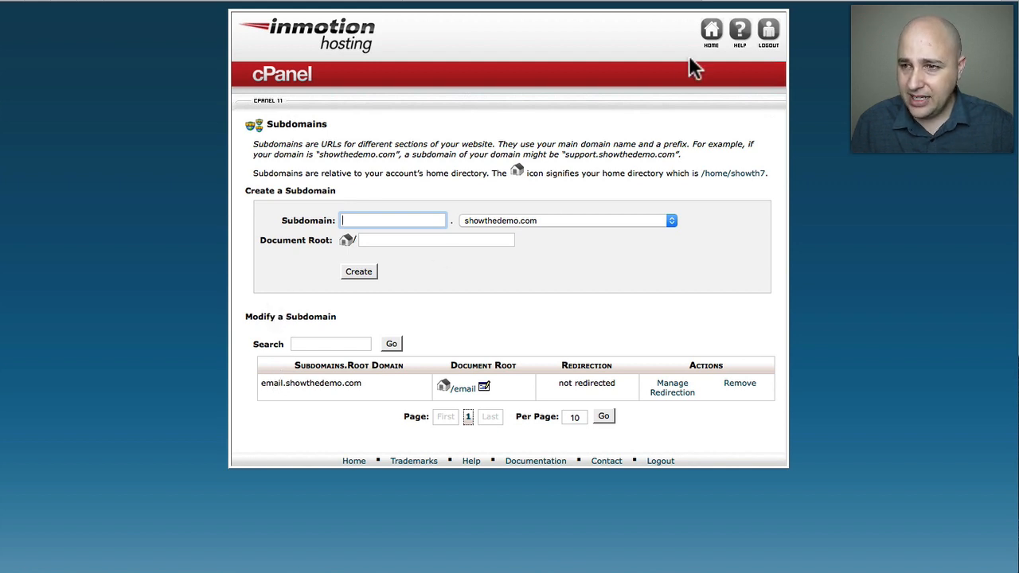
{"action": "left_click", "coordinate": [708, 35]}
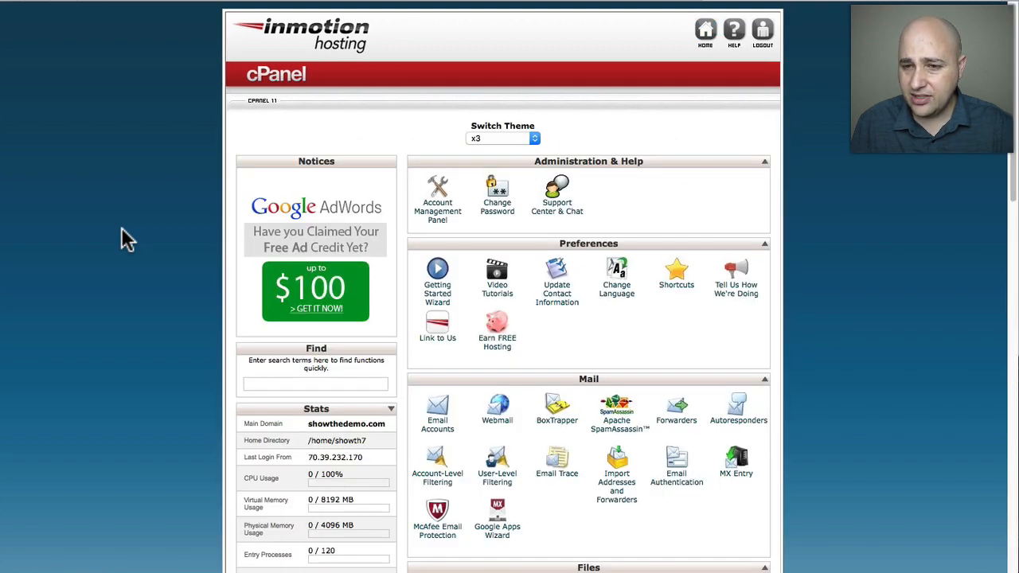
Find Softaculous under Software and Services on the cPanel home page and launch it
{"action": "scroll", "coordinate": [191, 218], "scroll_direction": "down", "scroll_amount": 7}
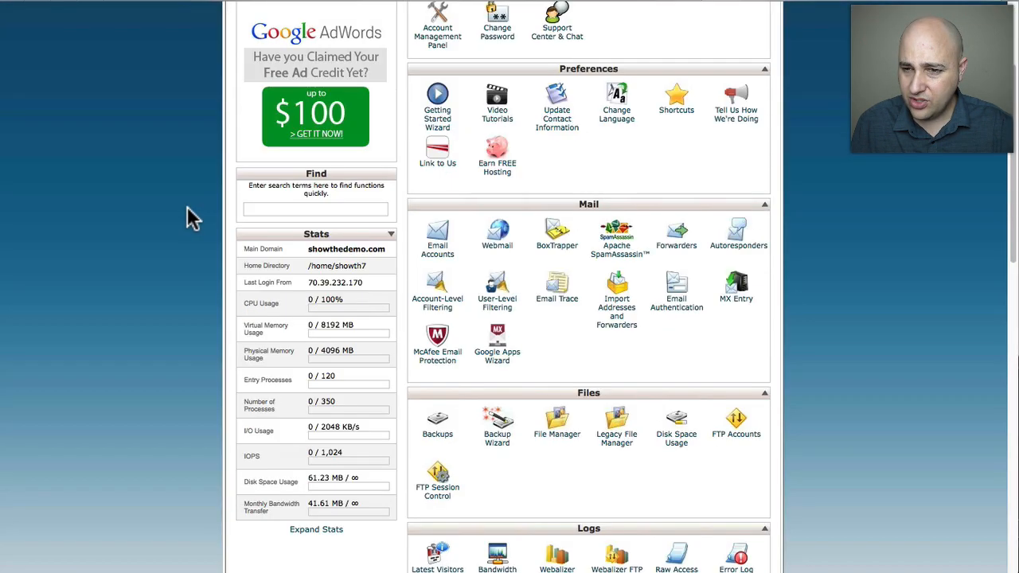
{"action": "scroll", "coordinate": [191, 218], "scroll_direction": "down", "scroll_amount": 6}
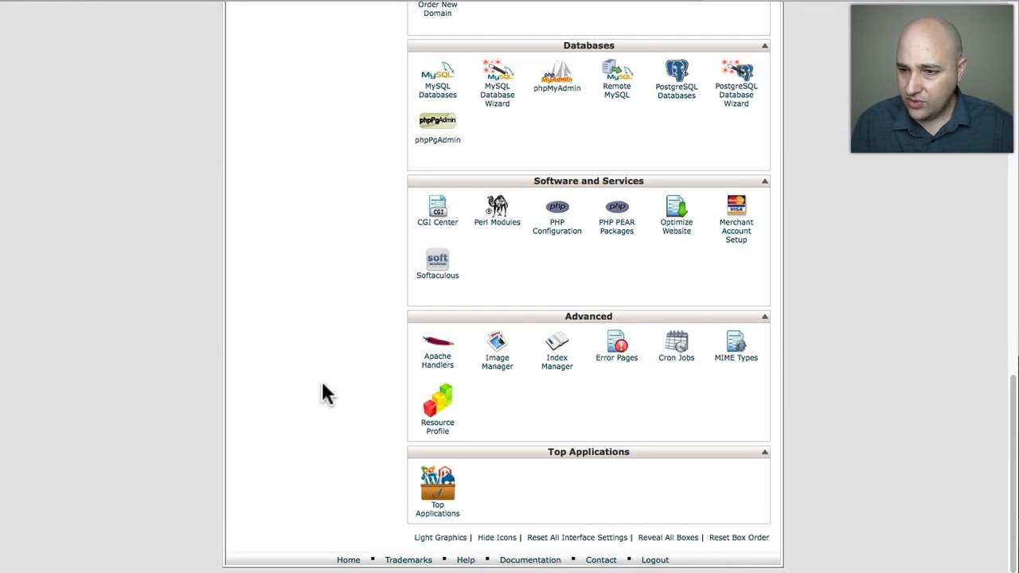
{"action": "scroll", "coordinate": [547, 375], "scroll_direction": "up", "scroll_amount": 4}
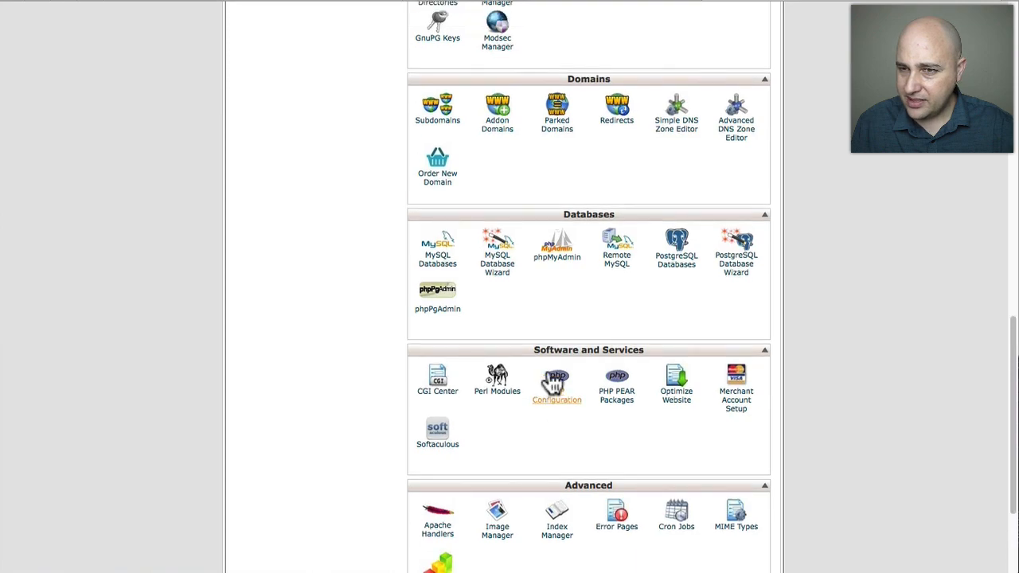
{"action": "scroll", "coordinate": [550, 373], "scroll_direction": "up", "scroll_amount": 10}
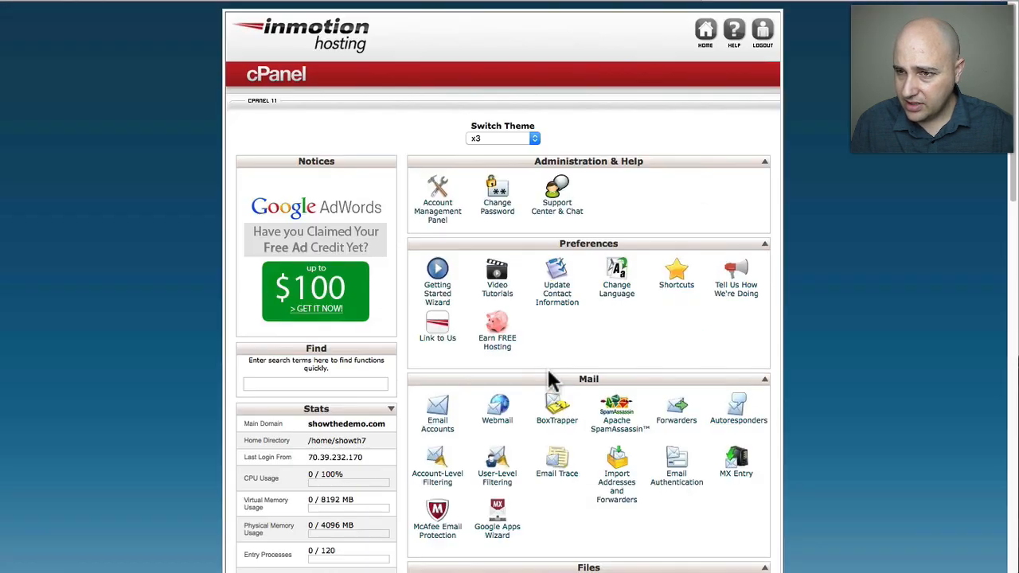
{"action": "scroll", "coordinate": [549, 381], "scroll_direction": "down", "scroll_amount": 3}
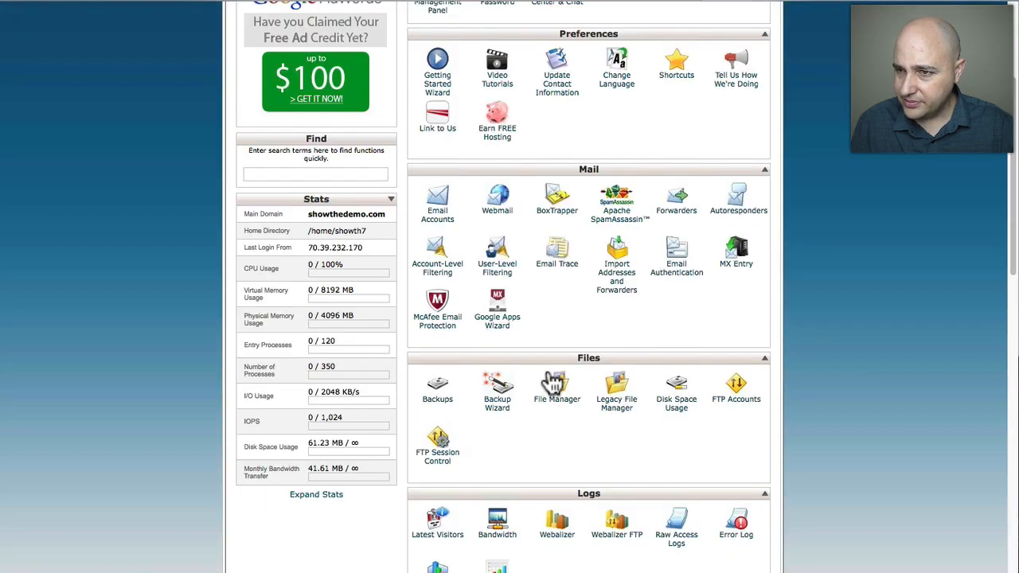
{"action": "scroll", "coordinate": [553, 383], "scroll_direction": "down", "scroll_amount": 5}
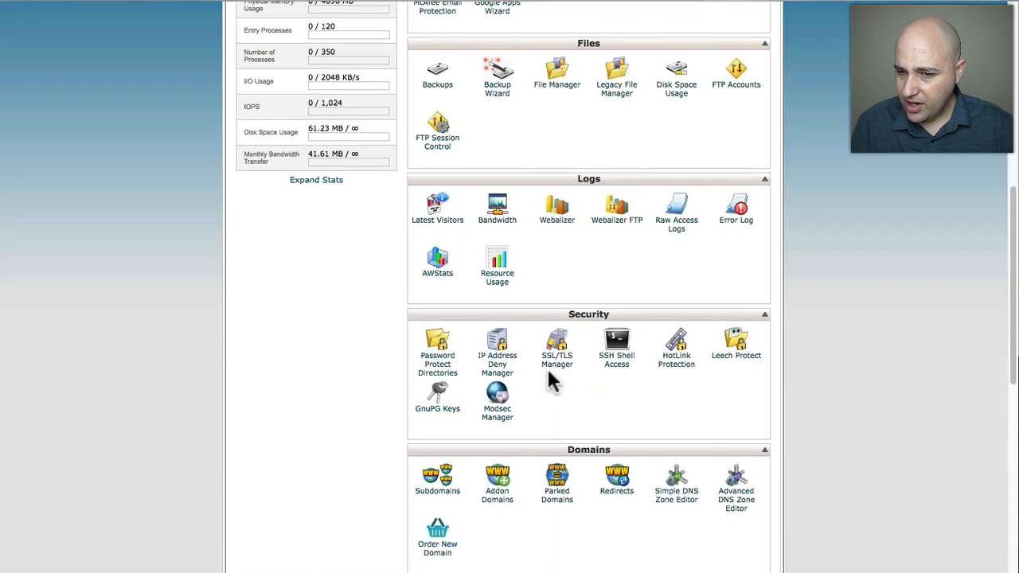
{"action": "scroll", "coordinate": [553, 383], "scroll_direction": "down", "scroll_amount": 3}
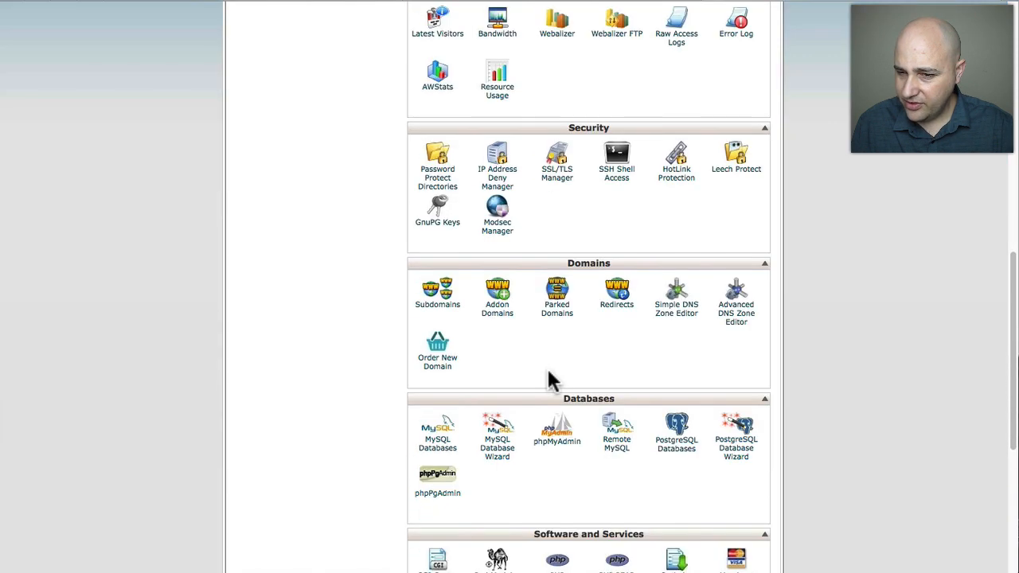
{"action": "scroll", "coordinate": [554, 381], "scroll_direction": "down", "scroll_amount": 3}
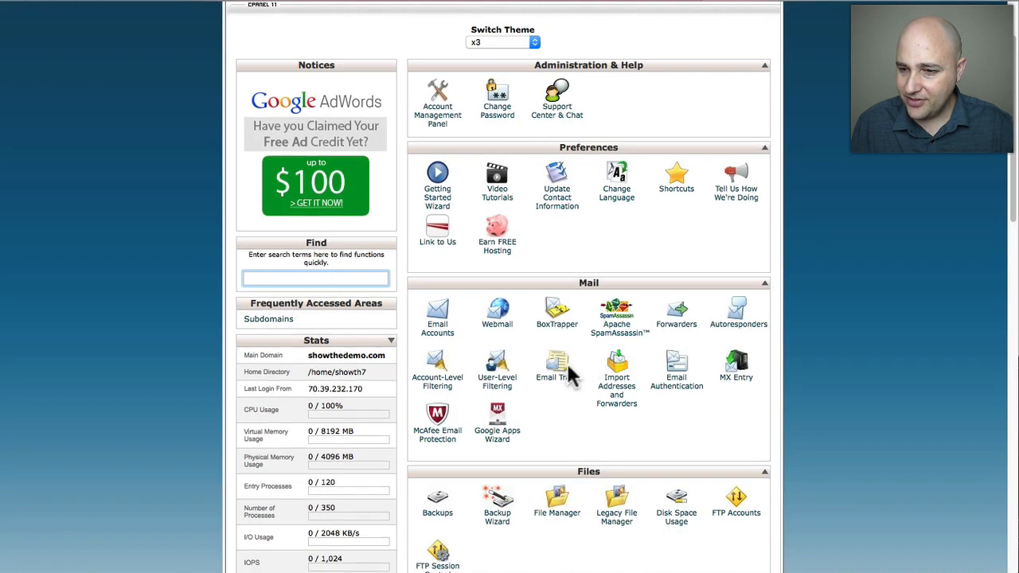
{"action": "scroll", "coordinate": [541, 374], "scroll_direction": "down", "scroll_amount": 10}
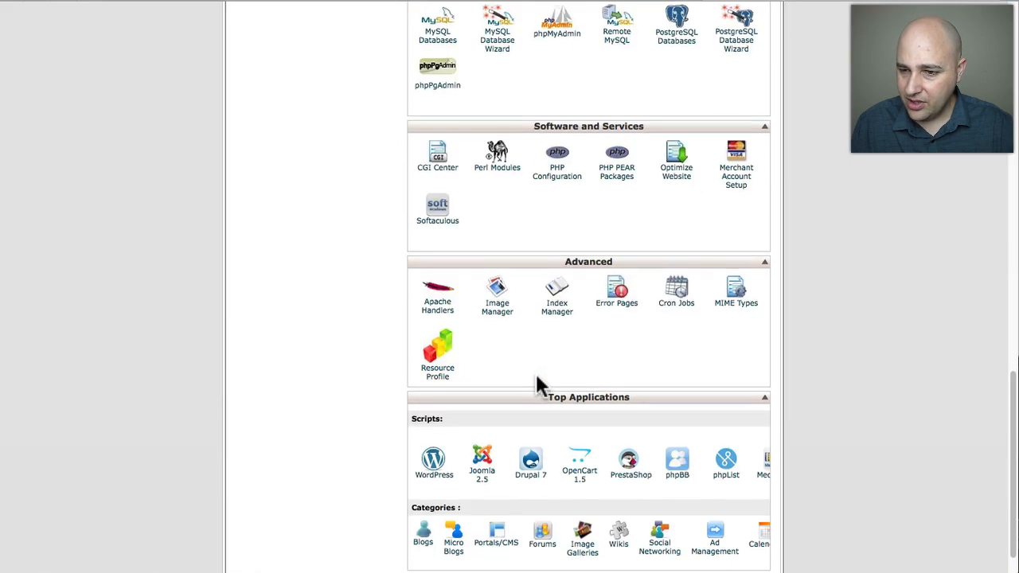
{"action": "scroll", "coordinate": [534, 350], "scroll_direction": "up", "scroll_amount": 3}
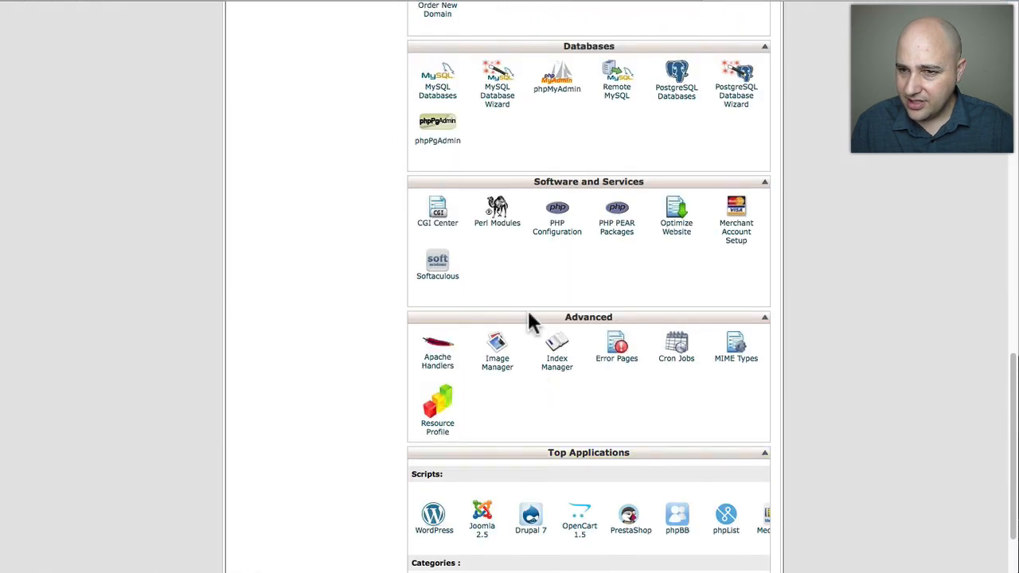
{"action": "left_click", "coordinate": [440, 267]}
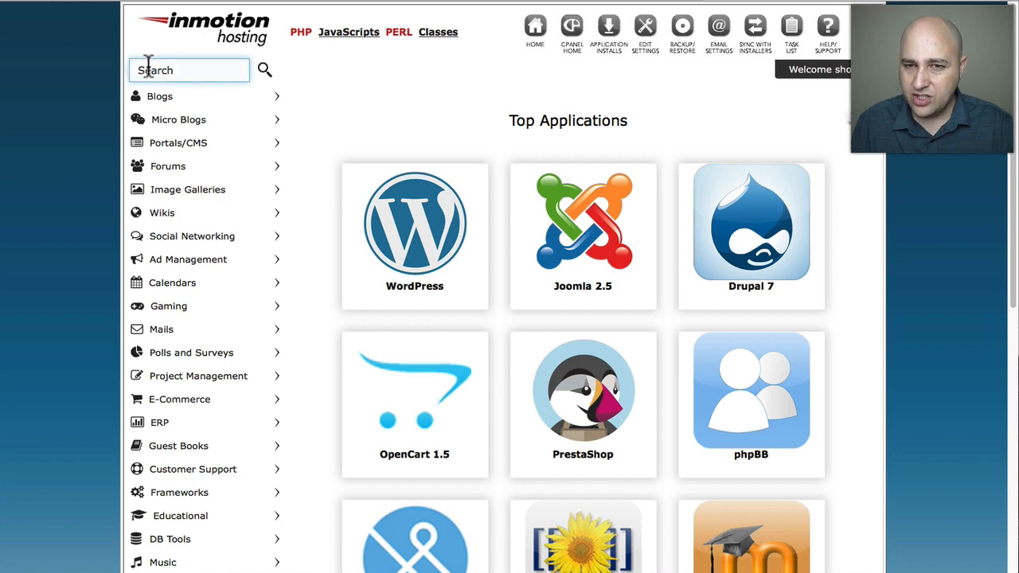
Search the Softaculous catalogue for 'mautic', redoing the mistyped 'mautoc' search
{"action": "scroll", "coordinate": [330, 208], "scroll_direction": "down", "scroll_amount": 5}
{"action": "scroll", "coordinate": [331, 209], "scroll_direction": "down", "scroll_amount": 8}
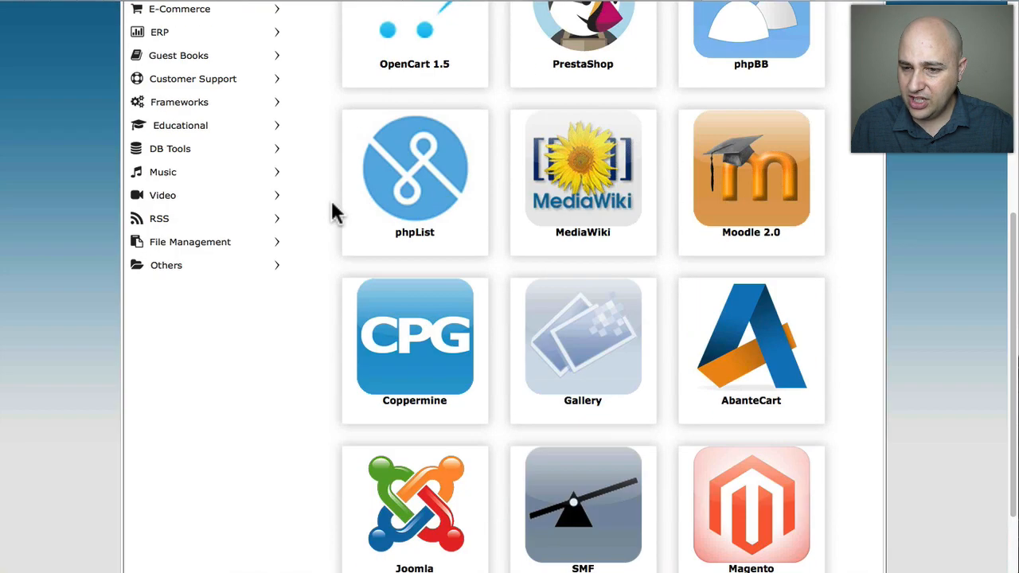
{"action": "scroll", "coordinate": [331, 208], "scroll_direction": "up", "scroll_amount": 12}
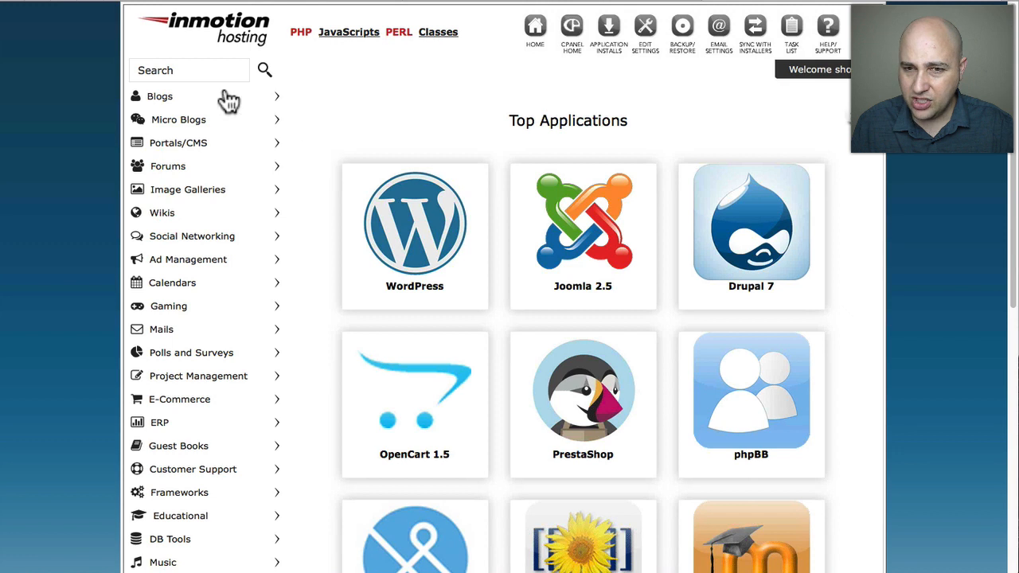
{"action": "left_click", "coordinate": [151, 70]}
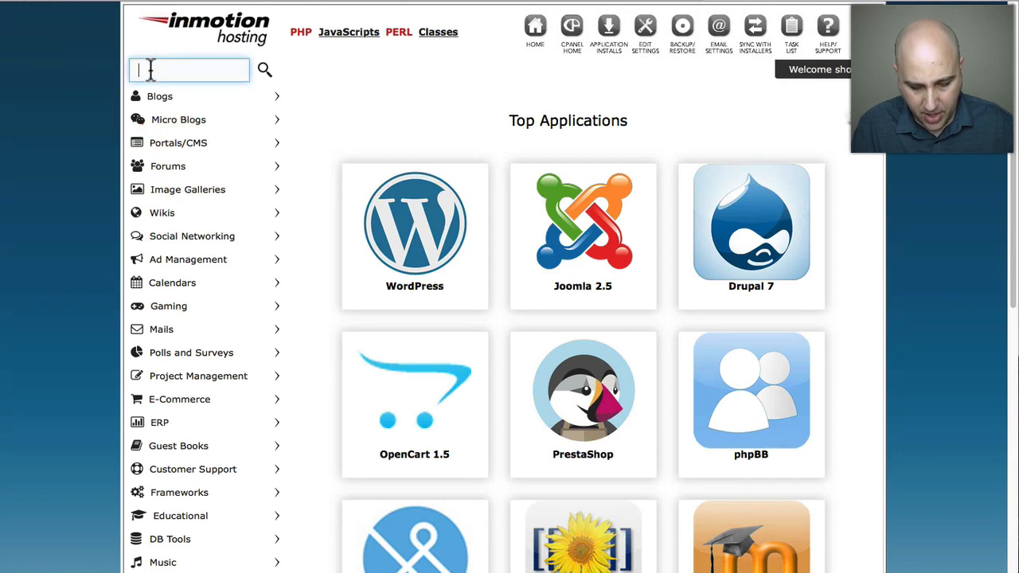
{"action": "type", "text": "mautoc"}
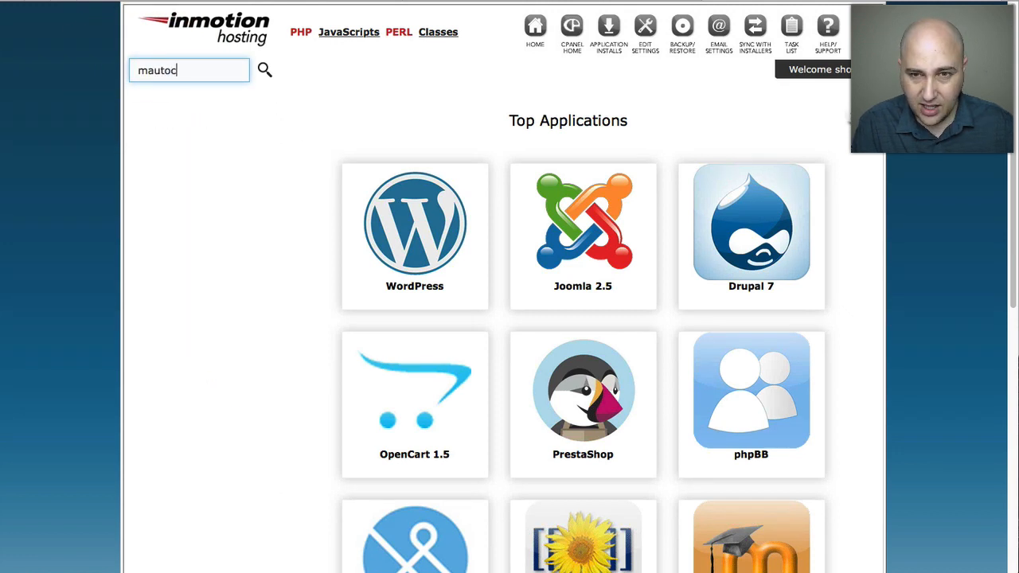
{"action": "key", "text": "Return"}
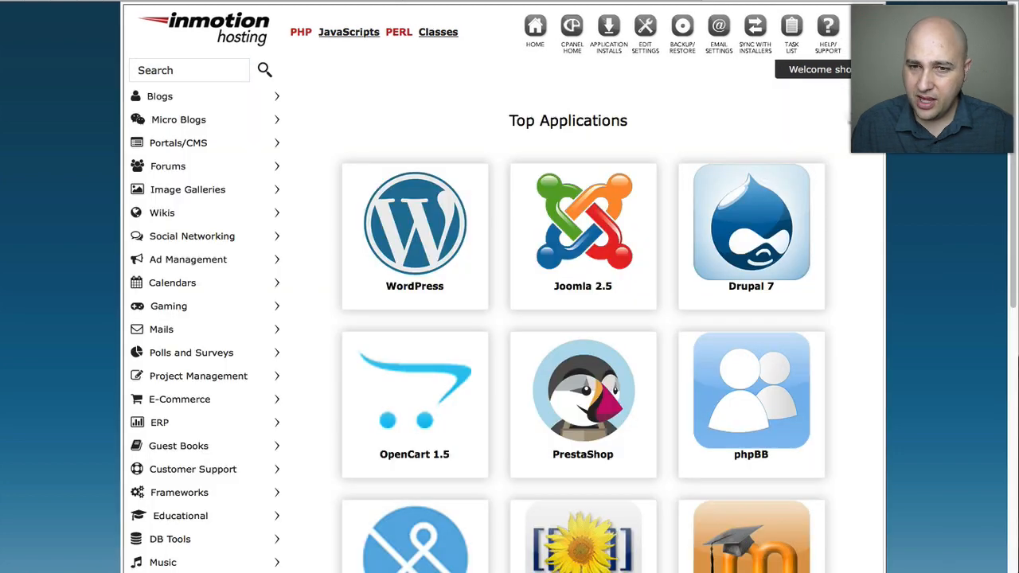
{"action": "left_click", "coordinate": [172, 69]}
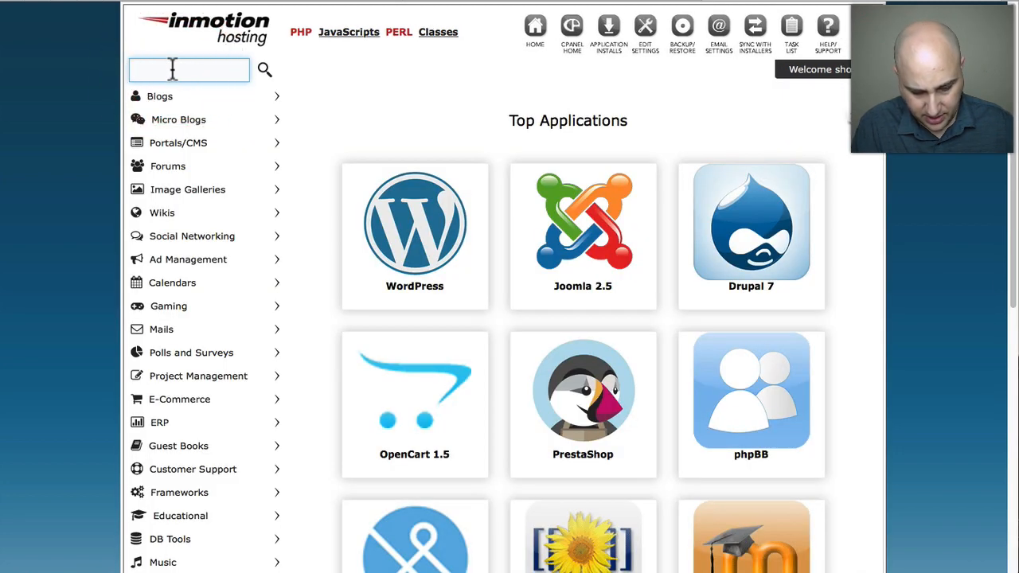
{"action": "type", "text": "mautic"}
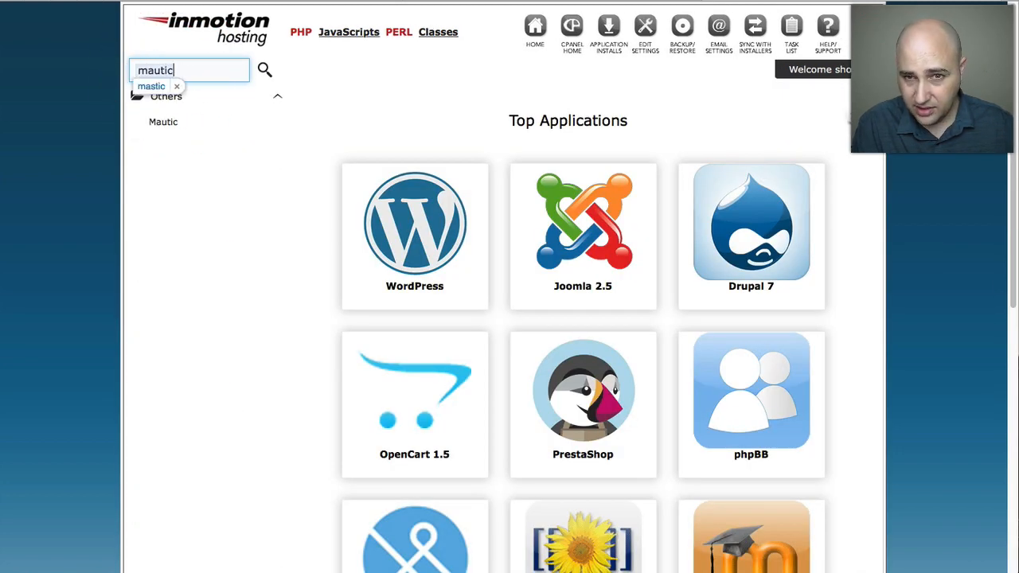
{"action": "key", "text": "Return"}
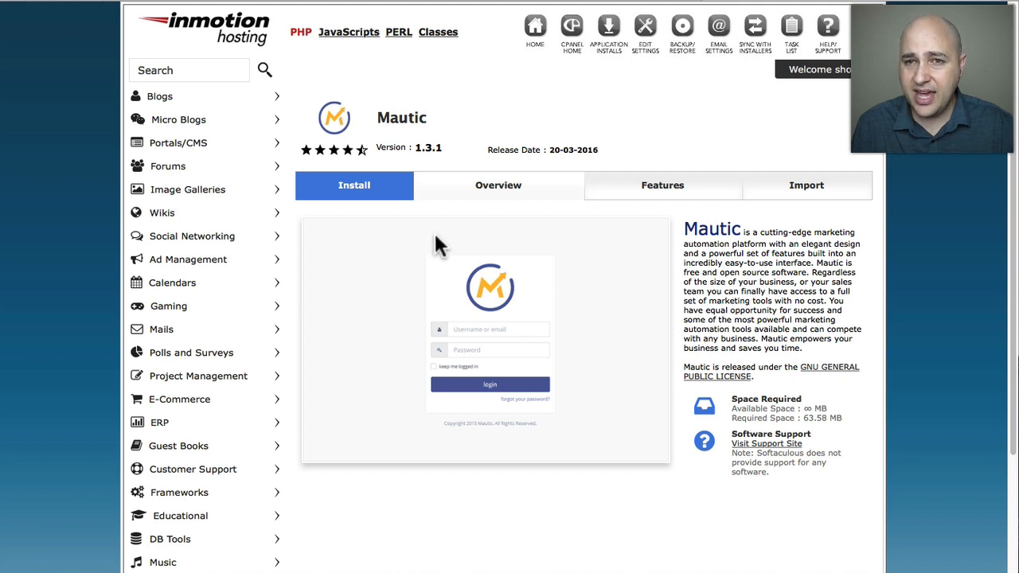
{"action": "left_click", "coordinate": [451, 148]}
{"action": "triple_click", "coordinate": [450, 148]}
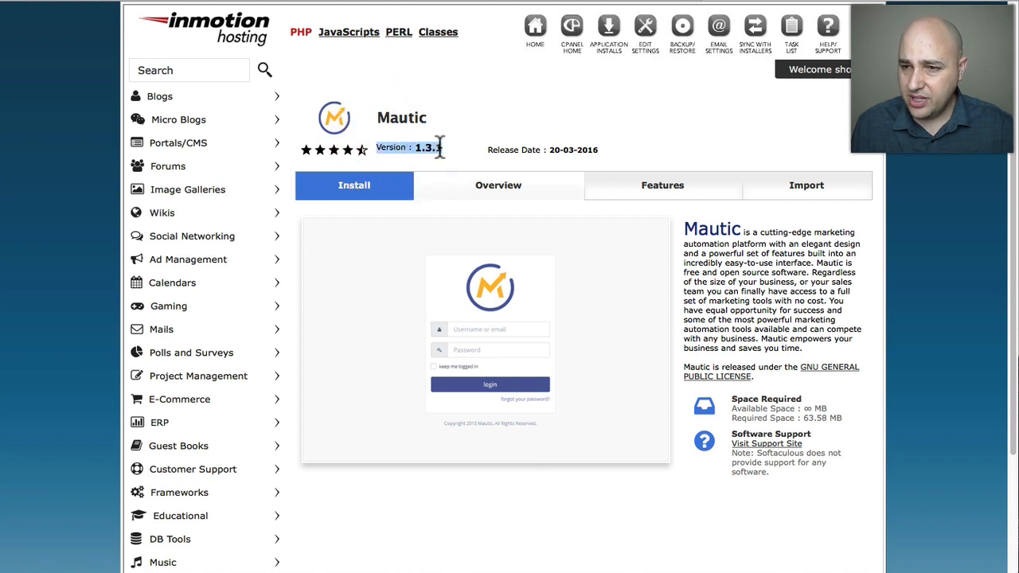
{"action": "left_click", "coordinate": [352, 191]}
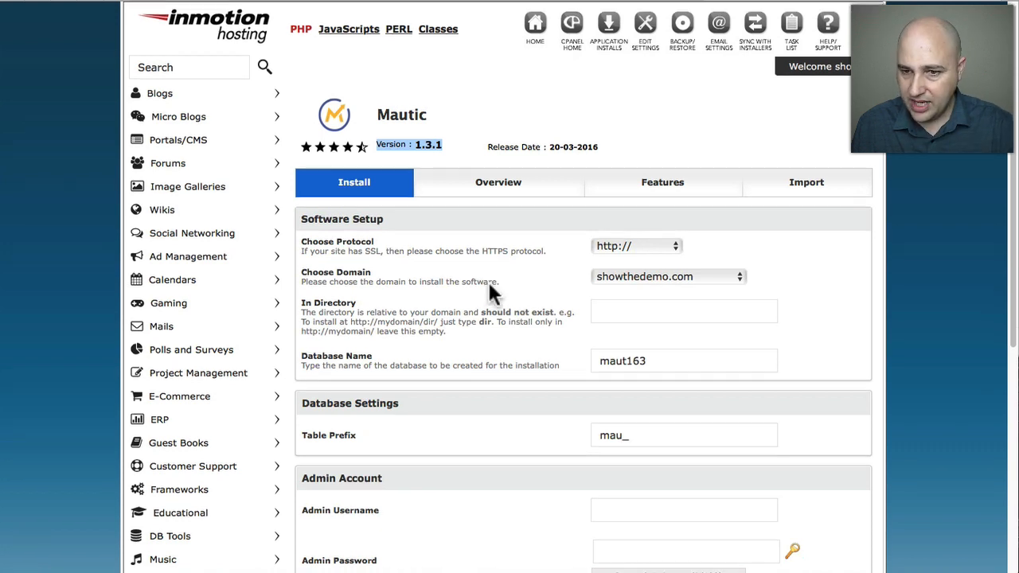
{"action": "scroll", "coordinate": [487, 283], "scroll_direction": "down", "scroll_amount": 3}
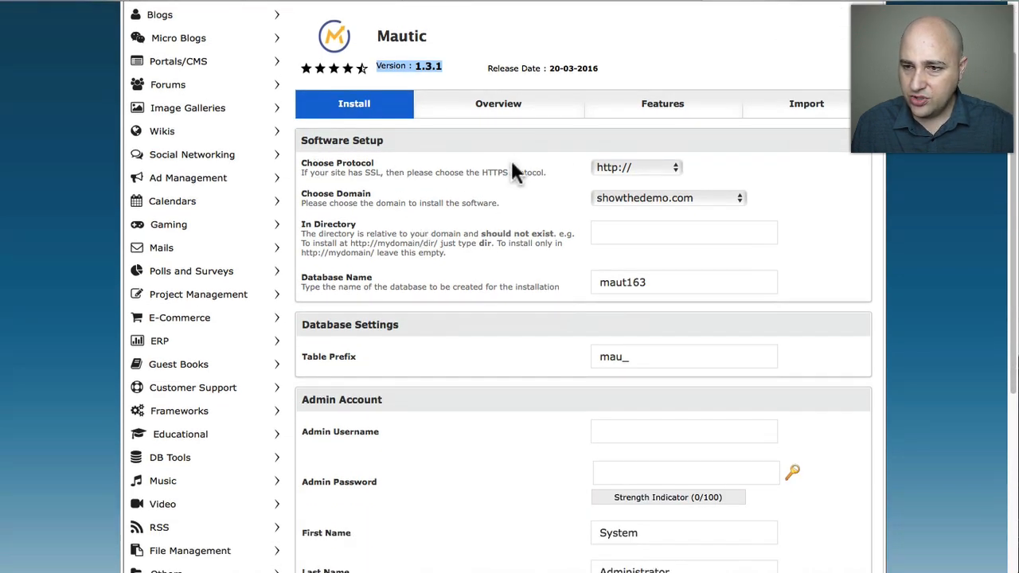
{"action": "left_click", "coordinate": [621, 167]}
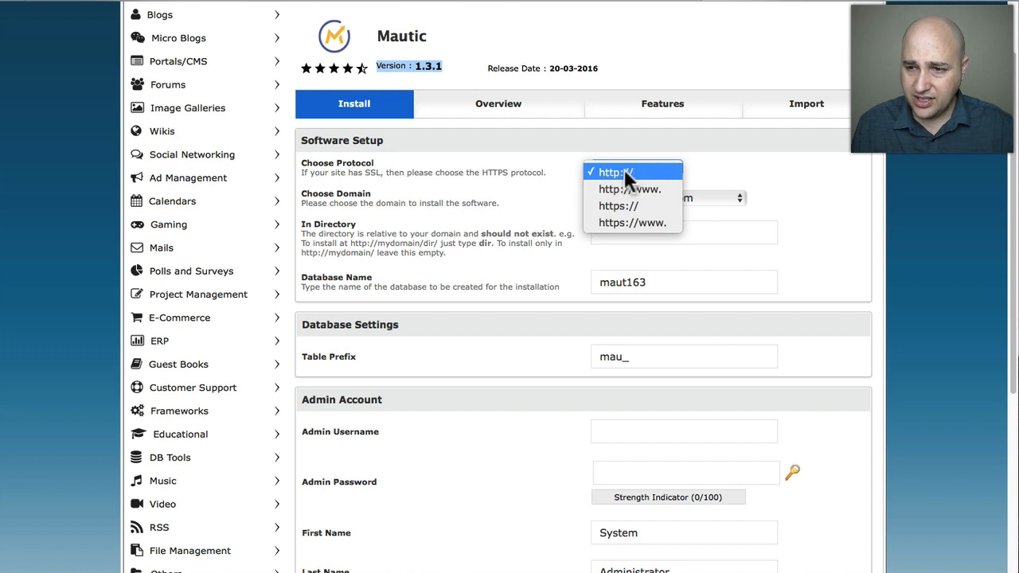
{"action": "left_click", "coordinate": [549, 166]}
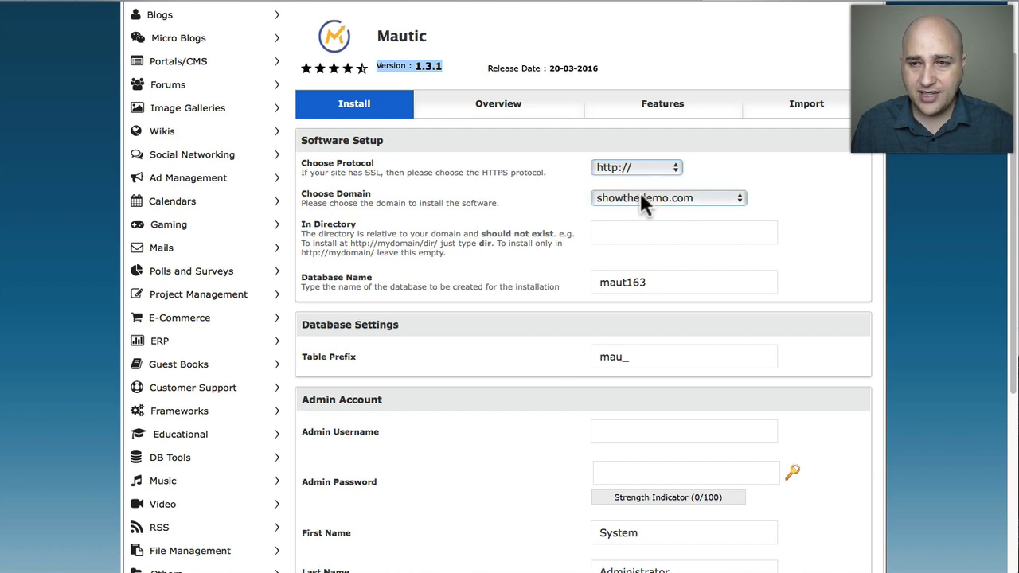
Choose email.showthedemo.com as the install domain and leave In Directory empty
{"action": "left_click", "coordinate": [641, 195]}
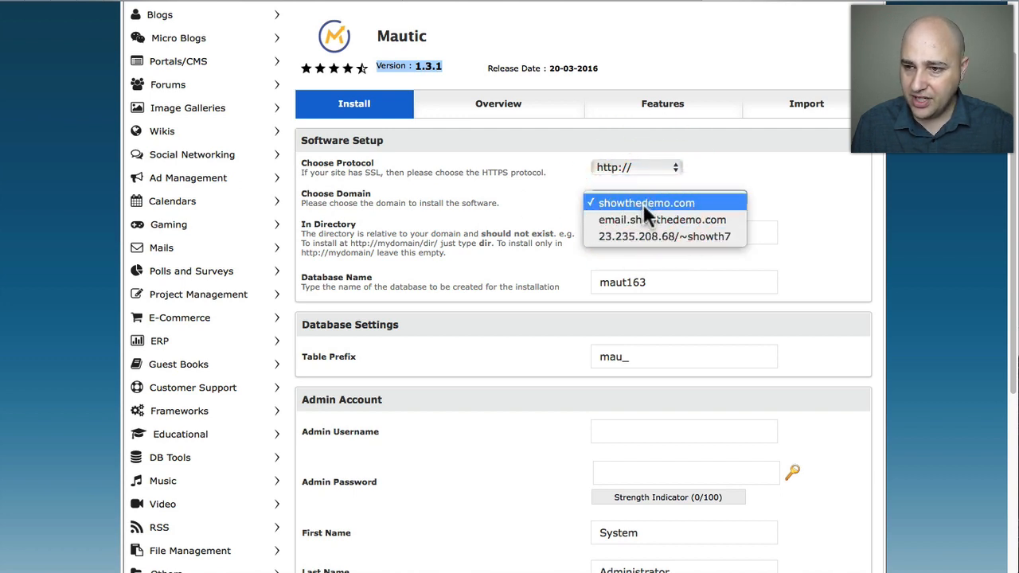
{"action": "left_click", "coordinate": [694, 221]}
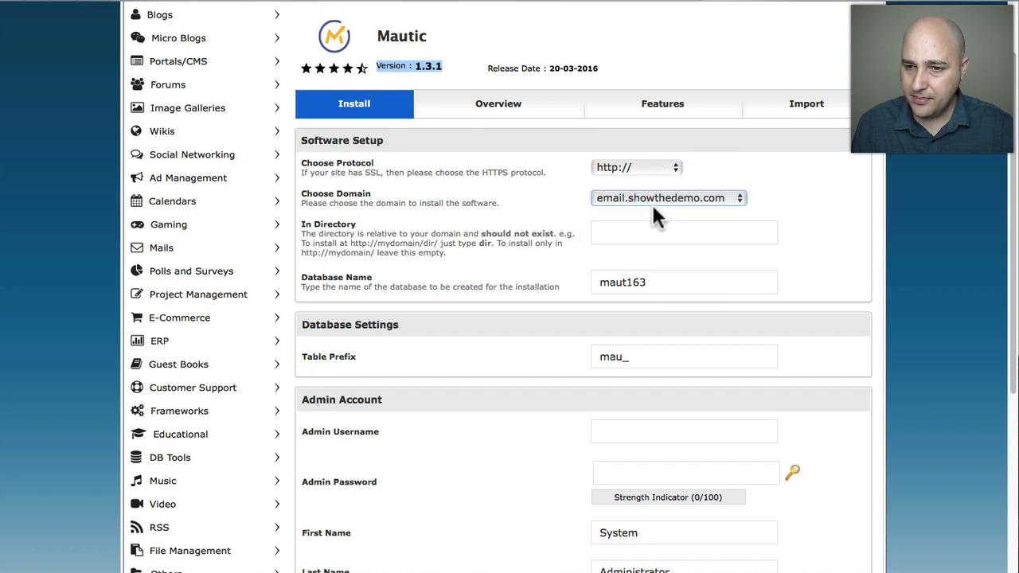
{"action": "scroll", "coordinate": [581, 227], "scroll_direction": "down", "scroll_amount": 2}
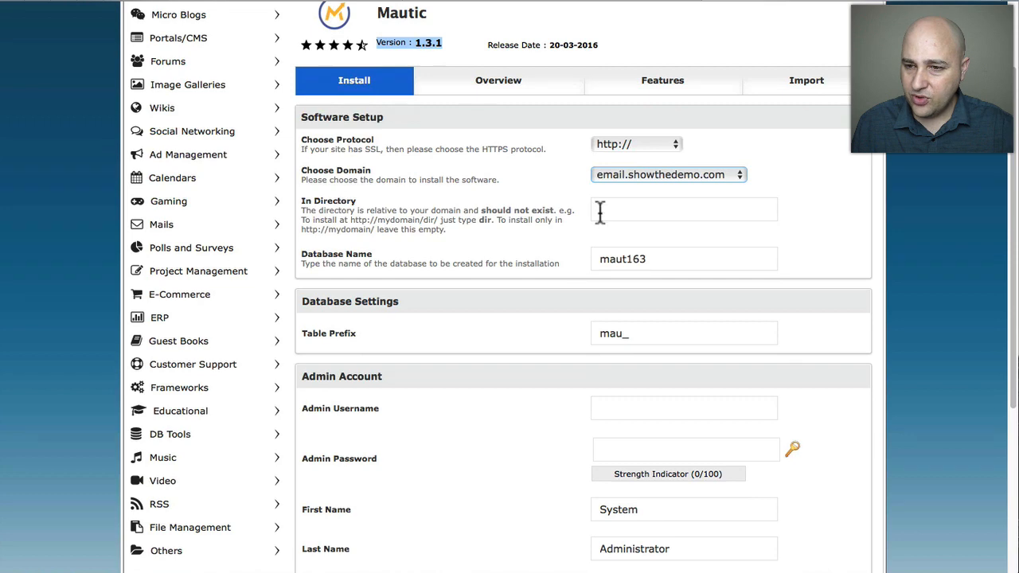
{"action": "left_click", "coordinate": [629, 209]}
{"action": "left_click", "coordinate": [651, 205]}
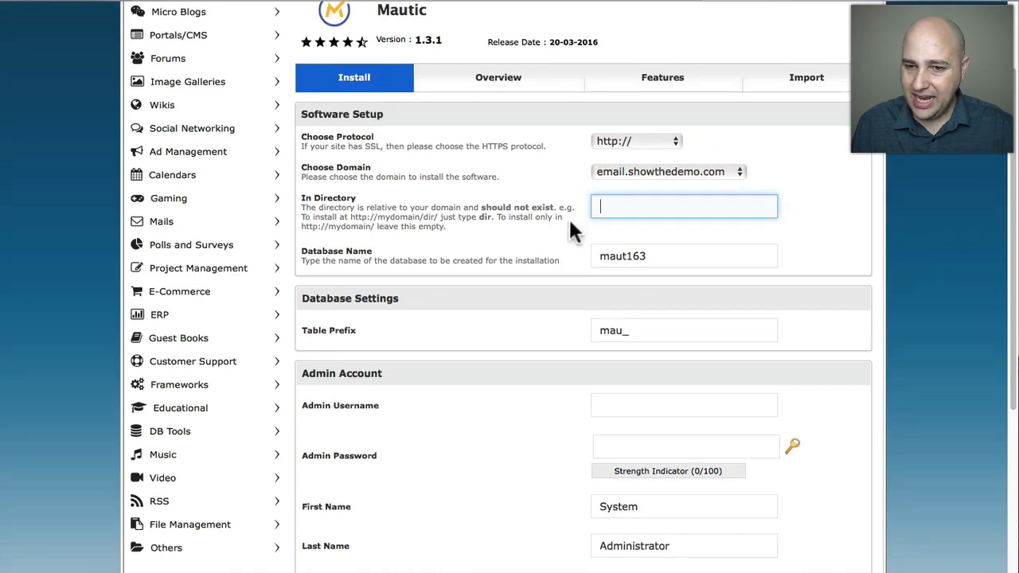
{"action": "scroll", "coordinate": [569, 218], "scroll_direction": "down", "scroll_amount": 3}
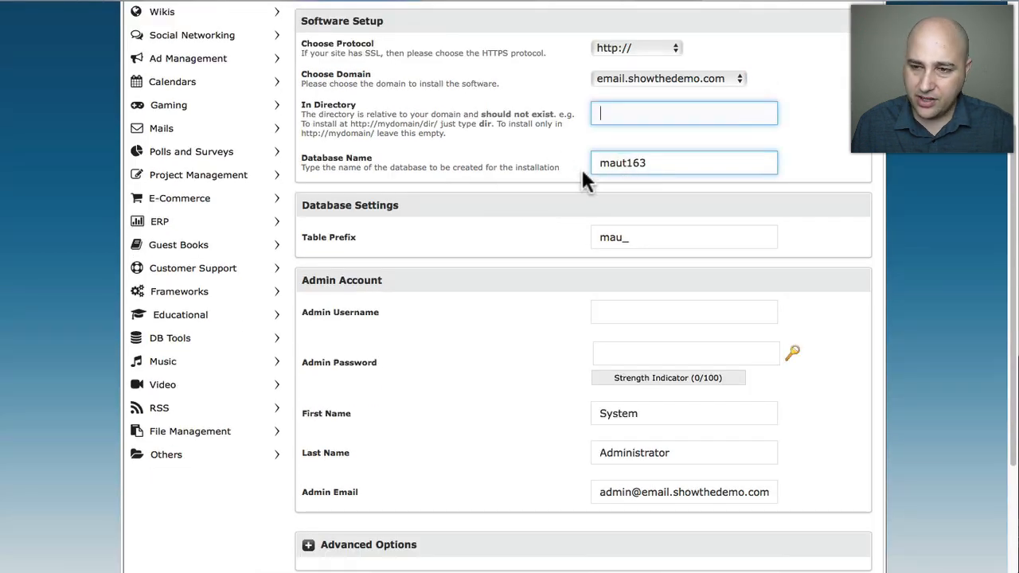
{"action": "scroll", "coordinate": [562, 197], "scroll_direction": "down", "scroll_amount": 5}
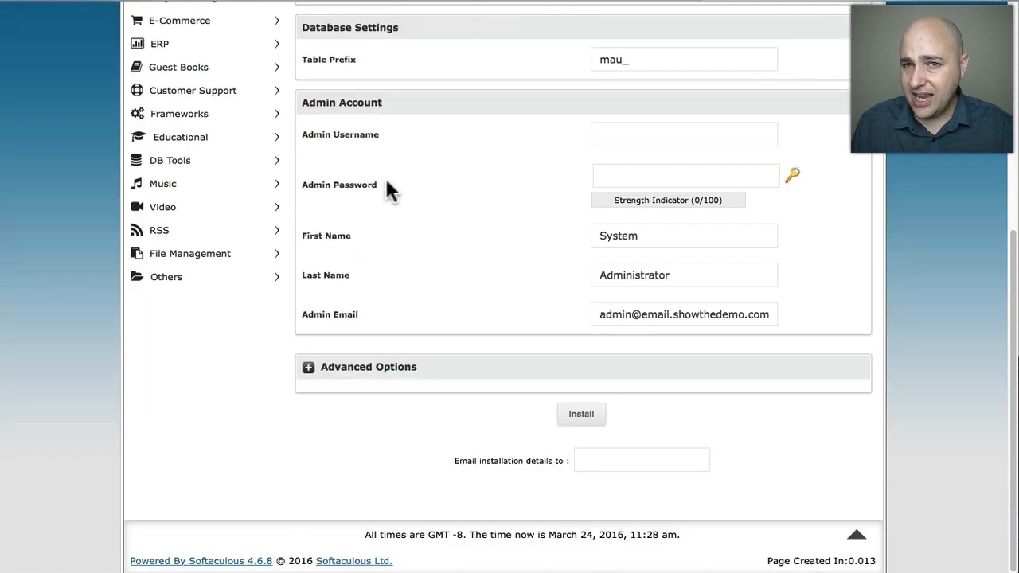
Review the admin username, System Administrator name and prefilled admin email fields
{"action": "left_click", "coordinate": [610, 137]}
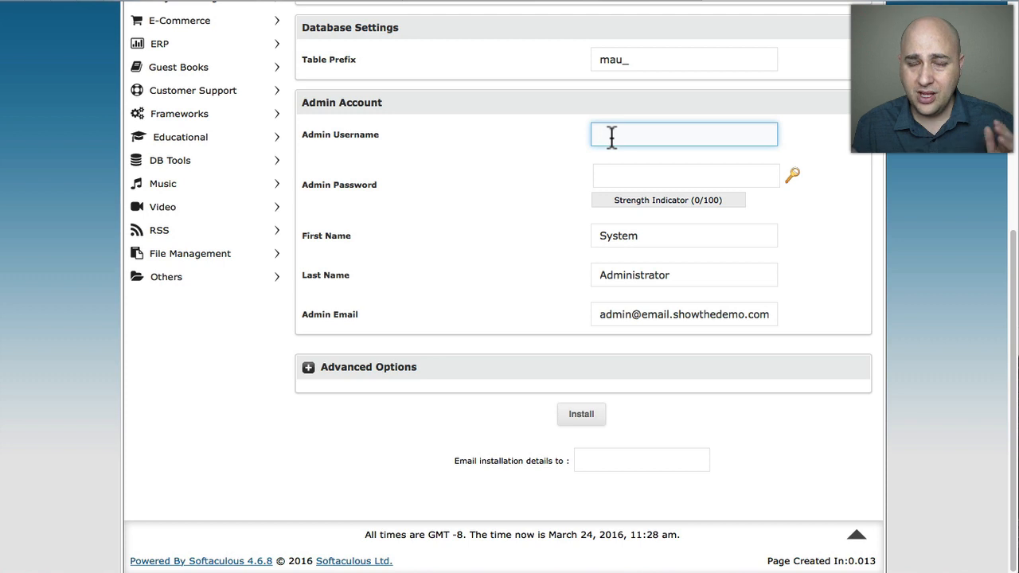
{"action": "left_click", "coordinate": [578, 170]}
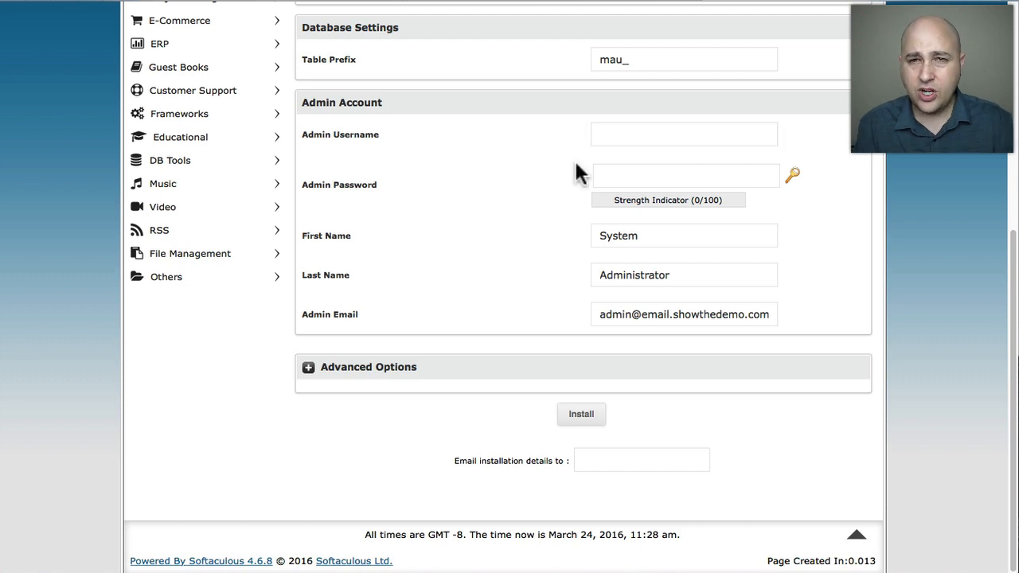
{"action": "scroll", "coordinate": [542, 245], "scroll_direction": "down", "scroll_amount": 1}
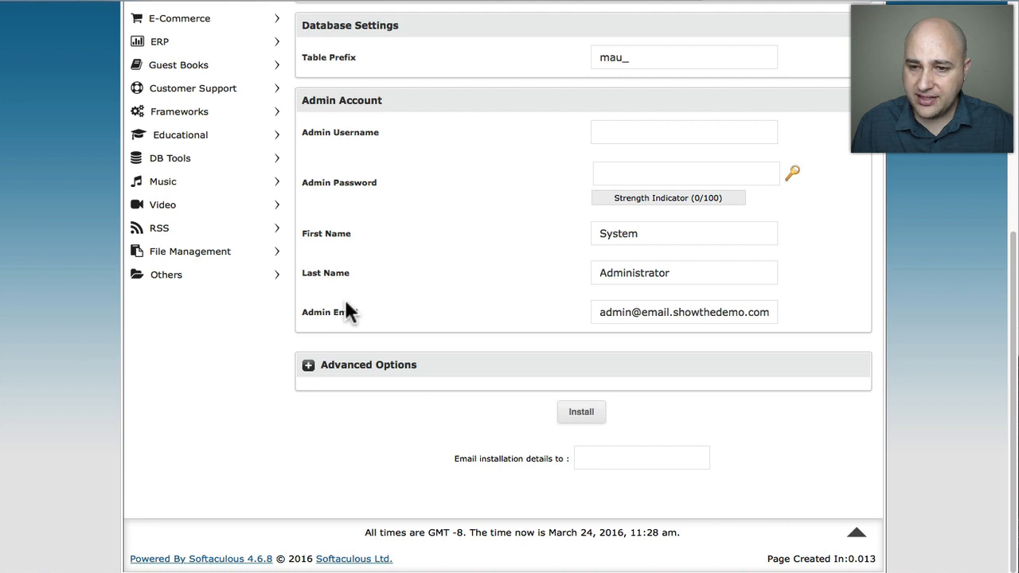
{"action": "left_click", "coordinate": [619, 319]}
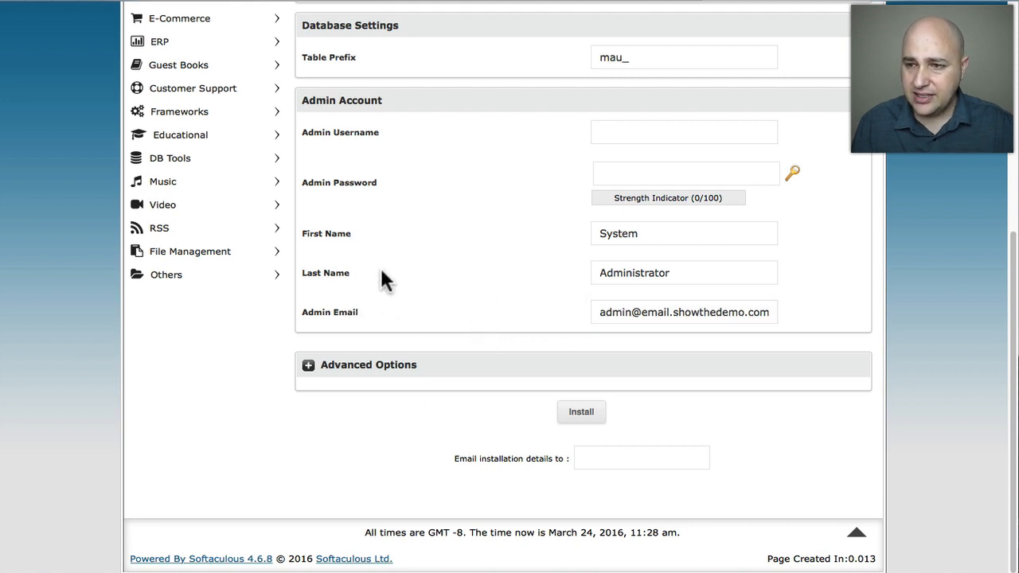
Expand Advanced Options and leave Disable Update Notifications unchecked
{"action": "left_click", "coordinate": [308, 366]}
{"action": "scroll", "coordinate": [480, 289], "scroll_direction": "down", "scroll_amount": 1}
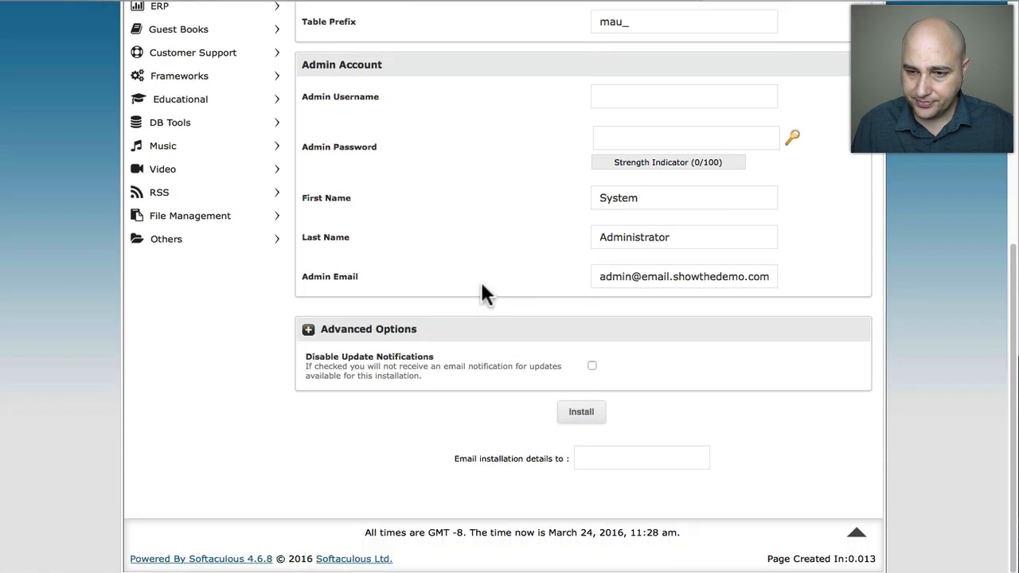
{"action": "mouse_move", "coordinate": [306, 356]}
{"action": "left_mouse_down"}
{"action": "mouse_move", "coordinate": [446, 356]}
{"action": "mouse_move", "coordinate": [440, 374]}
{"action": "left_mouse_up"}
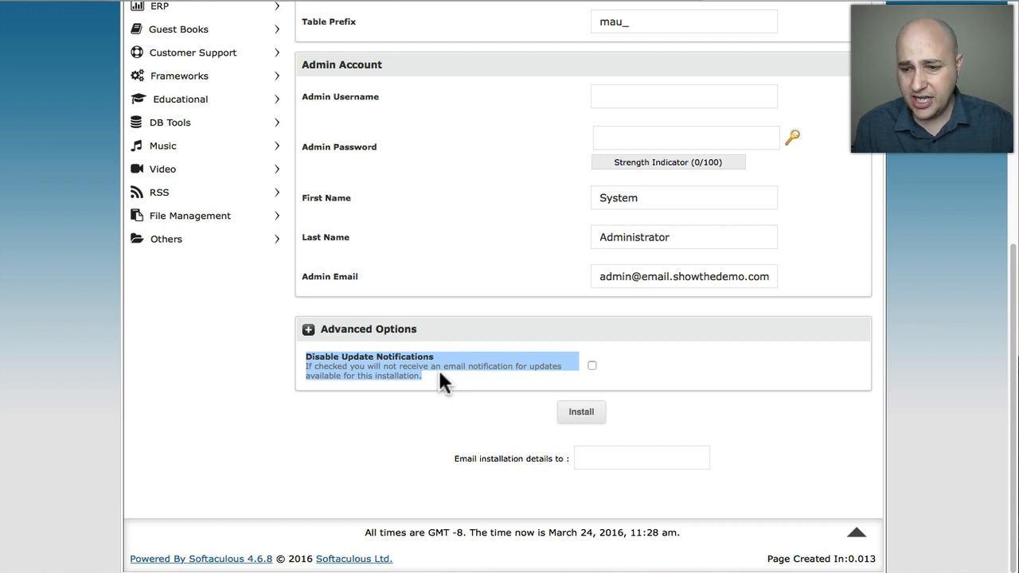
{"action": "left_click", "coordinate": [459, 386]}
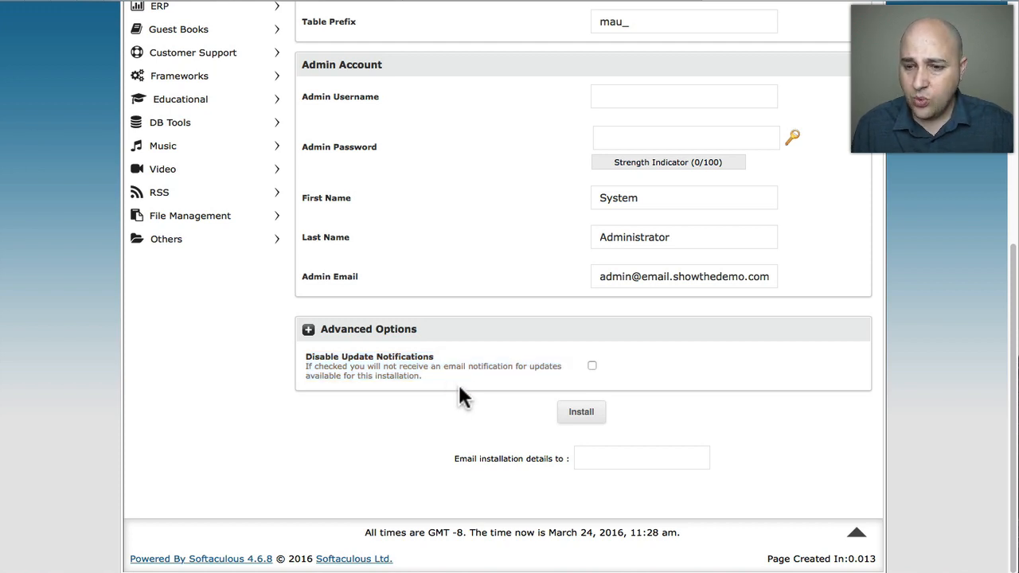
{"action": "scroll", "coordinate": [470, 390], "scroll_direction": "up", "scroll_amount": 6}
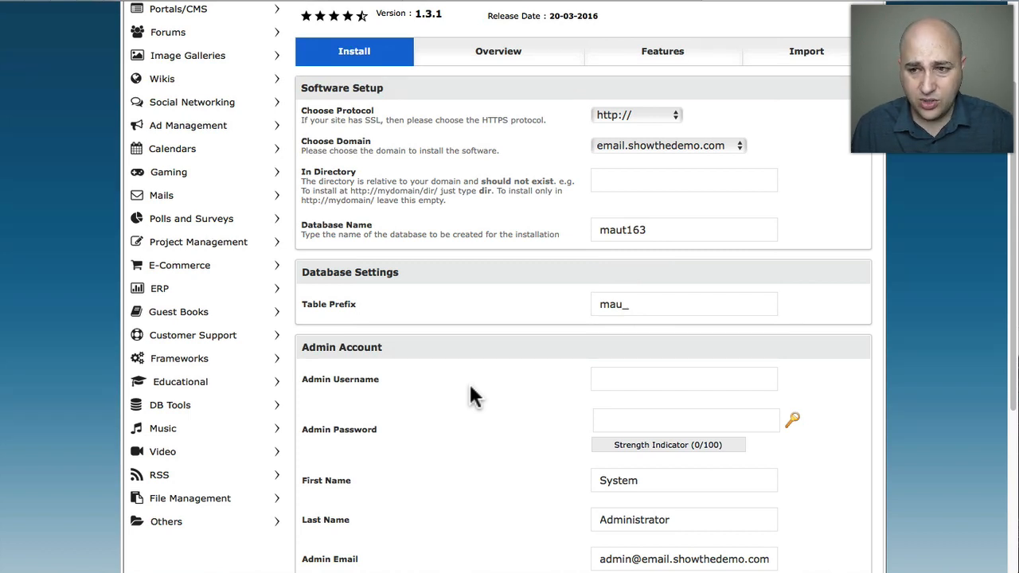
{"action": "scroll", "coordinate": [473, 394], "scroll_direction": "down", "scroll_amount": 5}
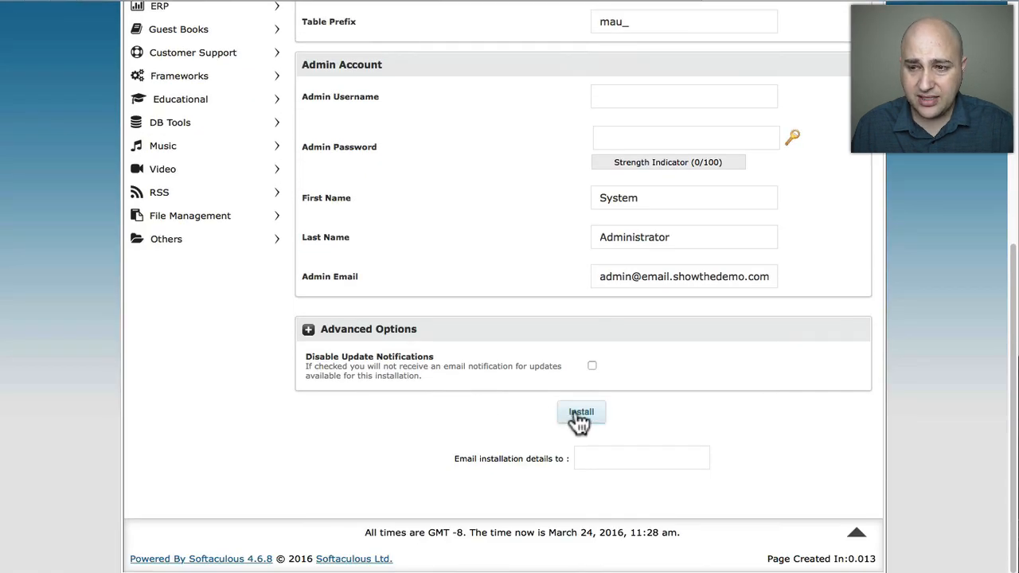
Install Mautic and bring up link options for the installed site's URL
{"action": "left_click", "coordinate": [579, 418]}
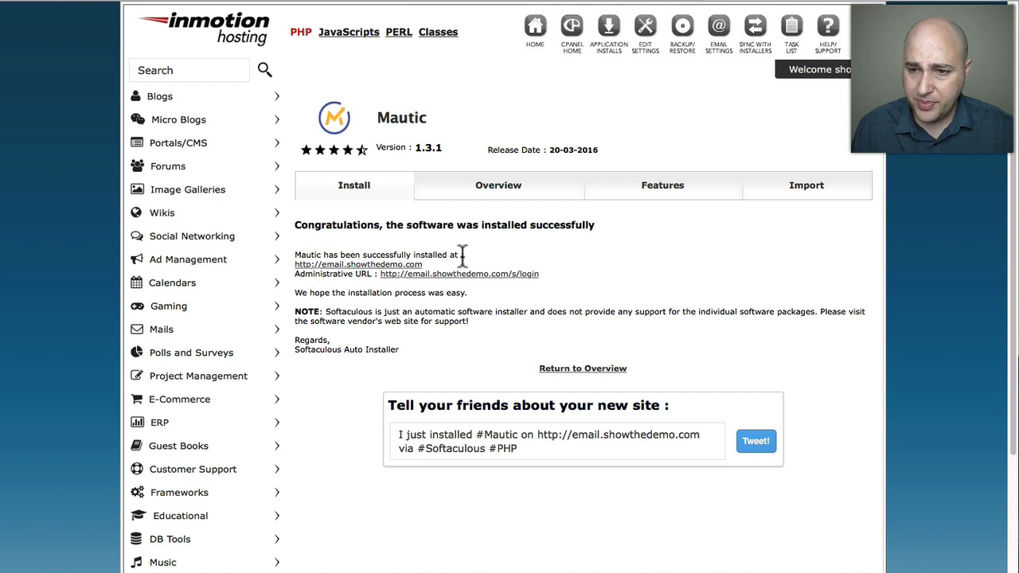
{"action": "right_click", "coordinate": [355, 266]}
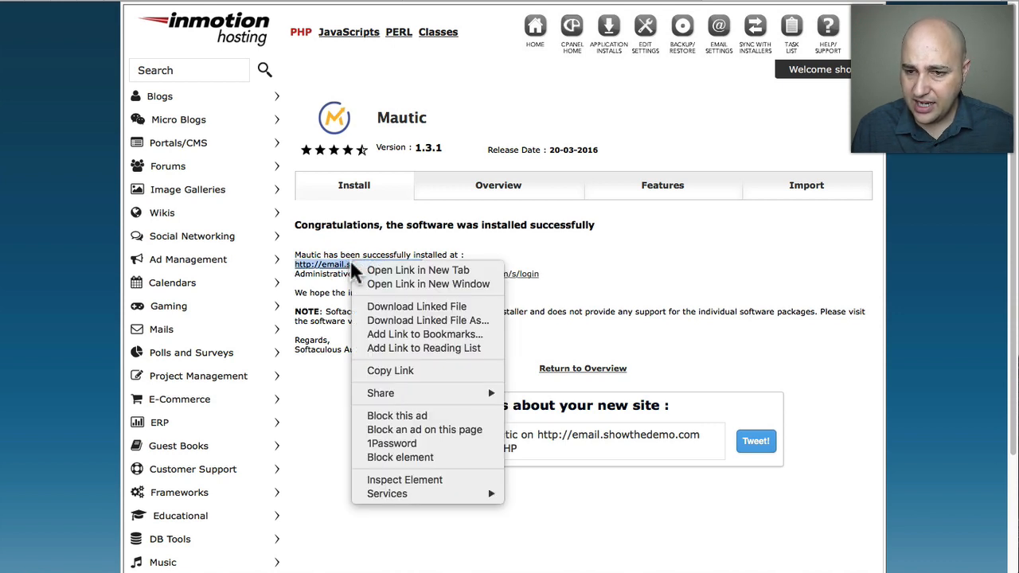
Leave the Mautic success page and go back to the showthedemo.com cPanel dashboard
{"action": "left_click", "coordinate": [360, 266]}
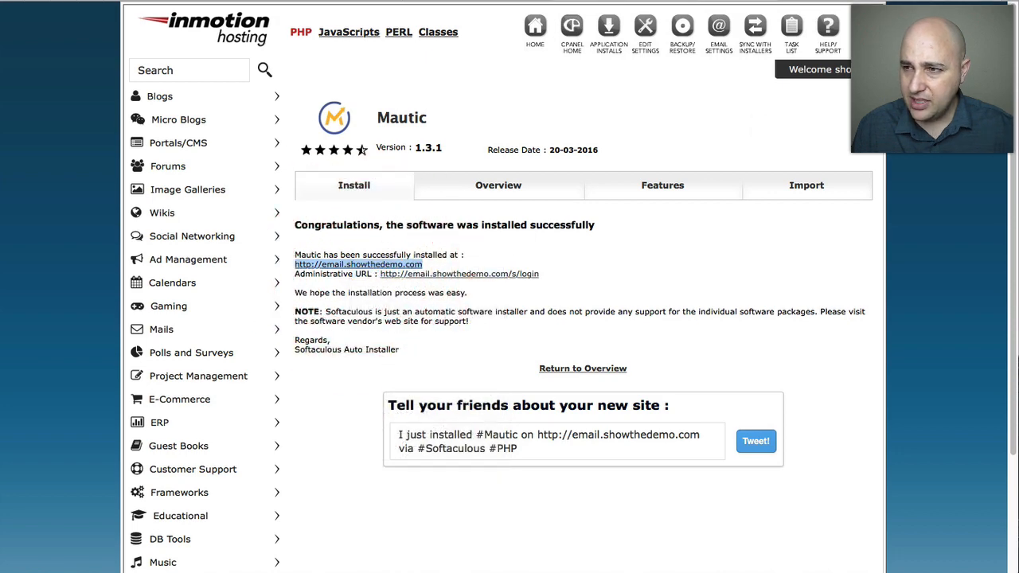
{"action": "left_click", "coordinate": [910, 1]}
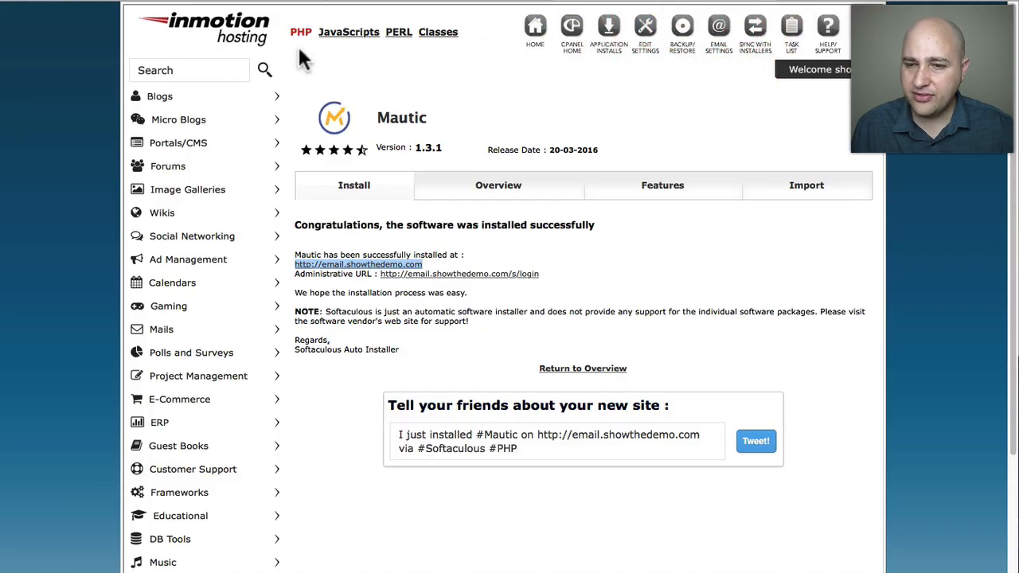
{"action": "left_click", "coordinate": [572, 28]}
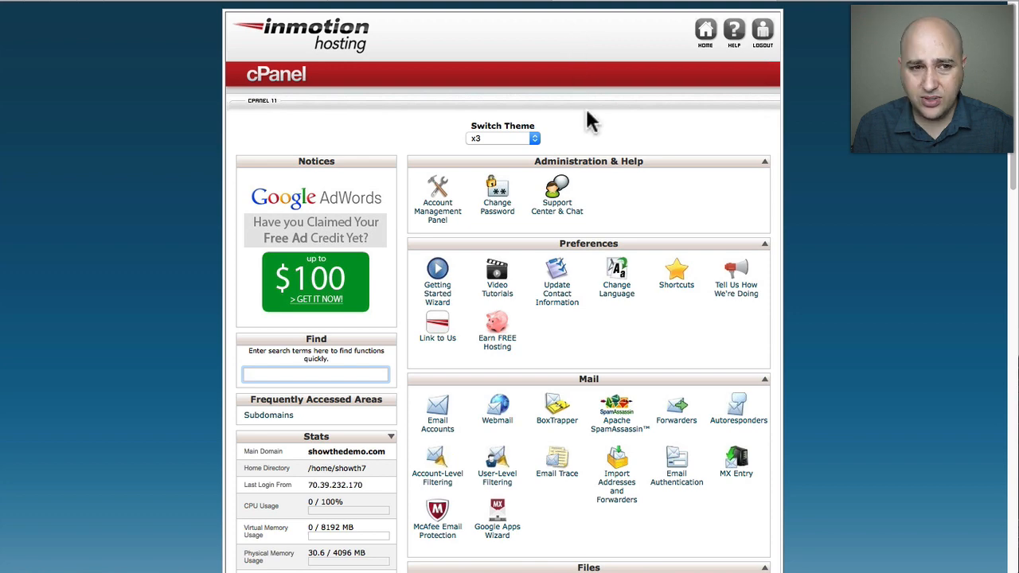
Create the 'bounce' mailbox with a password and an Unlimited quota
{"action": "scroll", "coordinate": [589, 119], "scroll_direction": "down", "scroll_amount": 3}
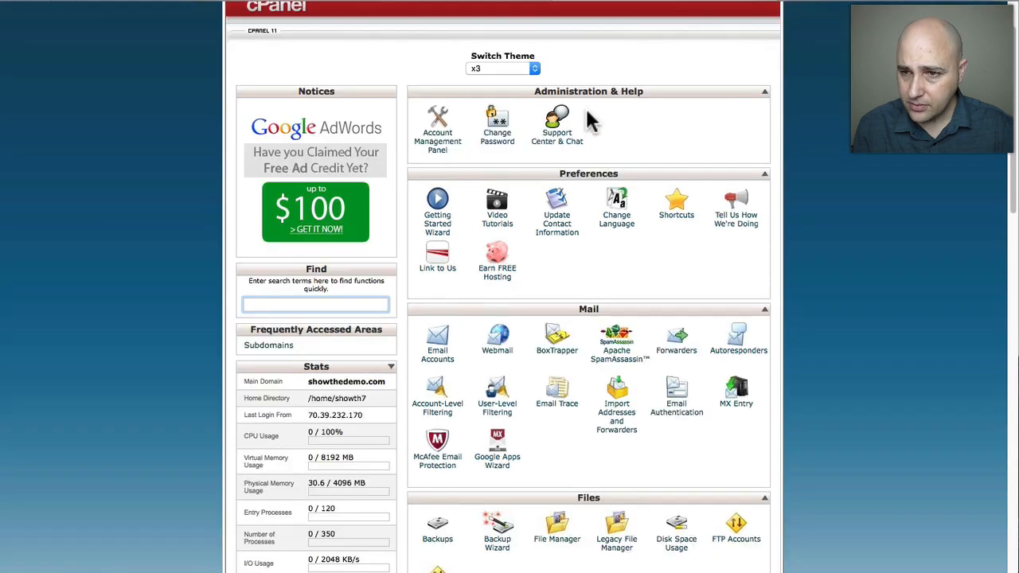
{"action": "scroll", "coordinate": [589, 121], "scroll_direction": "down", "scroll_amount": 5}
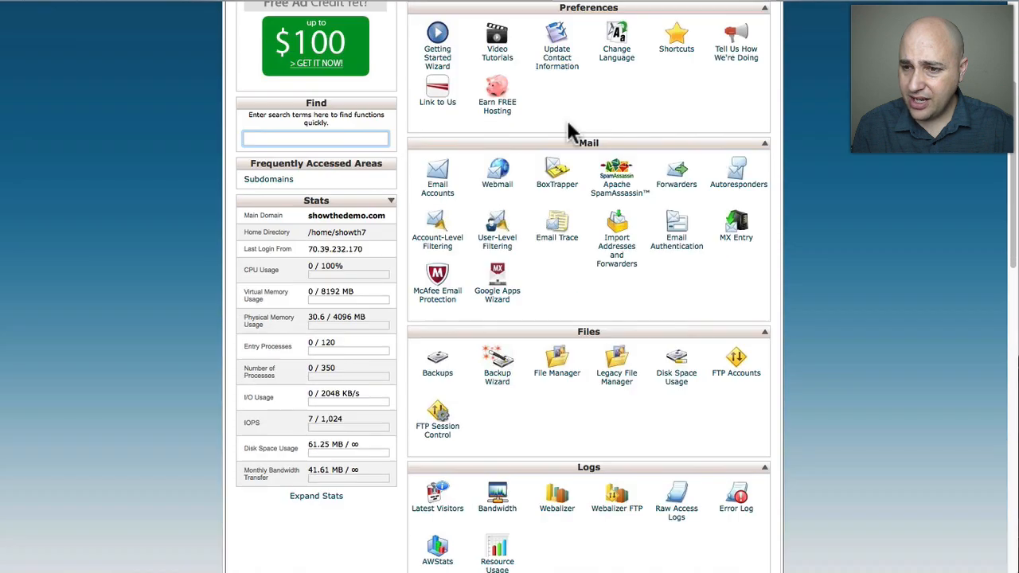
{"action": "left_click", "coordinate": [437, 171]}
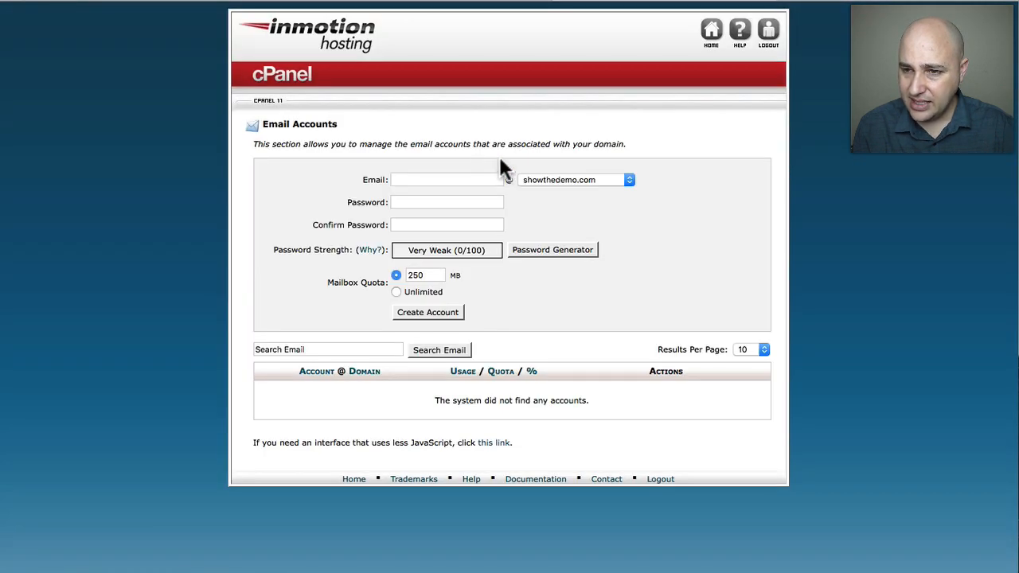
{"action": "left_click", "coordinate": [448, 179]}
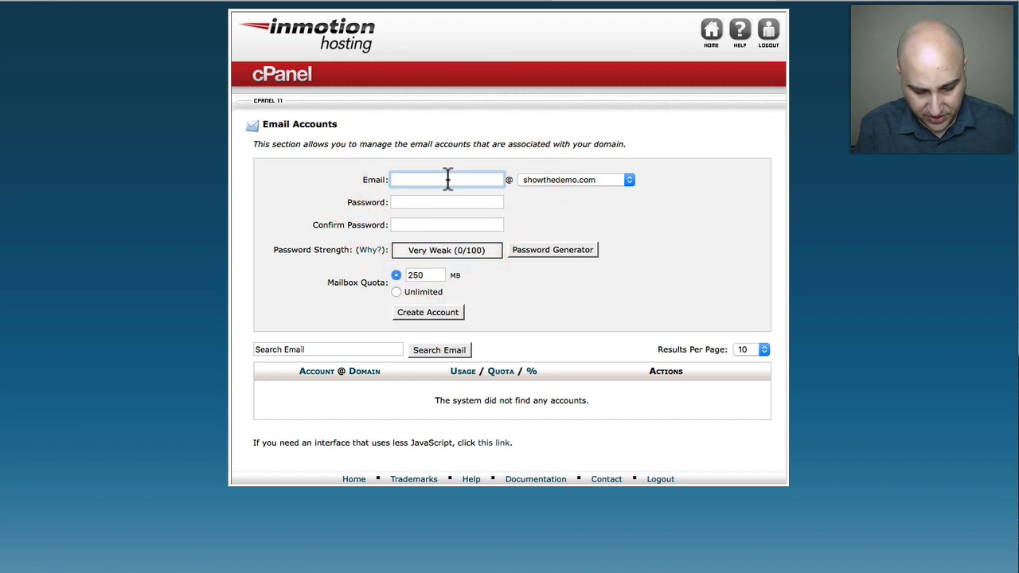
{"action": "type", "text": "bounce"}
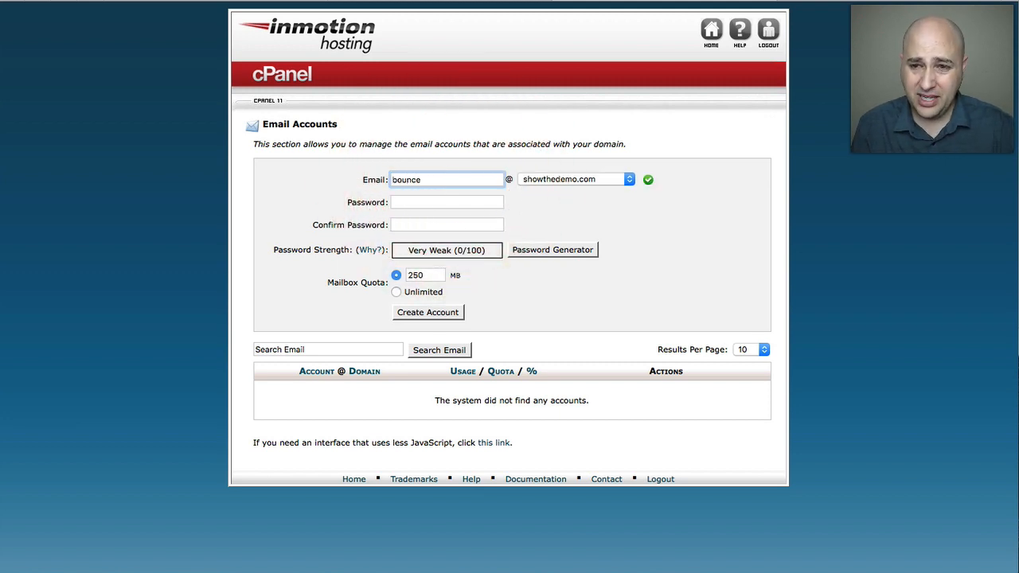
{"action": "left_click", "coordinate": [442, 204]}
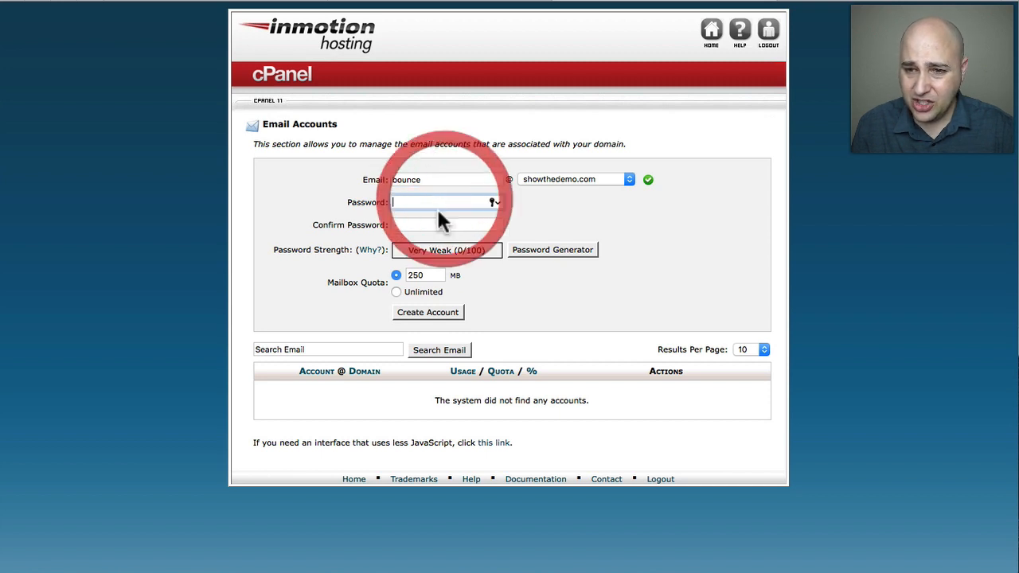
{"action": "left_click", "coordinate": [438, 224]}
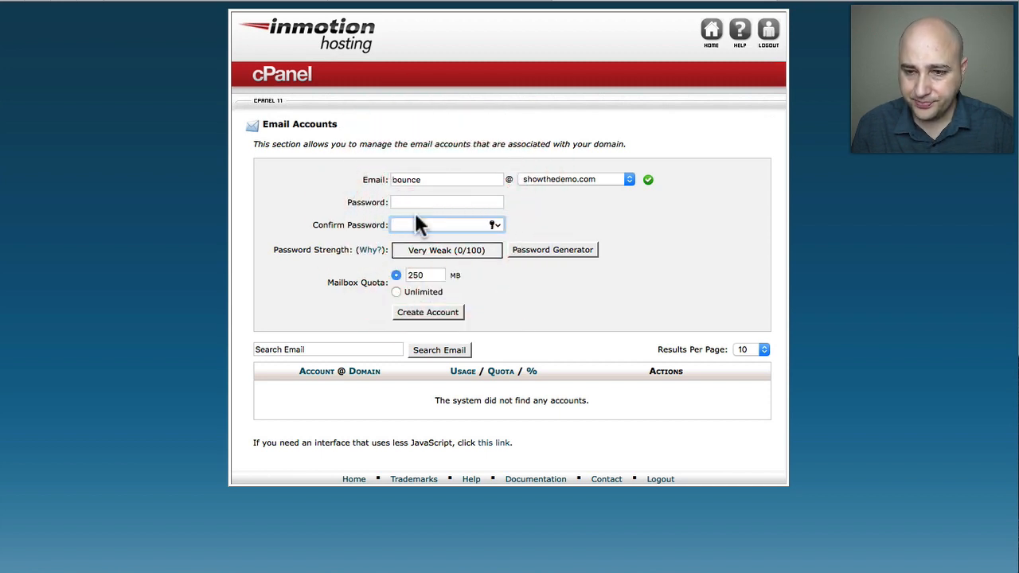
{"action": "left_click_drag", "start_coordinate": [327, 282], "coordinate": [388, 296]}
{"action": "left_click", "coordinate": [396, 292]}
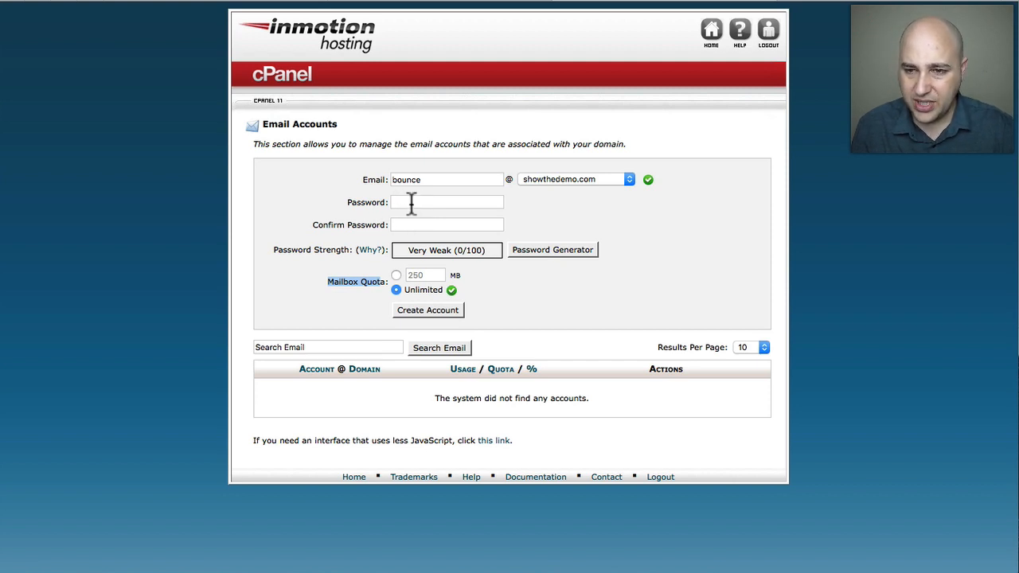
{"action": "left_click", "coordinate": [428, 310]}
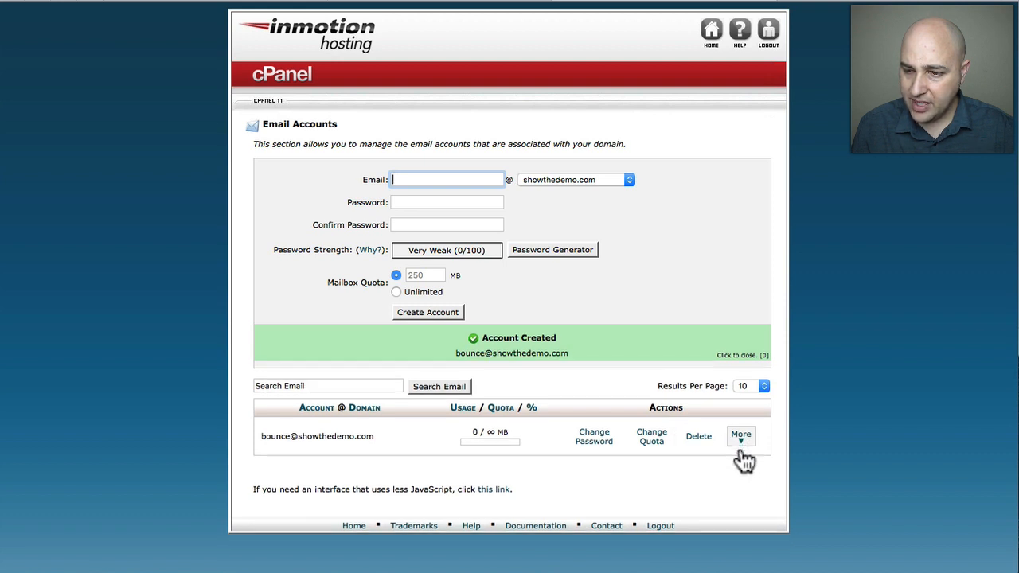
{"action": "left_click", "coordinate": [740, 400]}
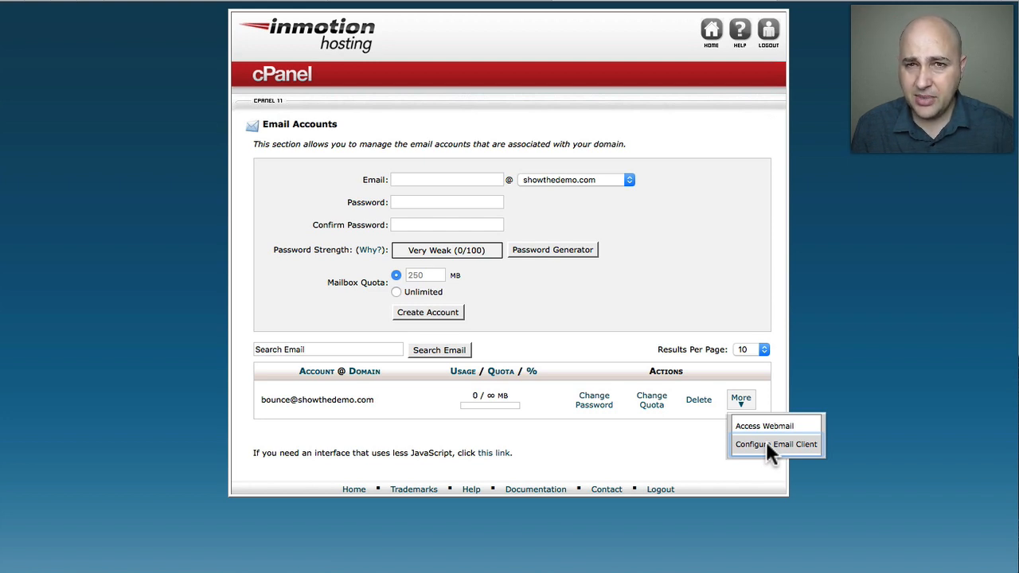
{"action": "left_click", "coordinate": [694, 454]}
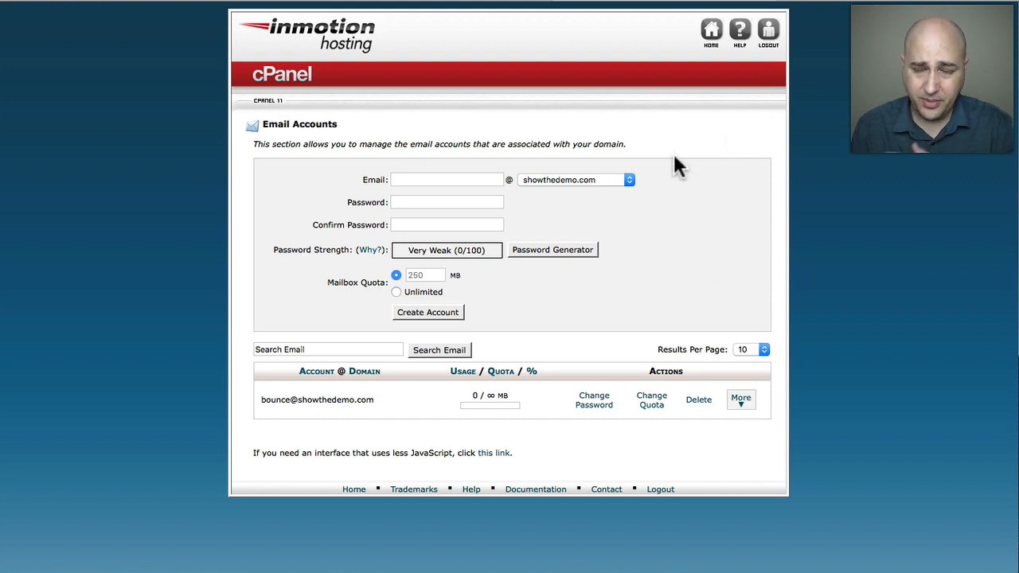
Return to the cPanel home page, choosing Not Now on Safari's save-password prompt
{"action": "left_click", "coordinate": [710, 38]}
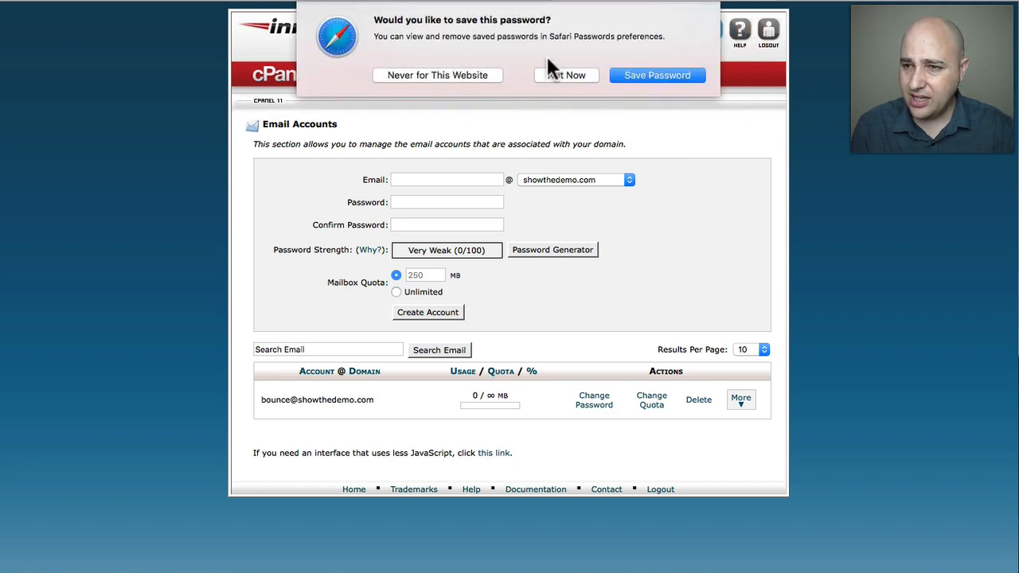
{"action": "left_click", "coordinate": [567, 74]}
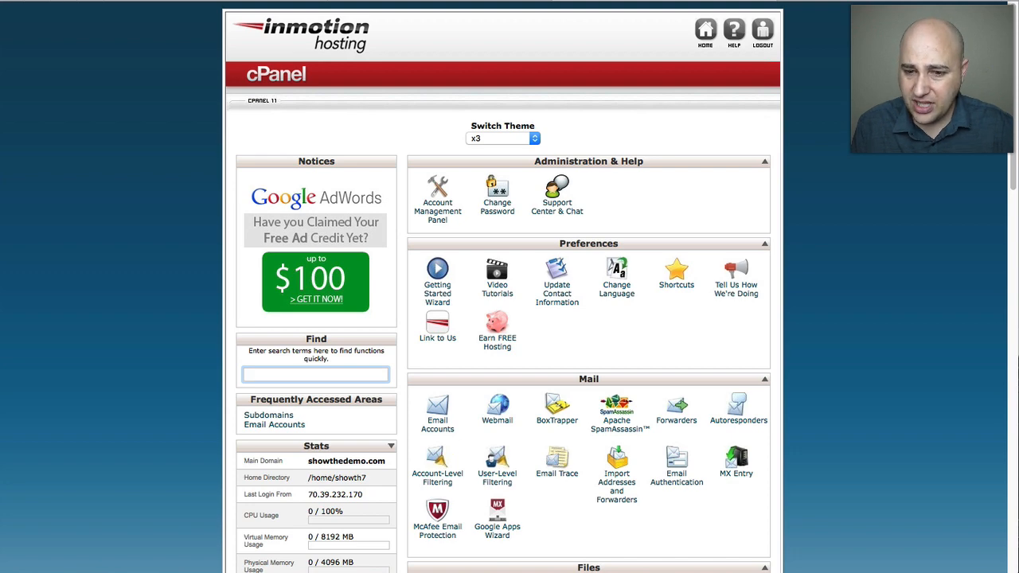
{"action": "scroll", "coordinate": [229, 135], "scroll_direction": "down", "scroll_amount": 5}
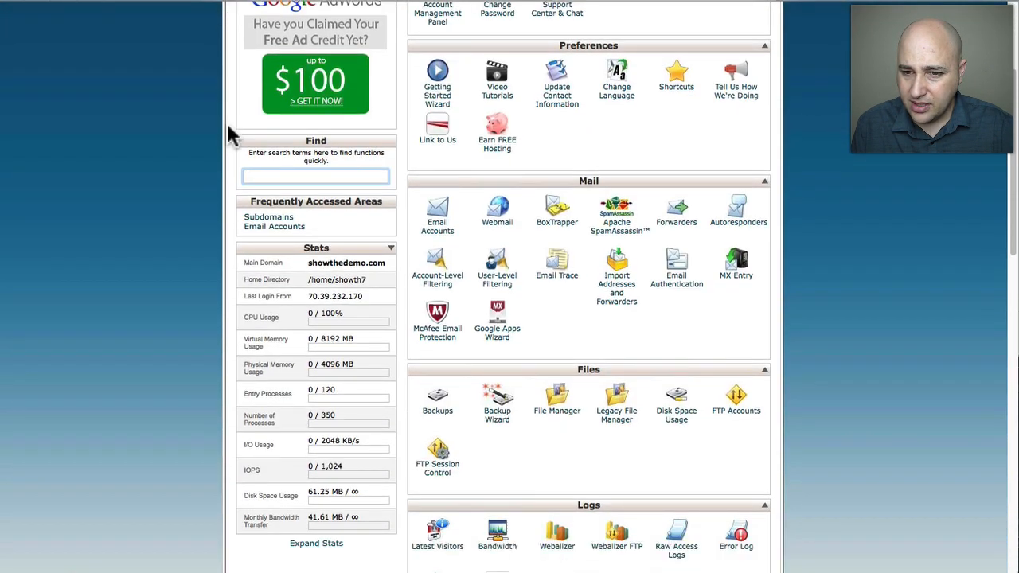
Select the Home Directory path in Stats and open File Manager in a new tab
{"action": "scroll", "coordinate": [227, 140], "scroll_direction": "down", "scroll_amount": 1}
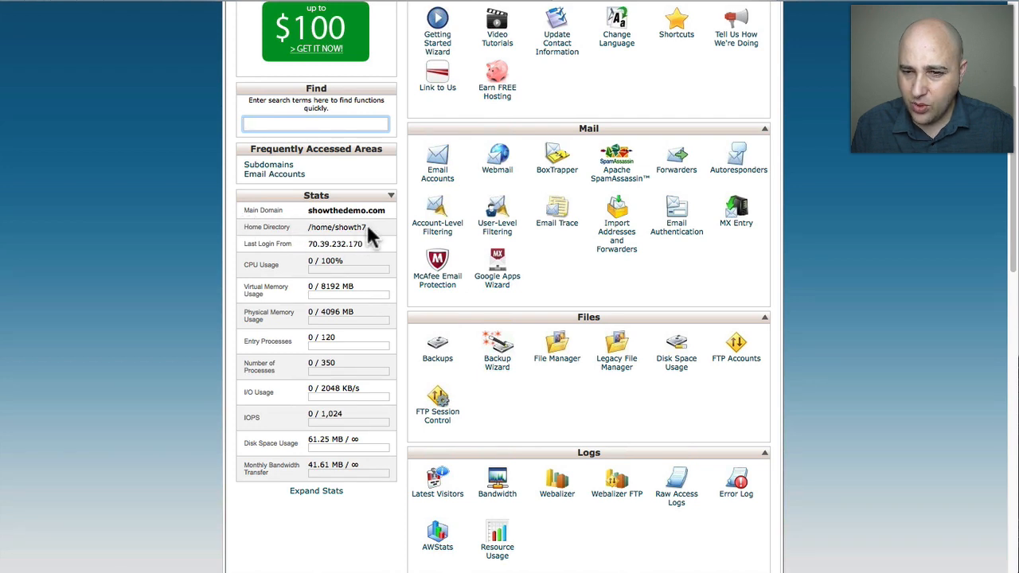
{"action": "left_click_drag", "start_coordinate": [370, 227], "coordinate": [308, 227]}
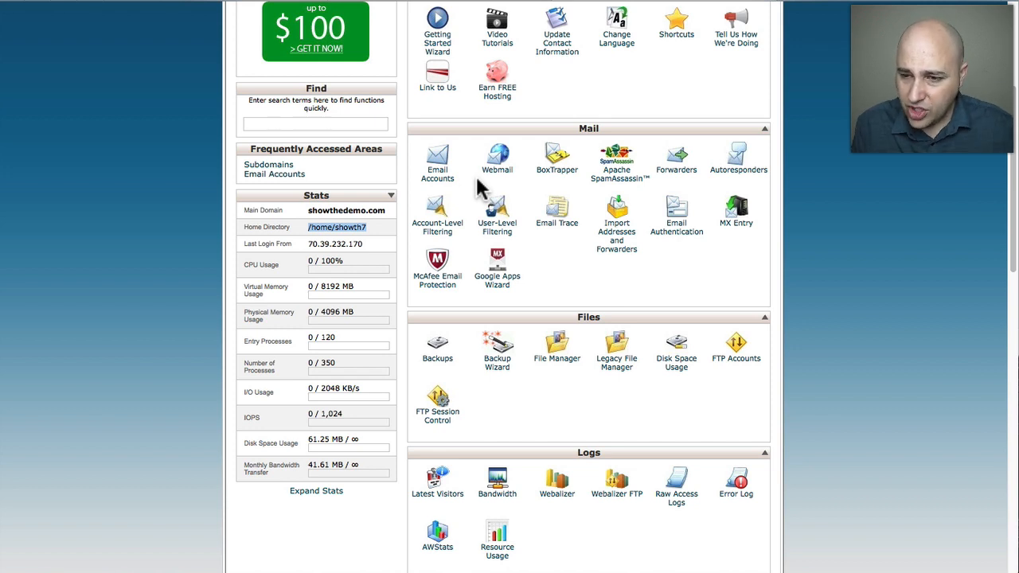
{"action": "right_click", "coordinate": [560, 351]}
{"action": "left_click", "coordinate": [573, 344]}
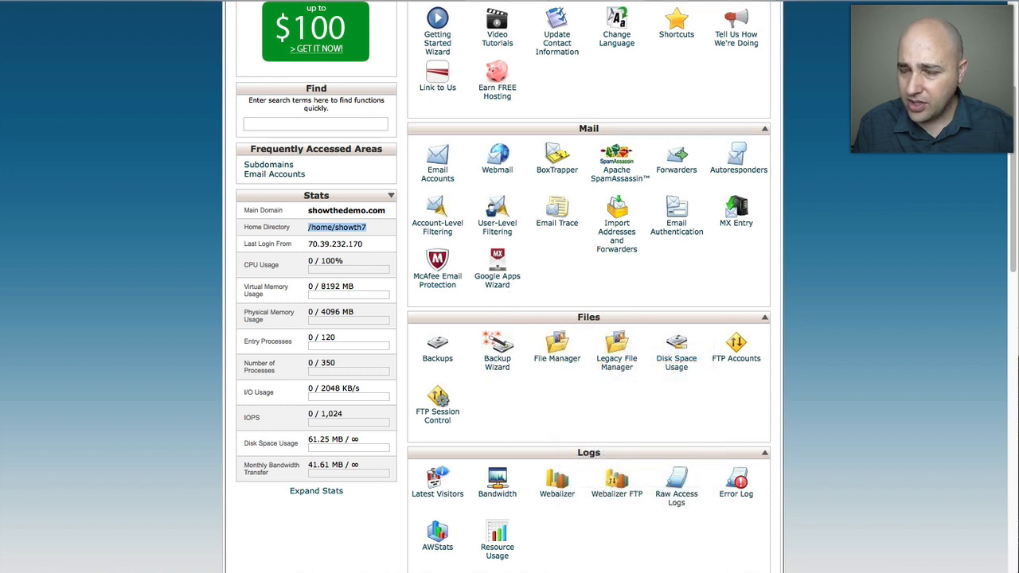
{"action": "scroll", "coordinate": [548, 293], "scroll_direction": "down", "scroll_amount": 5}
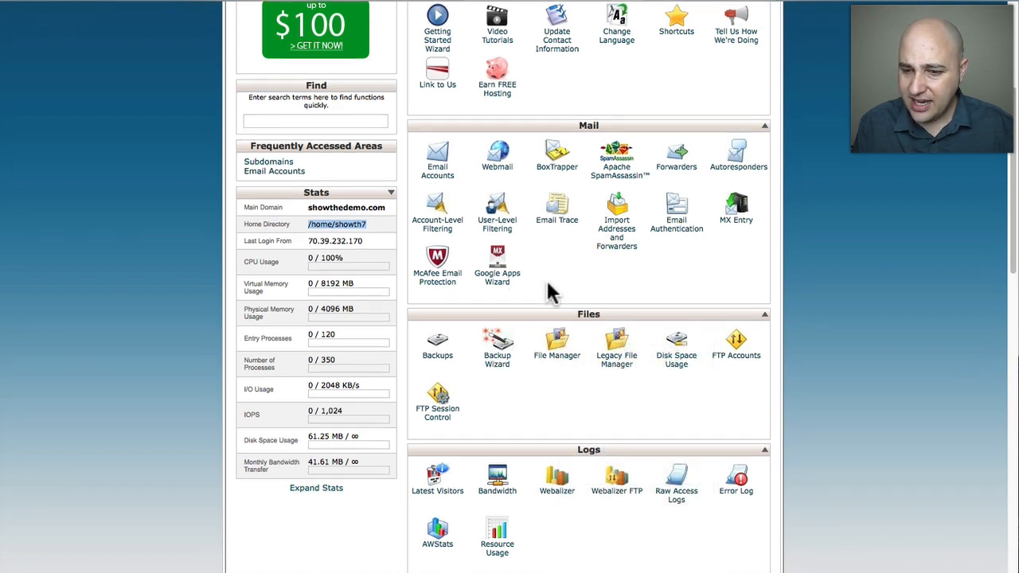
{"action": "scroll", "coordinate": [549, 287], "scroll_direction": "down", "scroll_amount": 8}
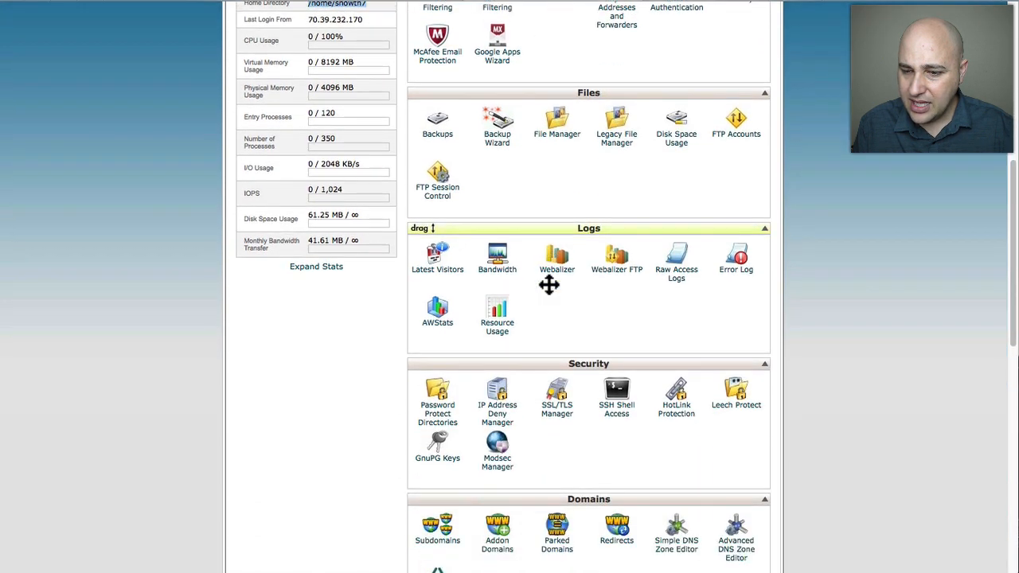
{"action": "scroll", "coordinate": [547, 293], "scroll_direction": "down", "scroll_amount": 4}
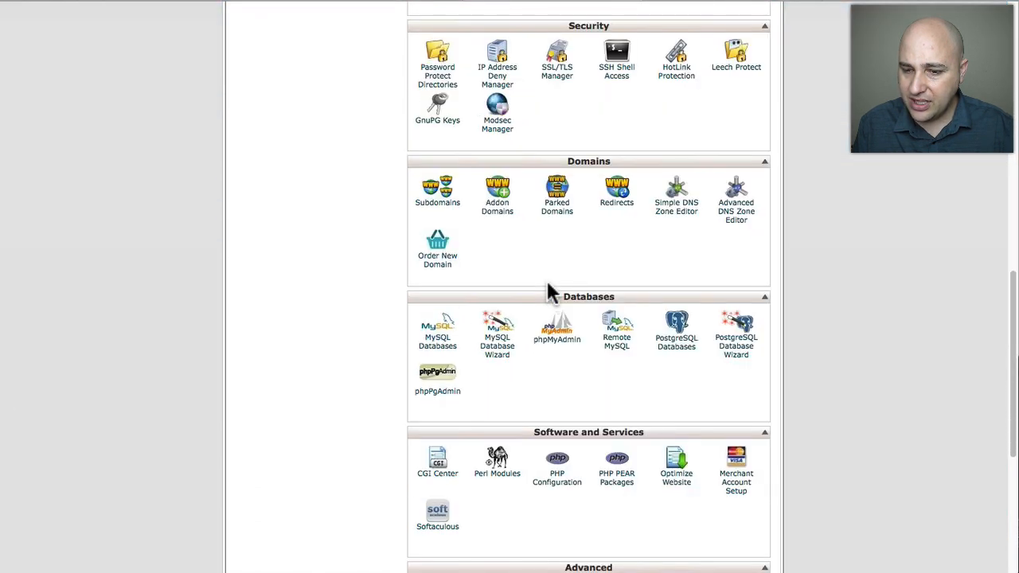
{"action": "scroll", "coordinate": [550, 293], "scroll_direction": "down", "scroll_amount": 7}
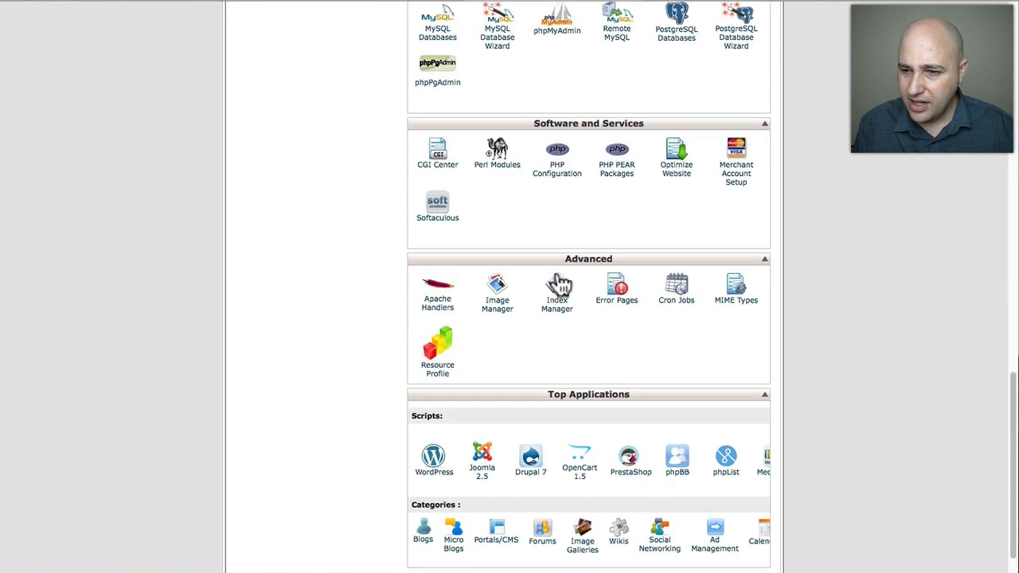
Open the cPanel Cron Jobs page and bring the Untitled.rtf cron notes onto the screen
{"action": "left_click", "coordinate": [682, 286]}
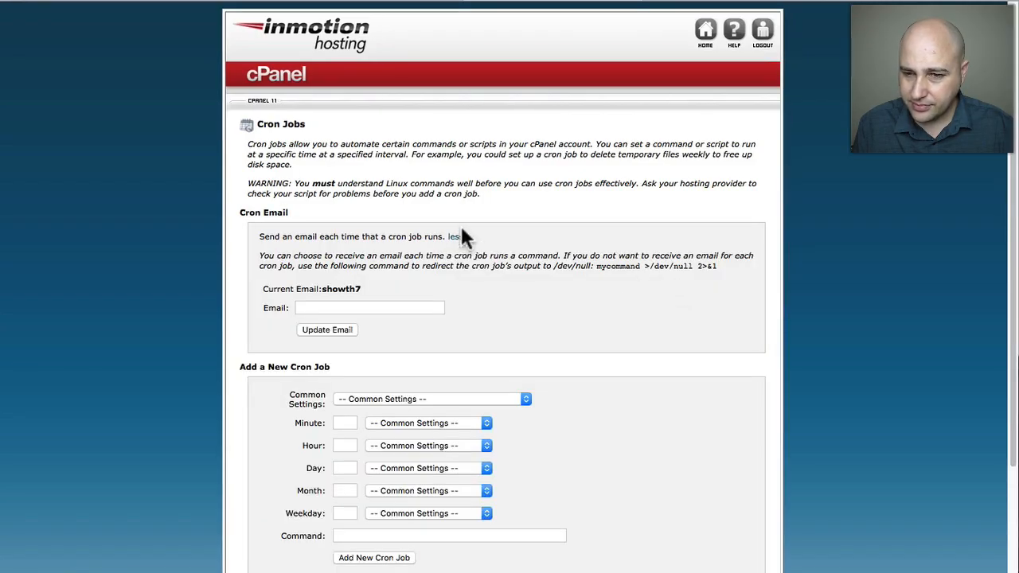
{"action": "scroll", "coordinate": [461, 271], "scroll_direction": "down", "scroll_amount": 3}
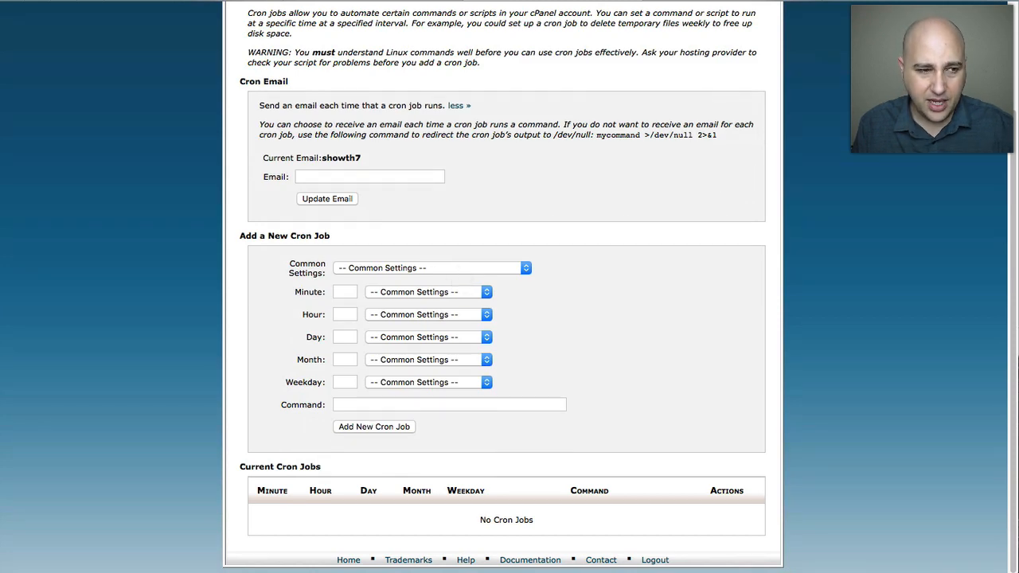
{"action": "left_click_drag", "start_coordinate": [0, 188], "coordinate": [182, 61]}
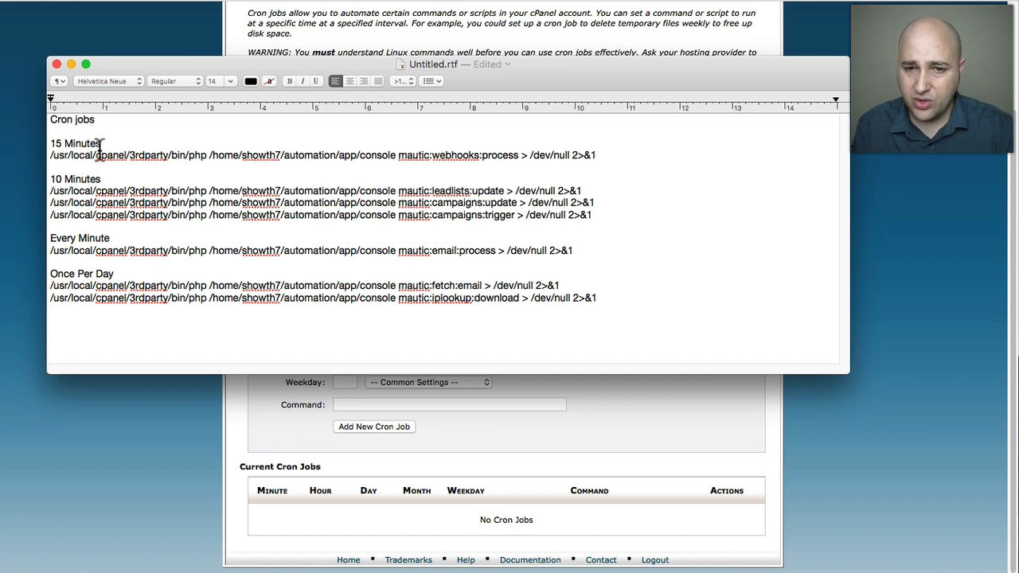
Review the cron command lines, singling out the home directory part of the first command
{"action": "triple_click", "coordinate": [51, 153]}
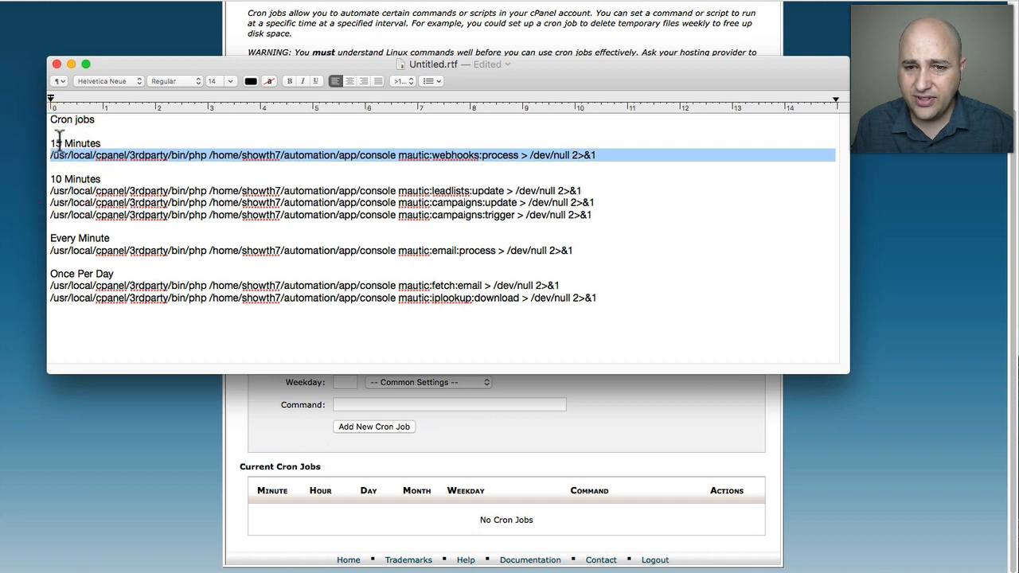
{"action": "triple_click", "coordinate": [51, 192]}
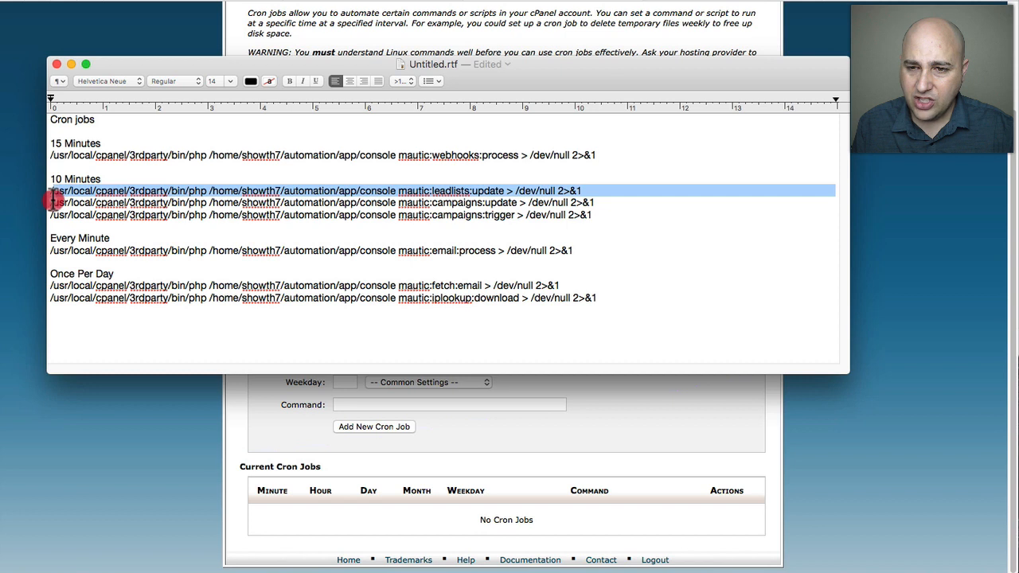
{"action": "double_click", "coordinate": [55, 180]}
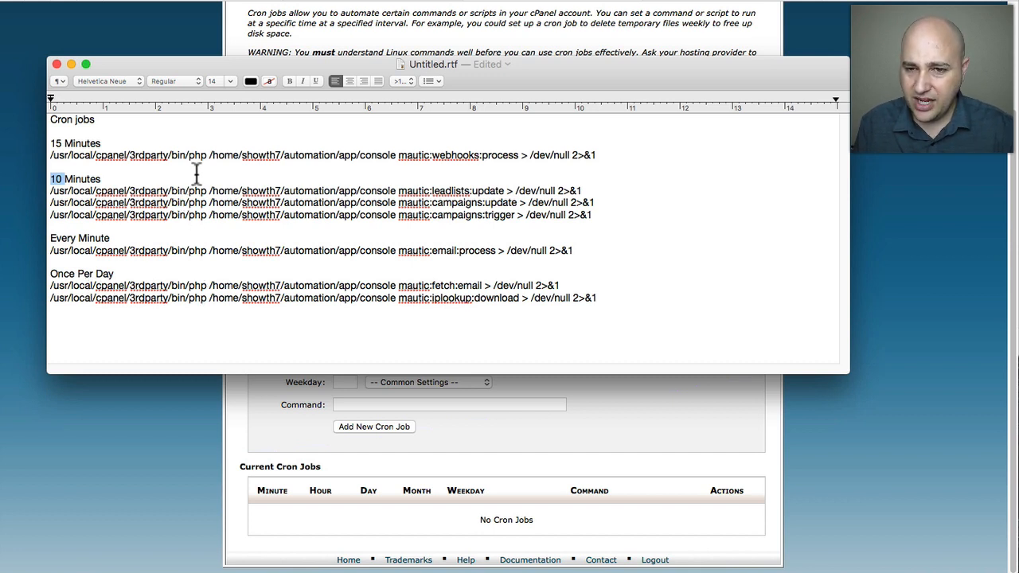
{"action": "left_click", "coordinate": [51, 152]}
{"action": "left_click_drag", "start_coordinate": [51, 151], "coordinate": [599, 153]}
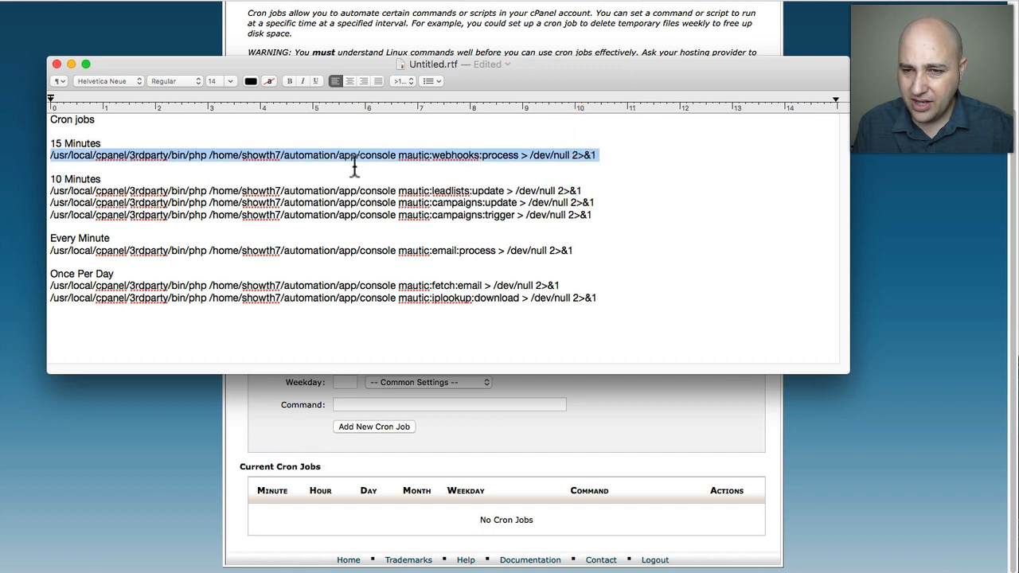
{"action": "left_click", "coordinate": [259, 155]}
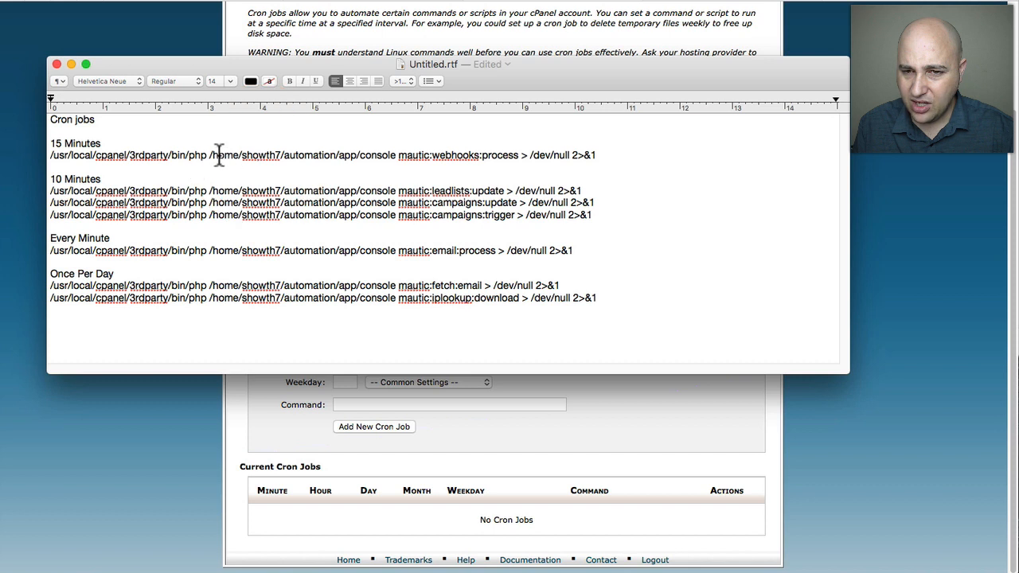
{"action": "left_click_drag", "start_coordinate": [209, 154], "coordinate": [336, 154]}
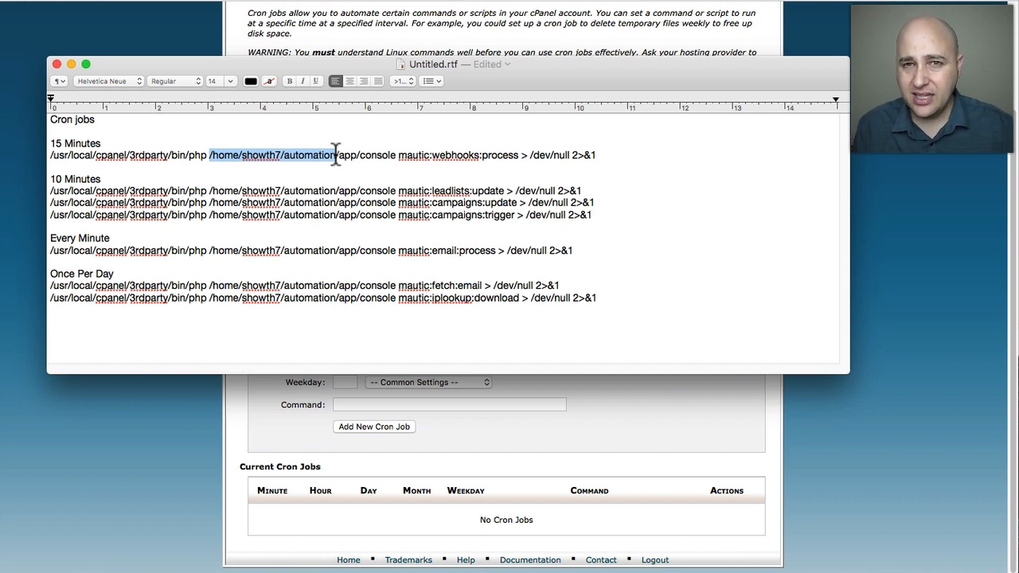
Add blank lines under the Cron jobs heading in the notes
{"action": "left_click", "coordinate": [107, 119]}
{"action": "left_click", "coordinate": [107, 120]}
{"action": "key", "text": "Return"}
{"action": "key", "text": "Return"}
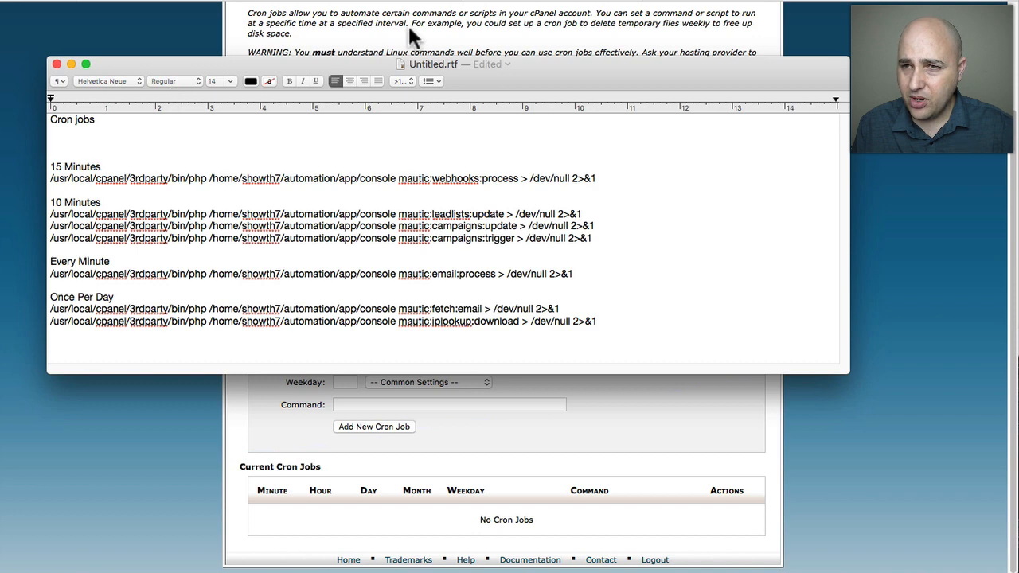
Go back to the cPanel Cron Jobs page, then return to the cron notes
{"action": "left_click", "coordinate": [513, 32]}
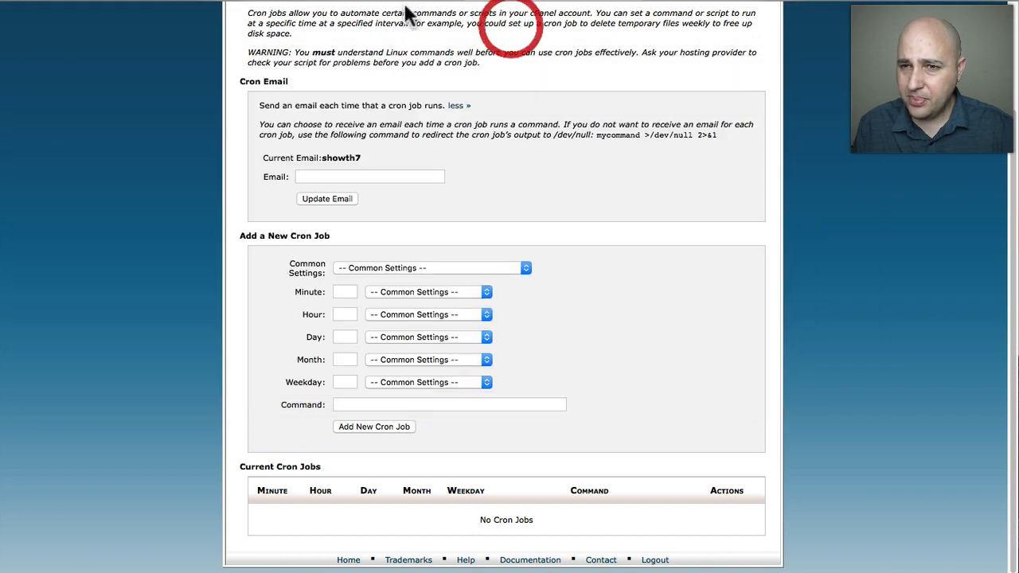
{"action": "left_click", "coordinate": [398, 5]}
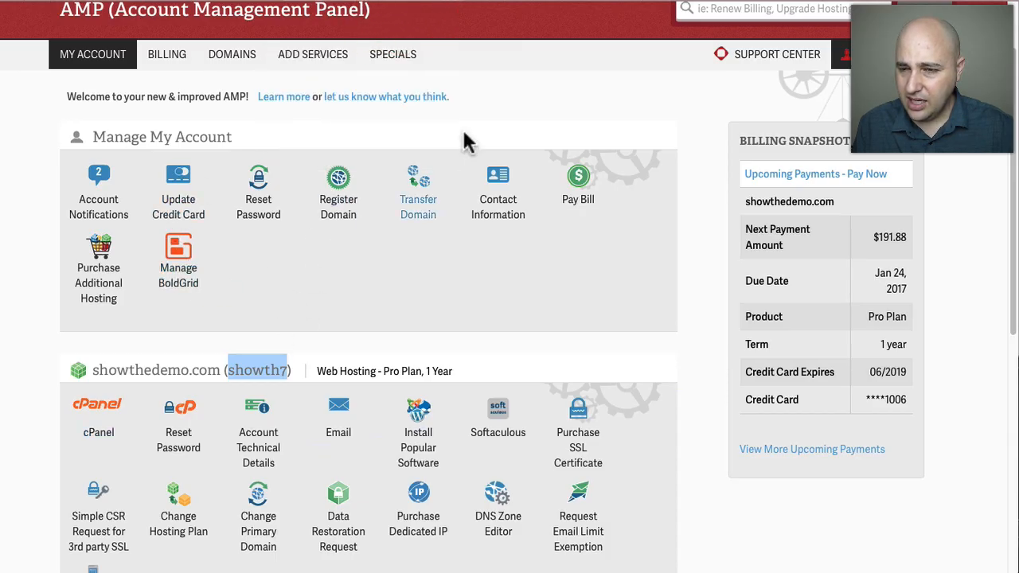
{"action": "left_click", "coordinate": [568, 6]}
{"action": "scroll", "coordinate": [319, 241], "scroll_direction": "up", "scroll_amount": 5}
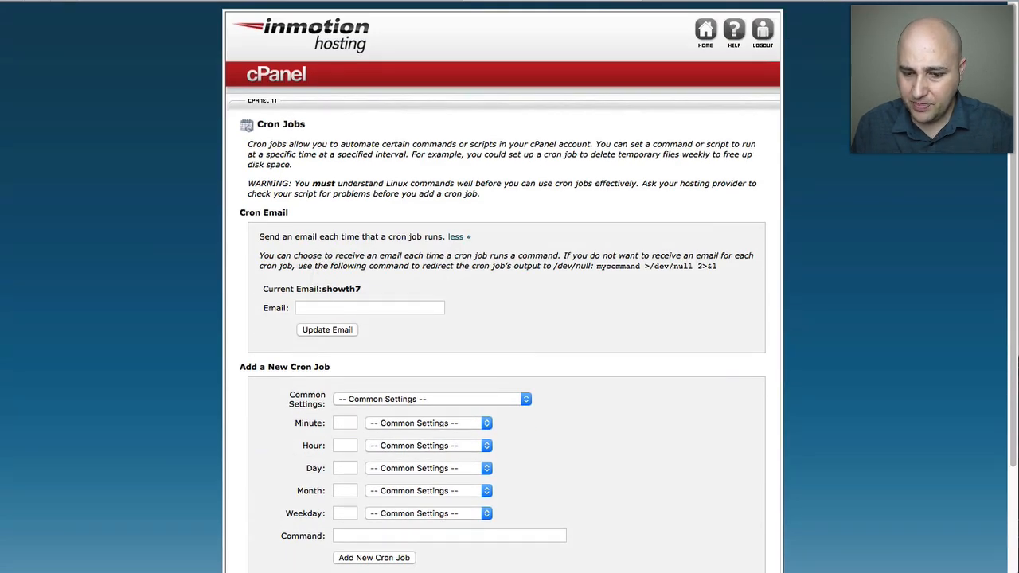
{"action": "key", "text": "super+Tab"}
Examine the /home path under Cron jobs, highlighting its account name, and place the caret at its end
{"action": "left_click_drag", "start_coordinate": [48, 141], "coordinate": [121, 142]}
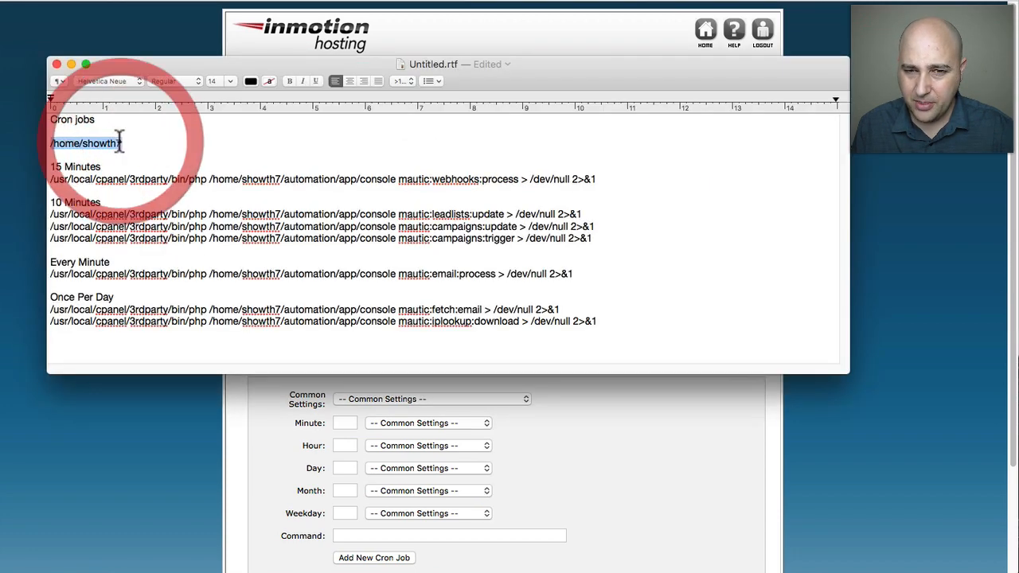
{"action": "left_click", "coordinate": [50, 142]}
{"action": "left_click_drag", "start_coordinate": [50, 142], "coordinate": [123, 141]}
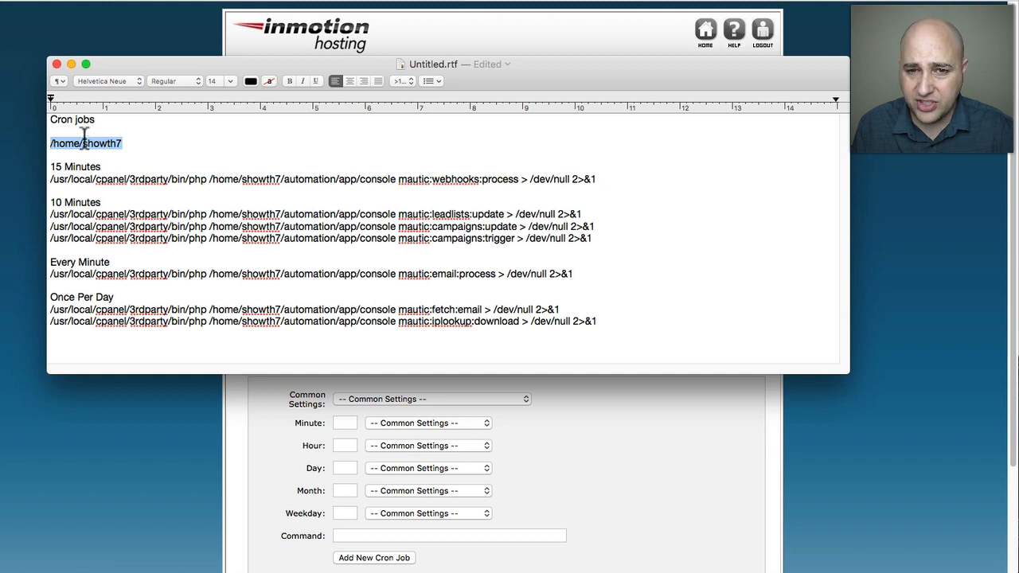
{"action": "left_click_drag", "start_coordinate": [83, 142], "coordinate": [122, 142]}
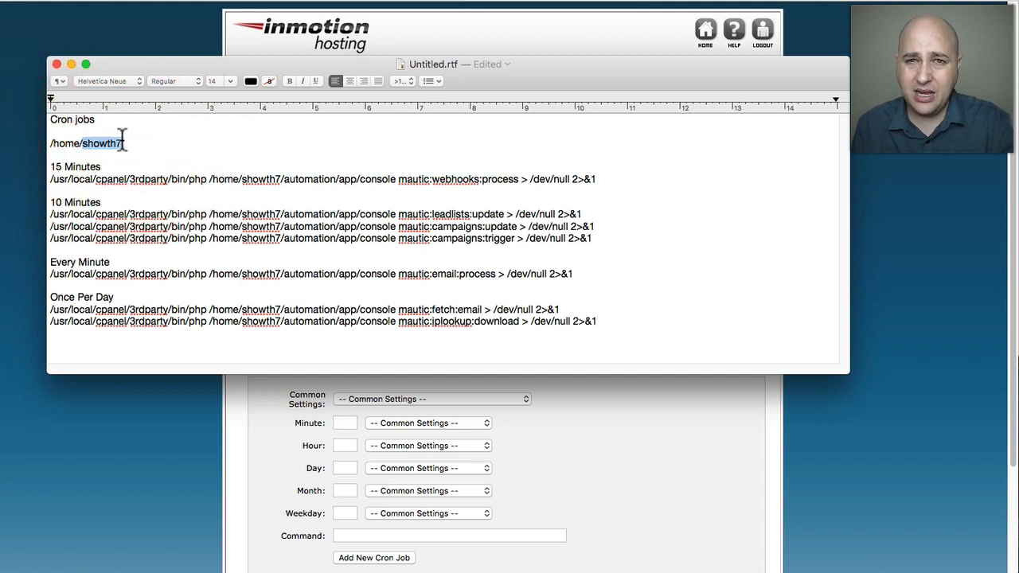
{"action": "left_click", "coordinate": [100, 139]}
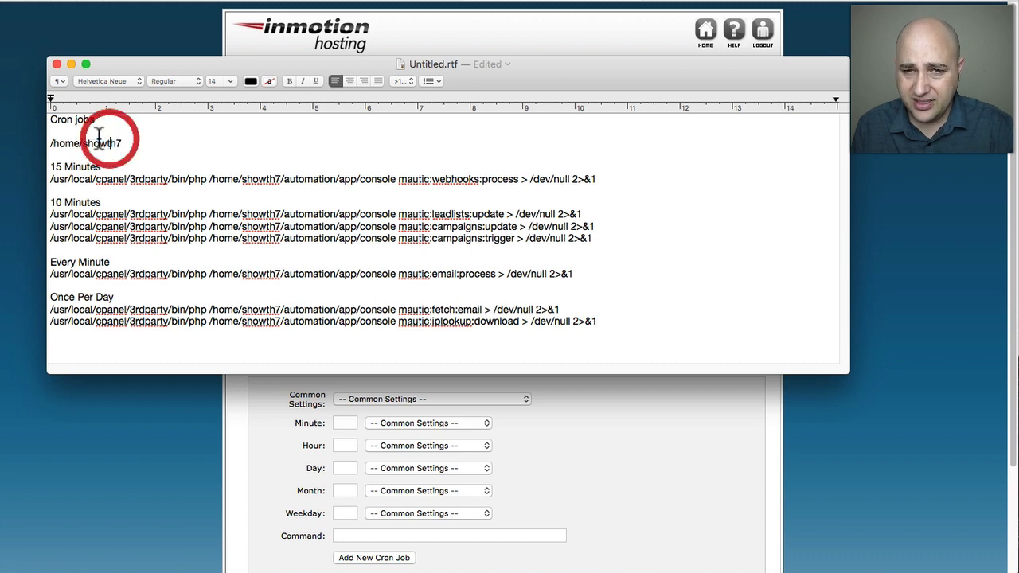
{"action": "left_click_drag", "start_coordinate": [83, 145], "coordinate": [122, 143]}
{"action": "left_click", "coordinate": [120, 142]}
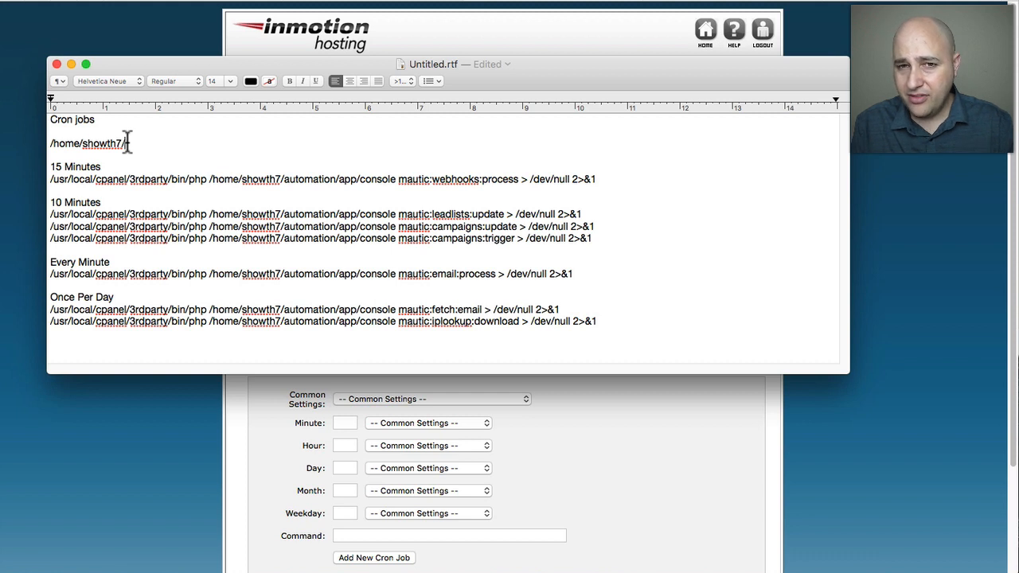
Extend the home path with 'email/' and select the completed path to copy
{"action": "type", "text": "email"}
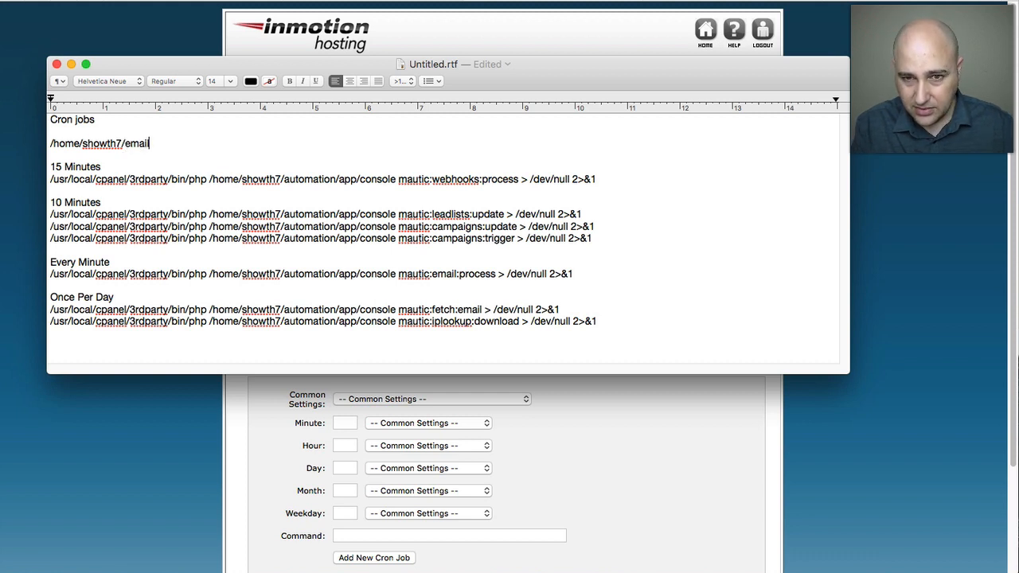
{"action": "left_click", "coordinate": [179, 142]}
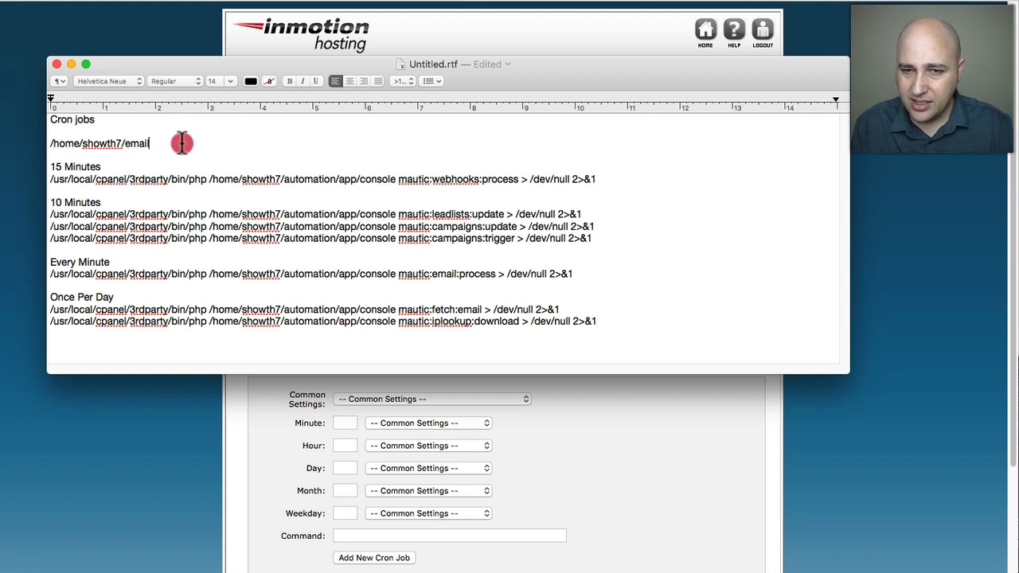
{"action": "type", "text": "/"}
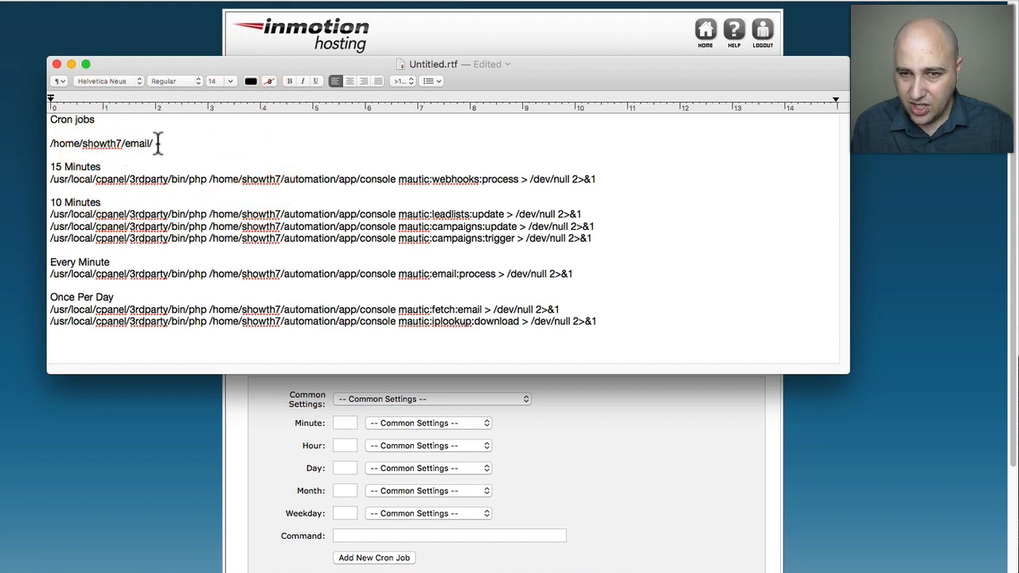
{"action": "left_click_drag", "start_coordinate": [155, 144], "coordinate": [37, 147]}
{"action": "key", "text": "super+c"}
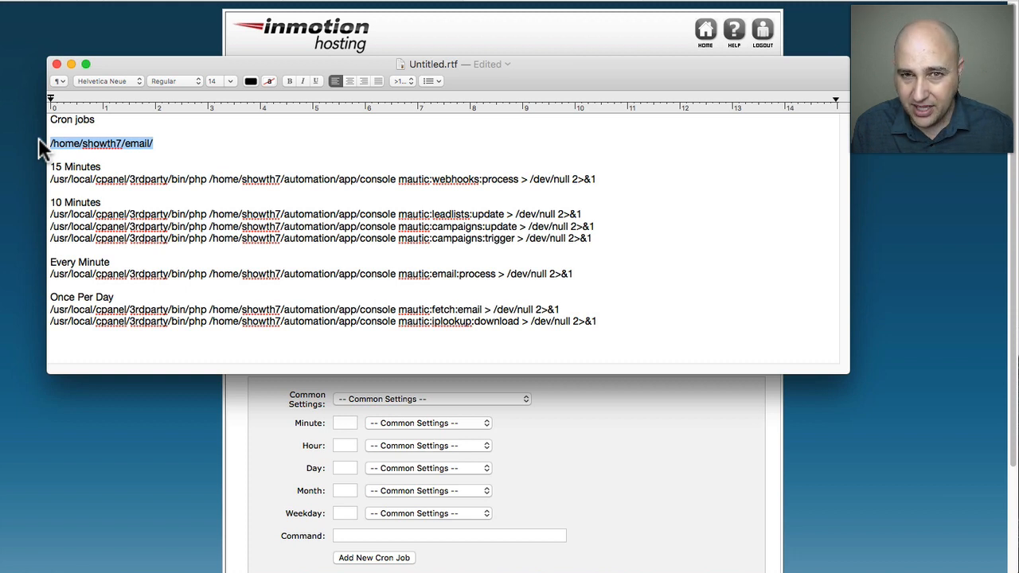
Paste the email path over the automation path in the webhooks and three 10 Minutes commands
{"action": "left_click", "coordinate": [337, 178]}
{"action": "left_click", "coordinate": [338, 178]}
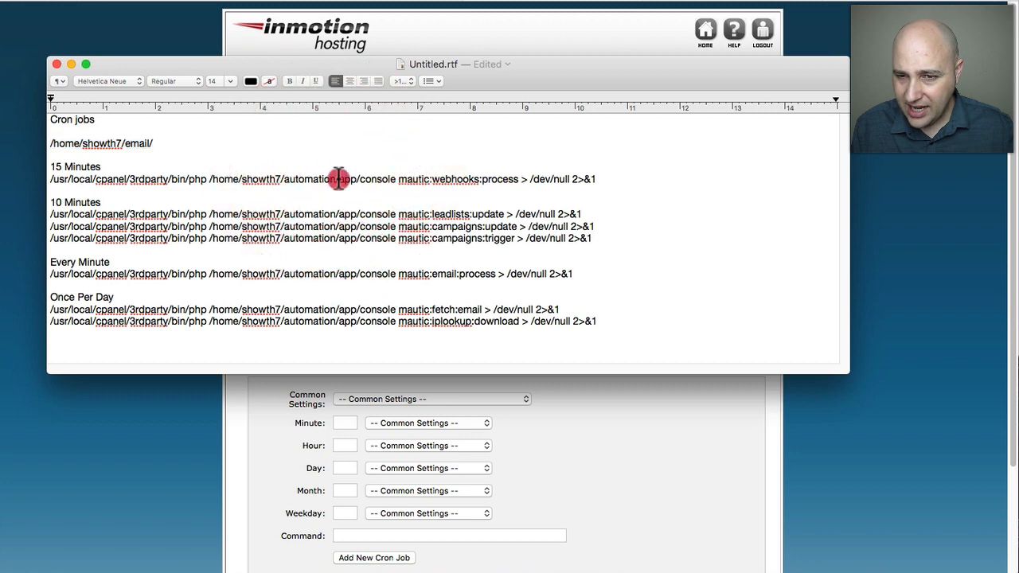
{"action": "left_click_drag", "start_coordinate": [338, 178], "coordinate": [208, 179]}
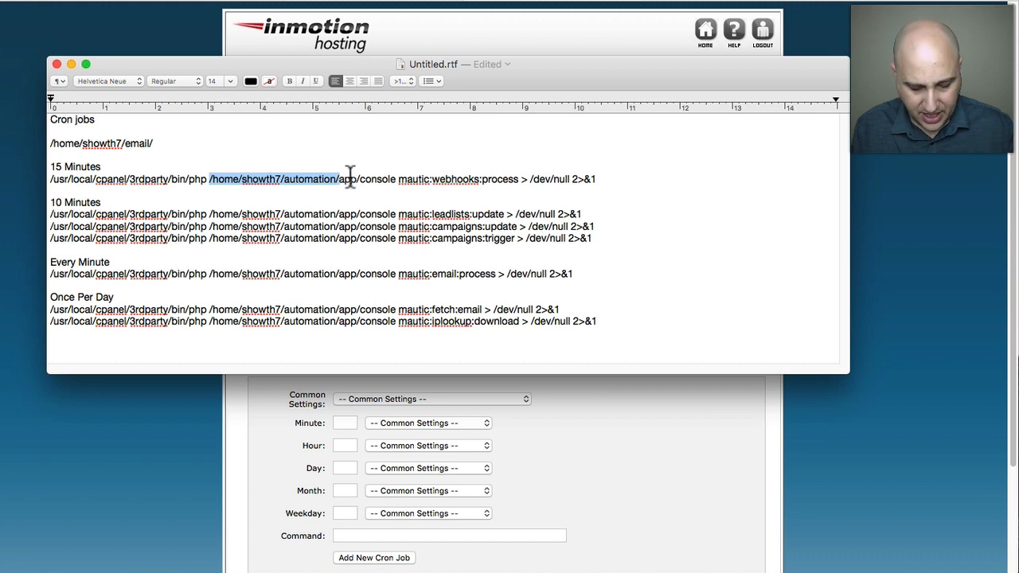
{"action": "key", "text": "super+v"}
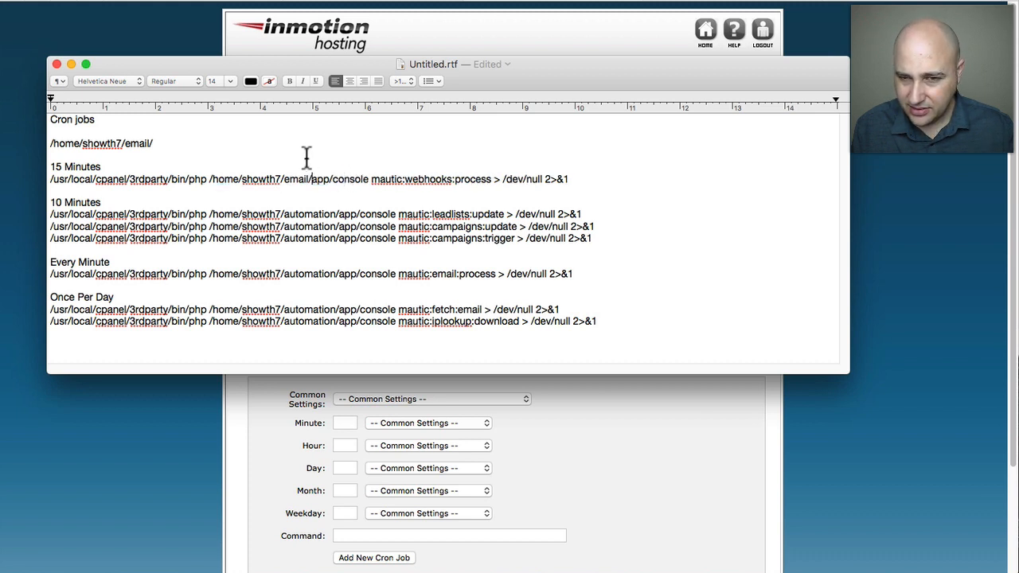
{"action": "left_click_drag", "start_coordinate": [210, 214], "coordinate": [337, 215]}
{"action": "key", "text": "super+v"}
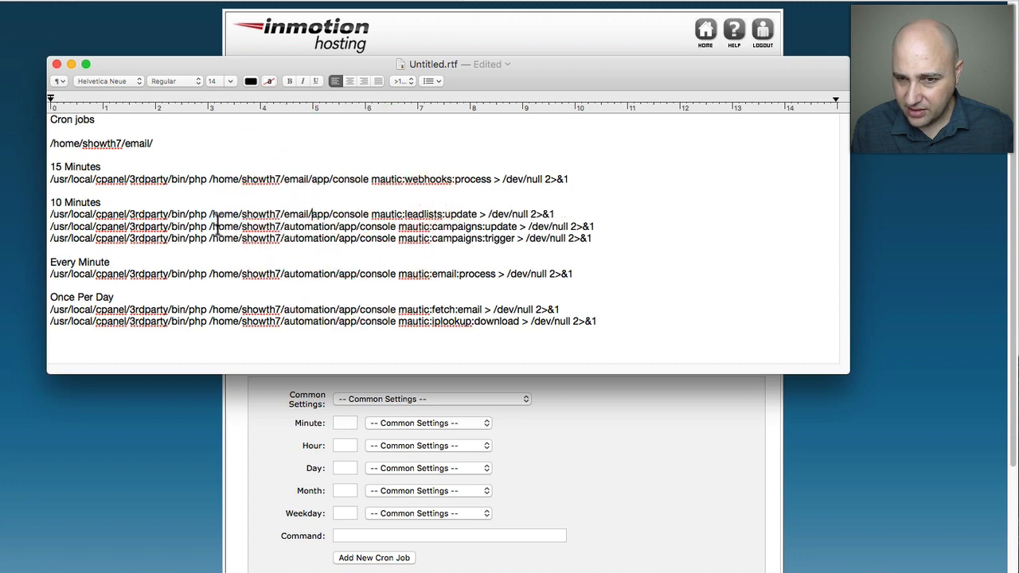
{"action": "left_click_drag", "start_coordinate": [210, 226], "coordinate": [342, 226]}
{"action": "key", "text": "super+v"}
{"action": "left_click_drag", "start_coordinate": [210, 238], "coordinate": [340, 231]}
{"action": "key", "text": "super+v"}
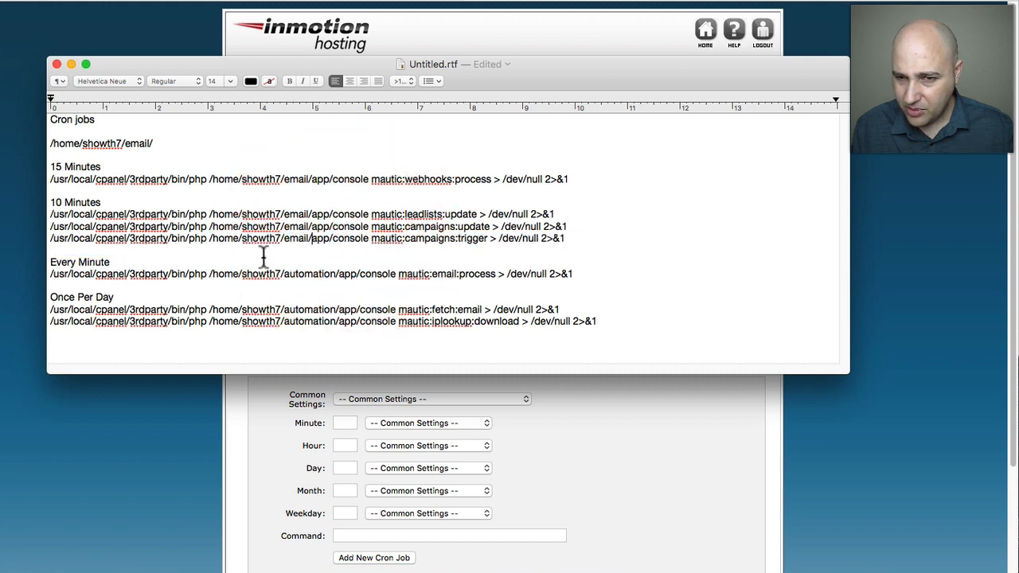
Replace the automation path in the Every Minute, fetch:email and iplookup commands
{"action": "left_click_drag", "start_coordinate": [209, 273], "coordinate": [337, 273]}
{"action": "key", "text": "super+v"}
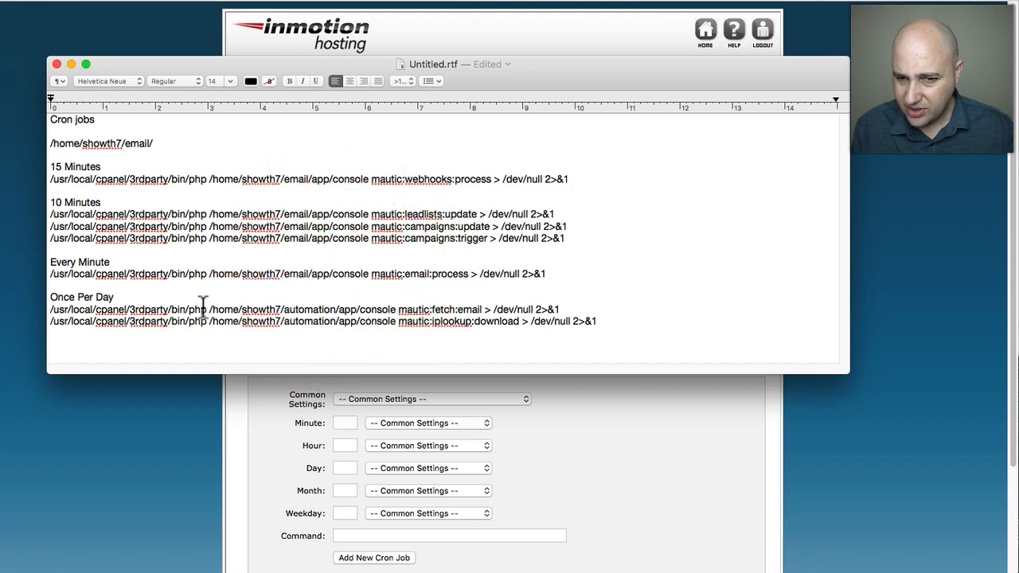
{"action": "left_click_drag", "start_coordinate": [209, 311], "coordinate": [340, 306]}
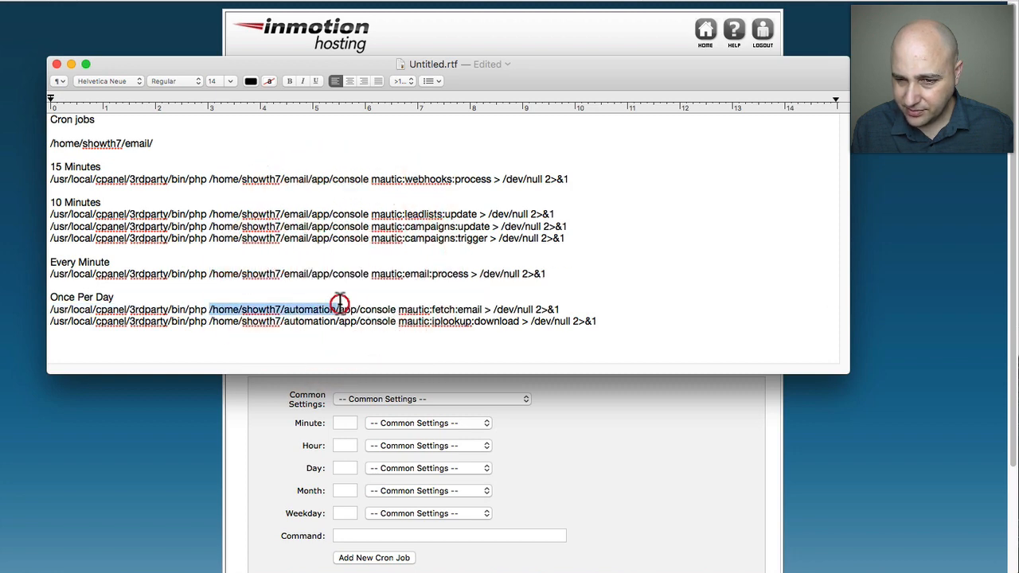
{"action": "key", "text": "super+v"}
{"action": "left_click_drag", "start_coordinate": [210, 320], "coordinate": [341, 320]}
{"action": "key", "text": "super+v"}
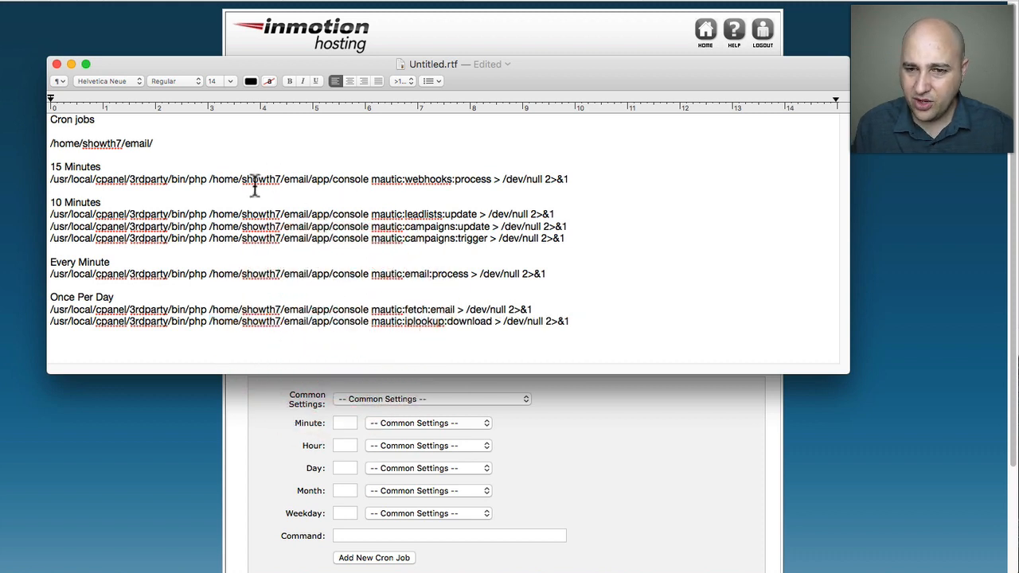
Open the home directory and then the email folder in File Manager, comparing with a command path
{"action": "left_click", "coordinate": [644, 44]}
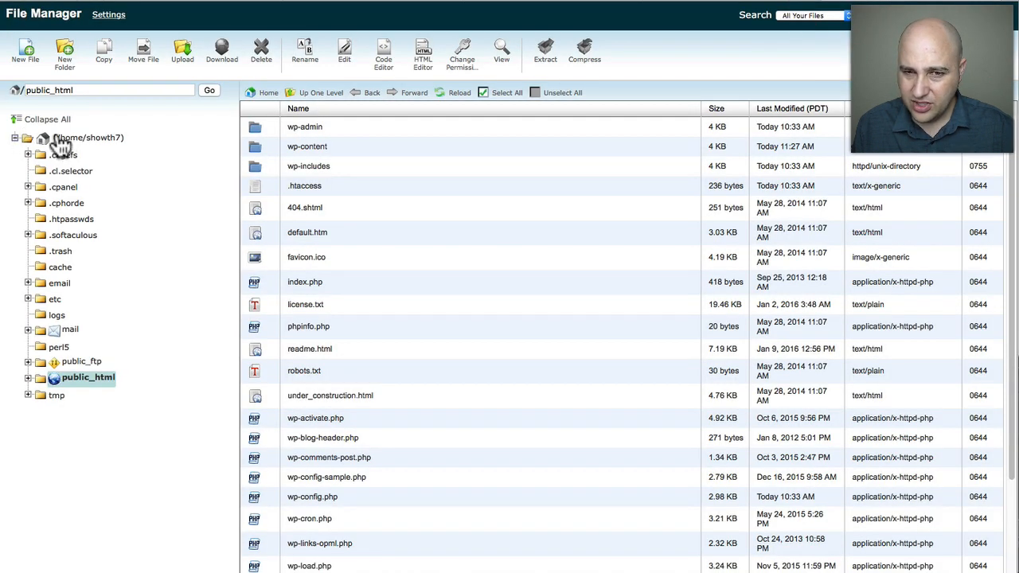
{"action": "left_click", "coordinate": [65, 138]}
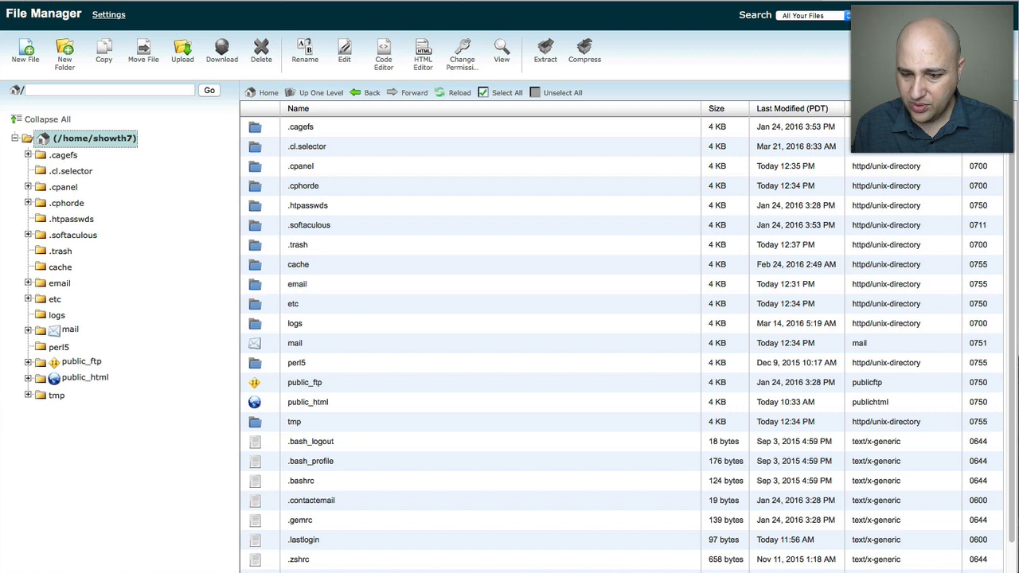
{"action": "key", "text": "super+Tab"}
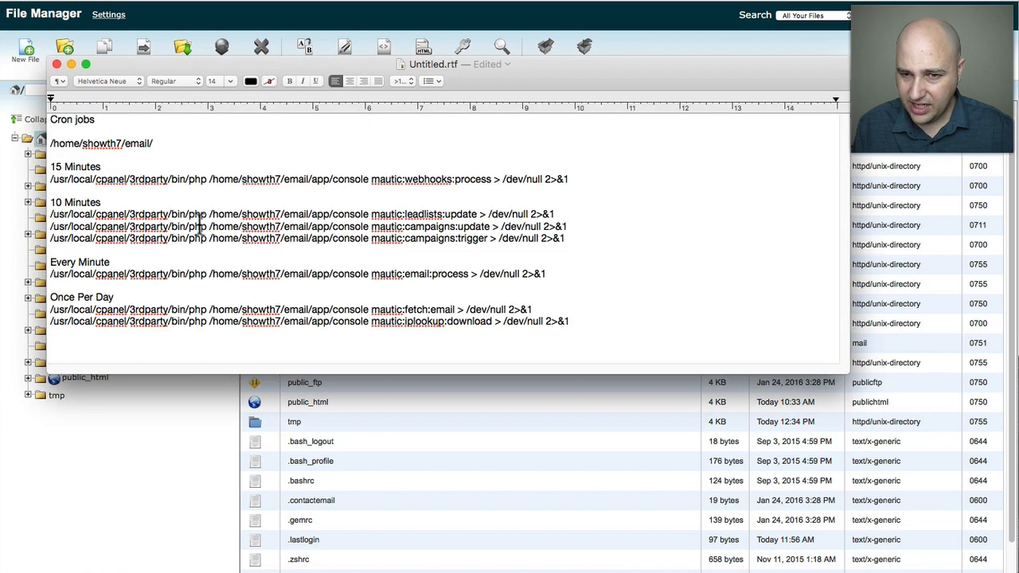
{"action": "left_click_drag", "start_coordinate": [208, 214], "coordinate": [285, 212]}
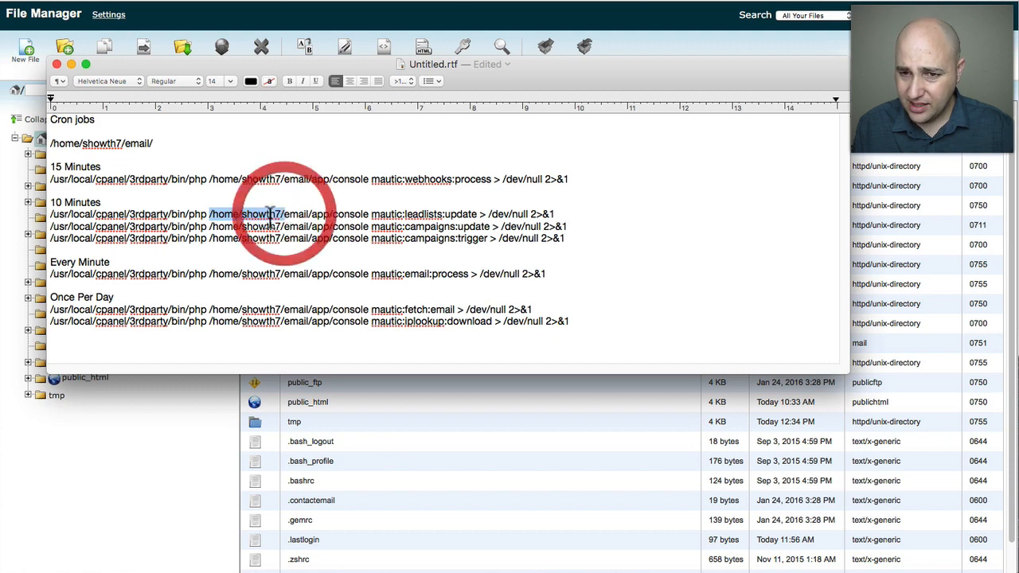
{"action": "left_click", "coordinate": [167, 488]}
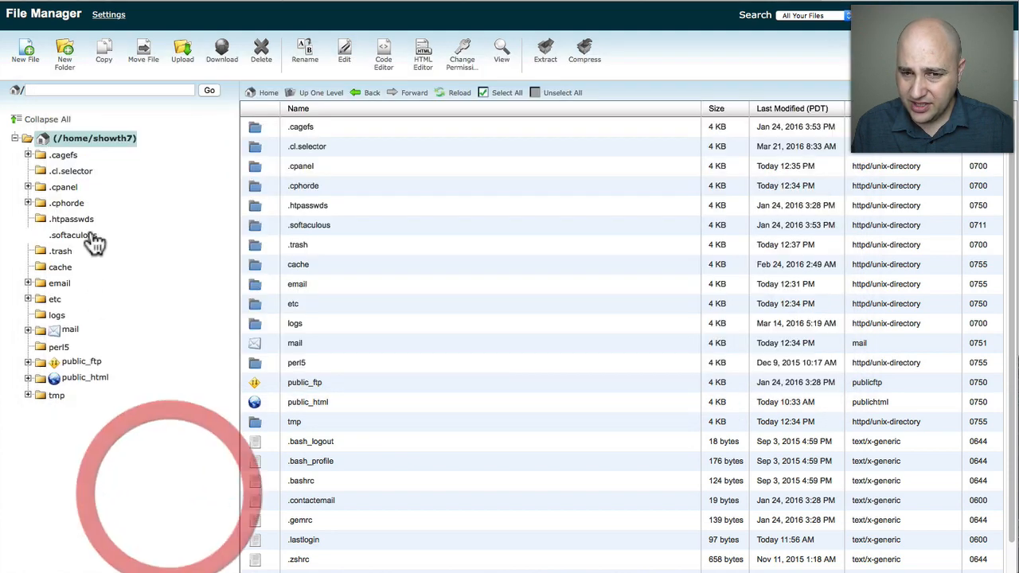
{"action": "left_click", "coordinate": [60, 284]}
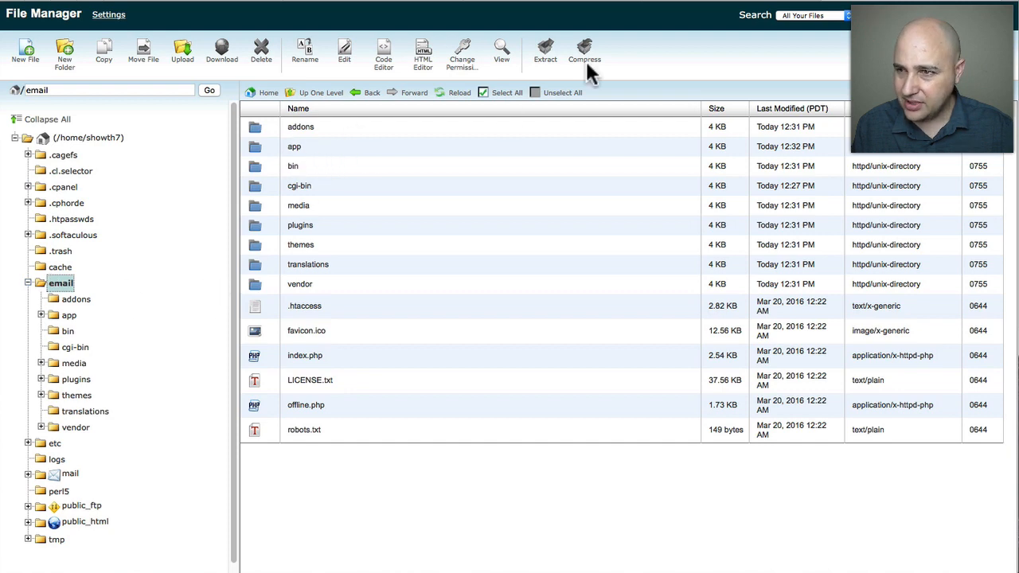
Highlight the email/app path in the 10 Minutes commands and compare it with the file listing
{"action": "key", "text": "super+Tab"}
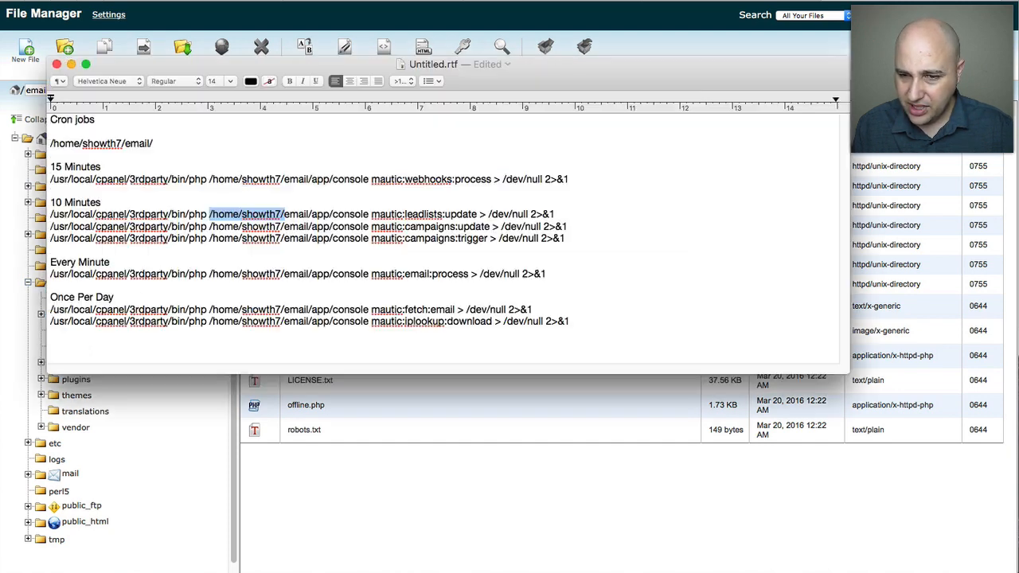
{"action": "left_click", "coordinate": [292, 212]}
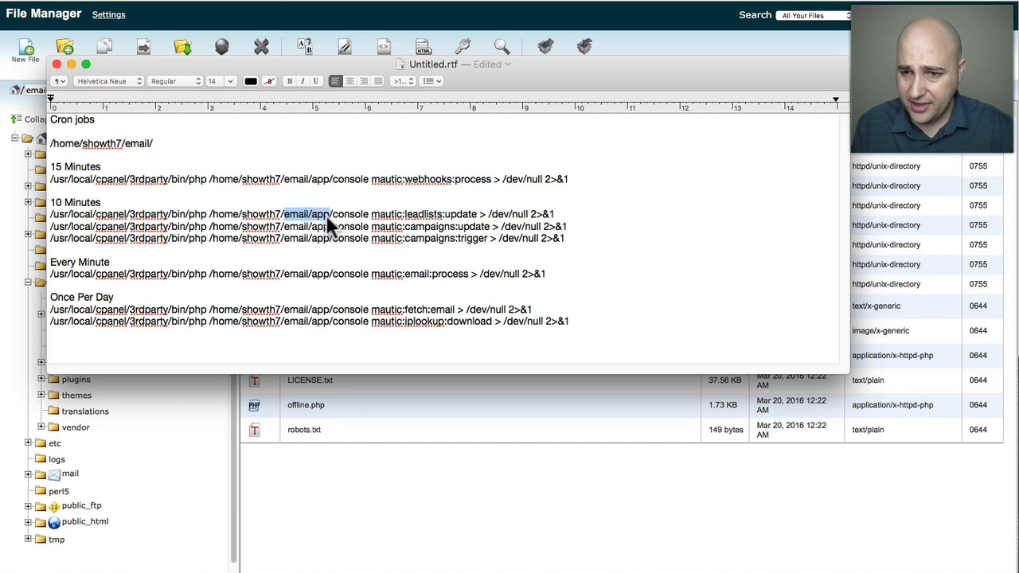
{"action": "left_click_drag", "start_coordinate": [326, 215], "coordinate": [330, 216]}
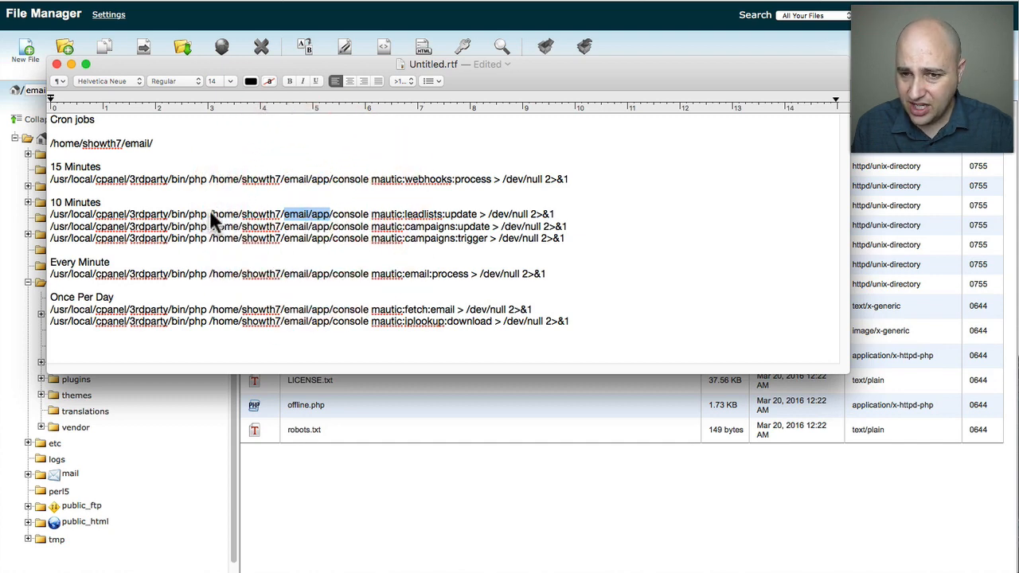
{"action": "left_click_drag", "start_coordinate": [211, 214], "coordinate": [478, 215]}
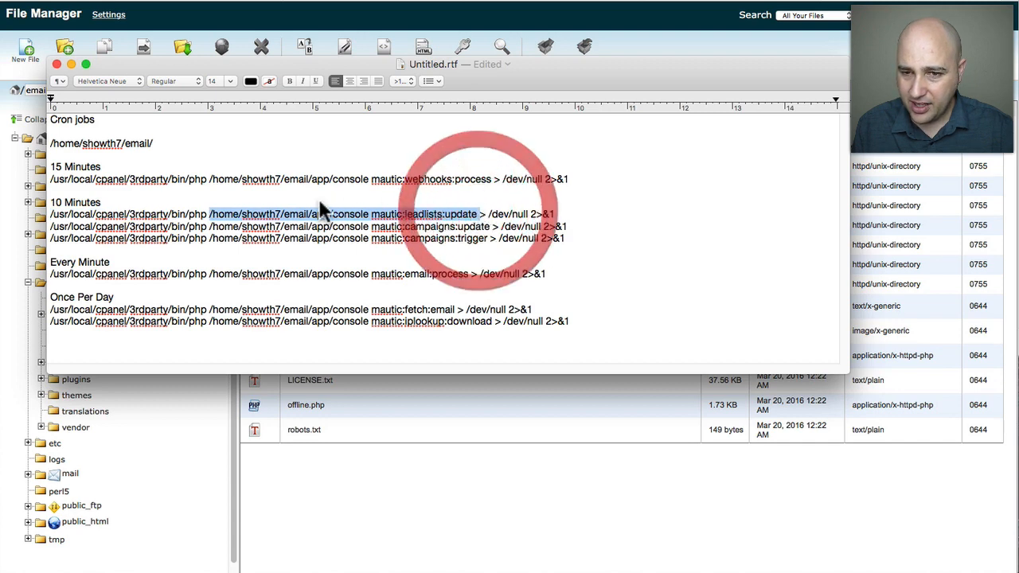
{"action": "left_click", "coordinate": [390, 554]}
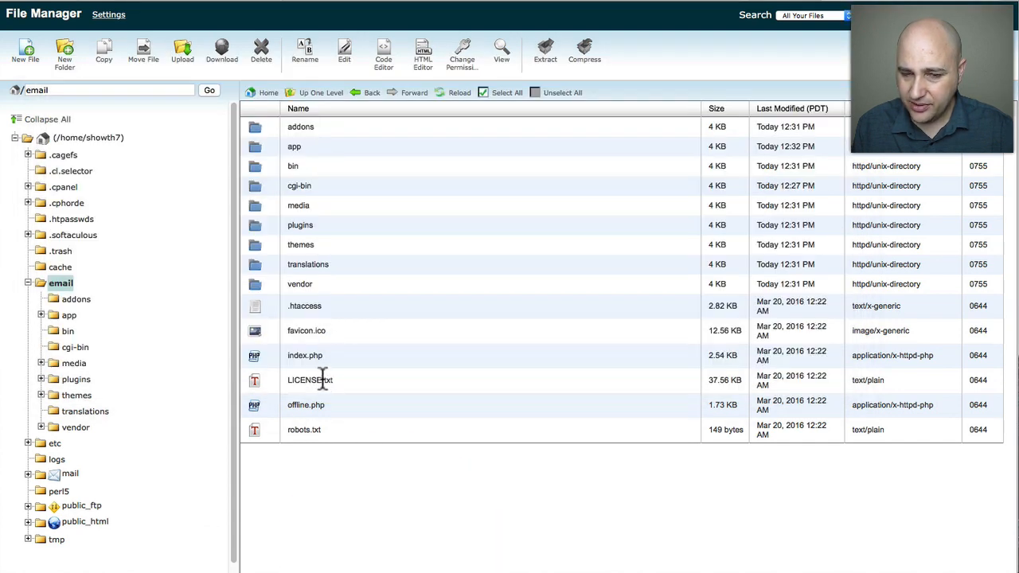
Return to the Cron Jobs page and select the webhooks:process command line in the notes
{"action": "left_click", "coordinate": [580, 4]}
{"action": "scroll", "coordinate": [227, 210], "scroll_direction": "down", "scroll_amount": 3}
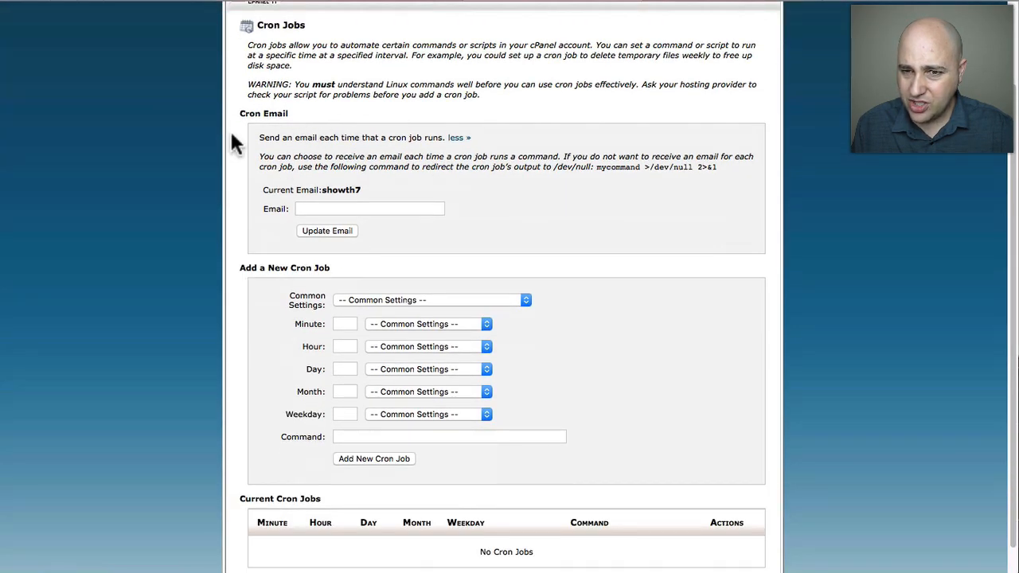
{"action": "scroll", "coordinate": [247, 152], "scroll_direction": "down", "scroll_amount": 1}
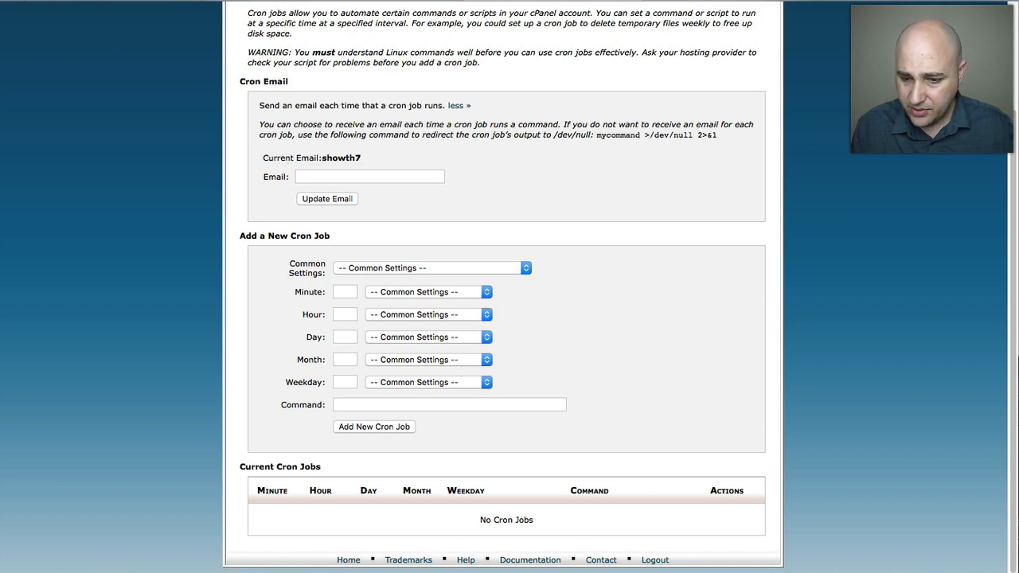
{"action": "key", "text": "super+Tab"}
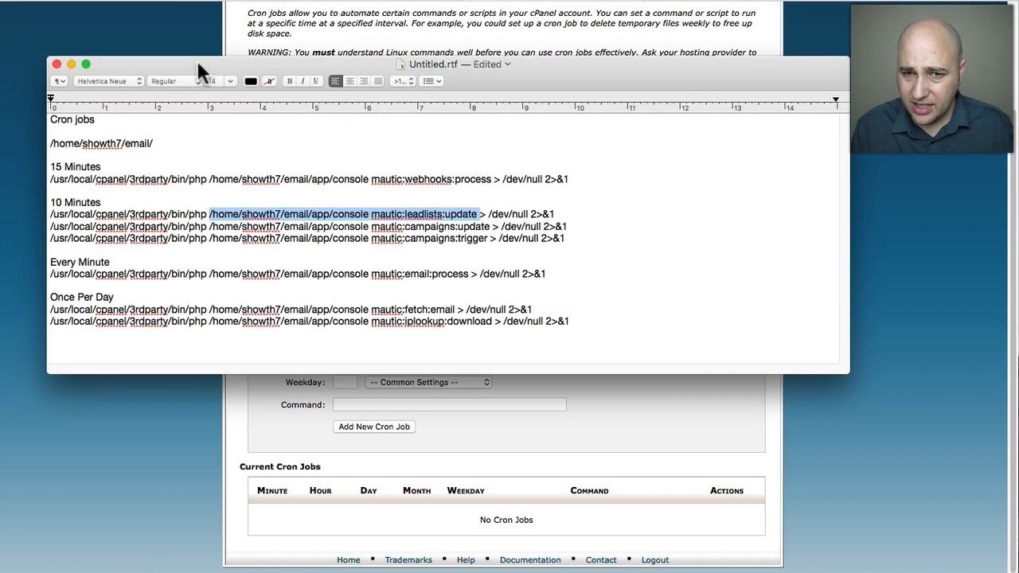
{"action": "left_click_drag", "start_coordinate": [199, 70], "coordinate": [144, 70]}
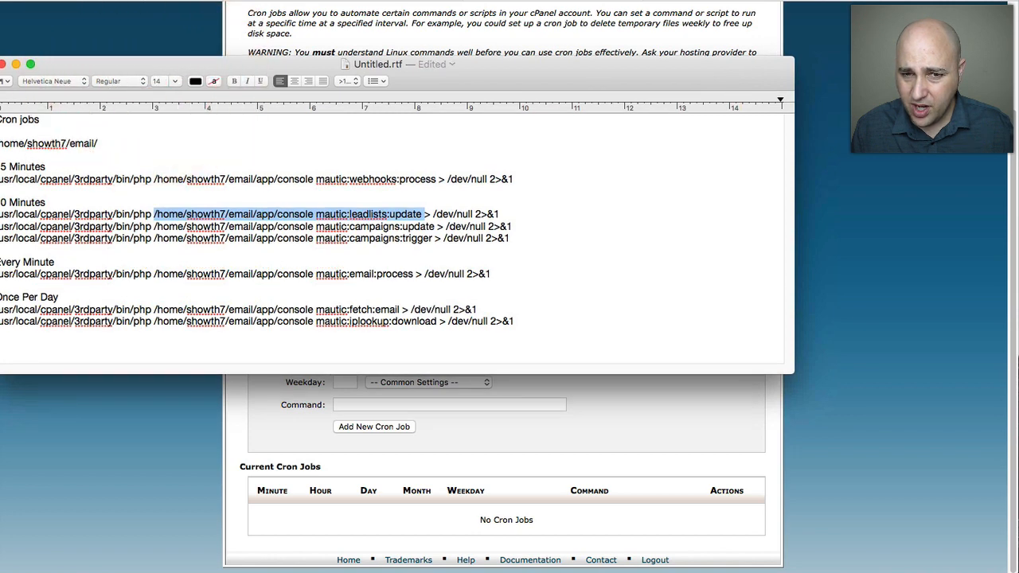
{"action": "left_click_drag", "start_coordinate": [1, 179], "coordinate": [519, 177]}
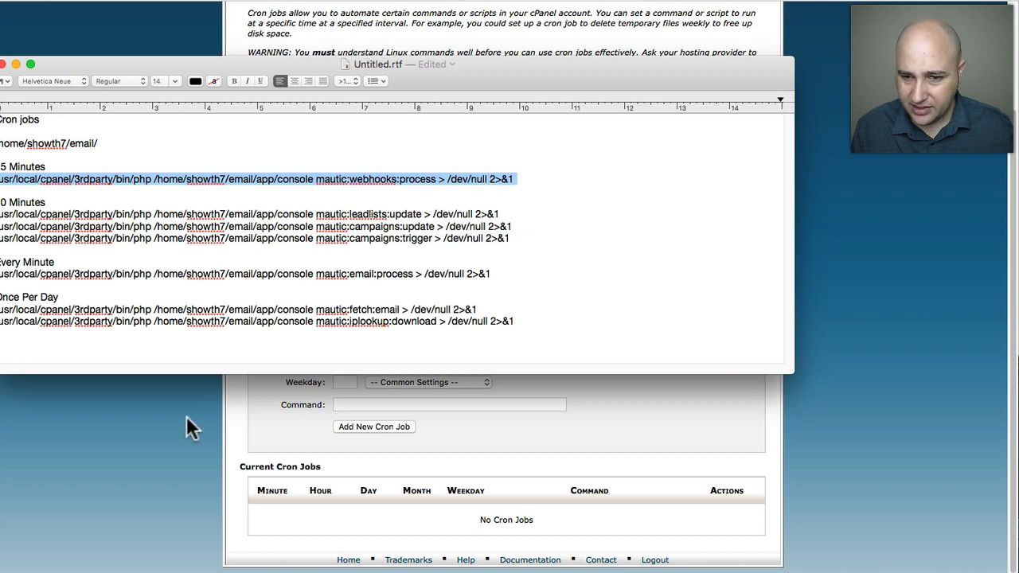
{"action": "left_click", "coordinate": [247, 385]}
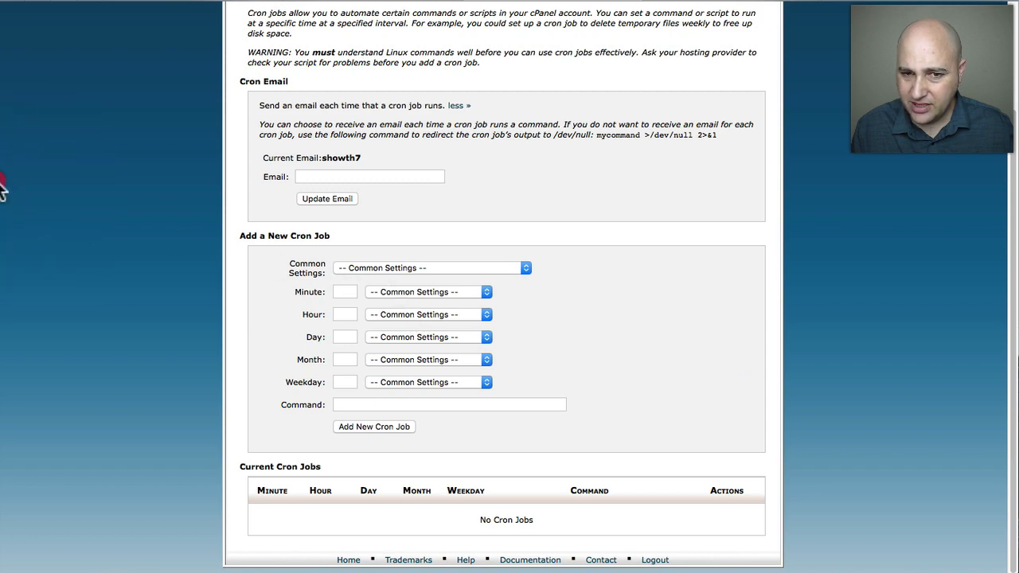
Add a */15 minute cron job running the pasted webhooks:process command
{"action": "left_click", "coordinate": [7, 182]}
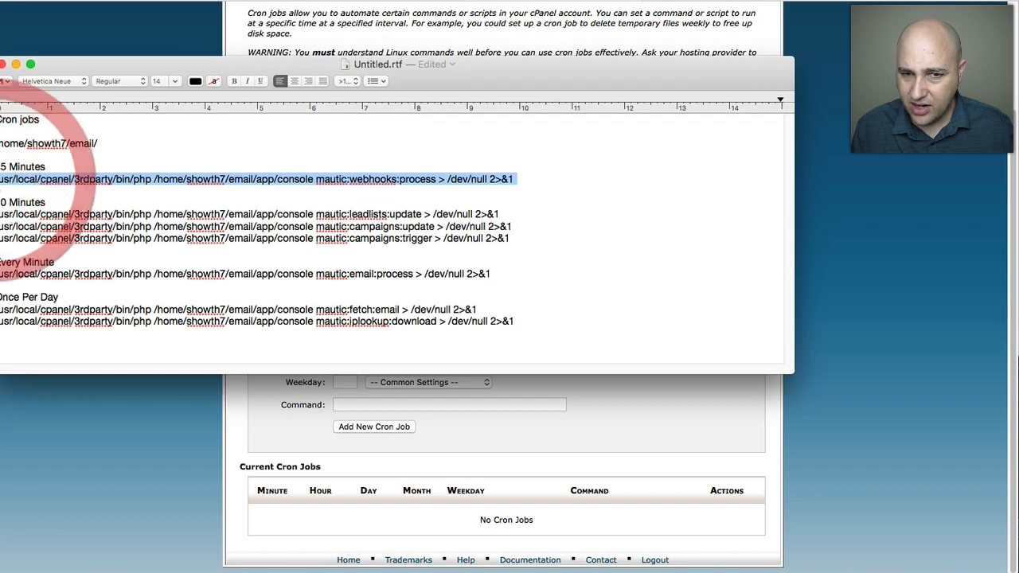
{"action": "left_click", "coordinate": [125, 424]}
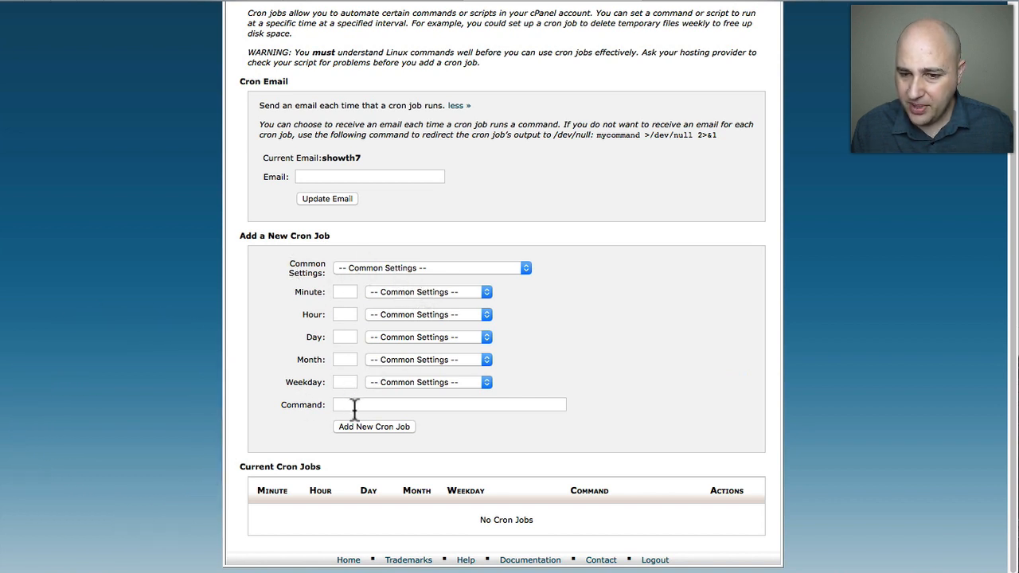
{"action": "left_click", "coordinate": [363, 267]}
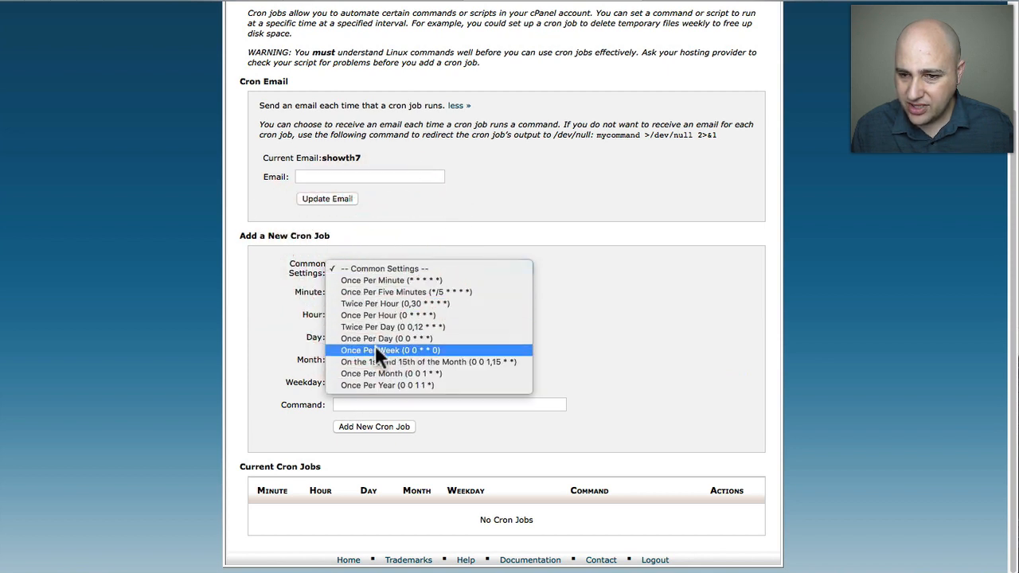
{"action": "left_click", "coordinate": [378, 291]}
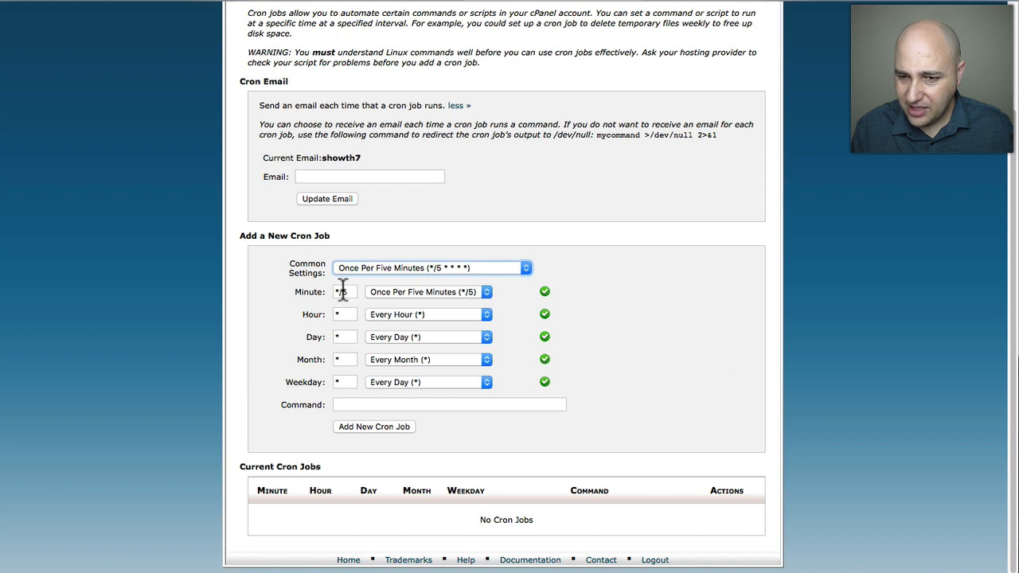
{"action": "left_click", "coordinate": [341, 292]}
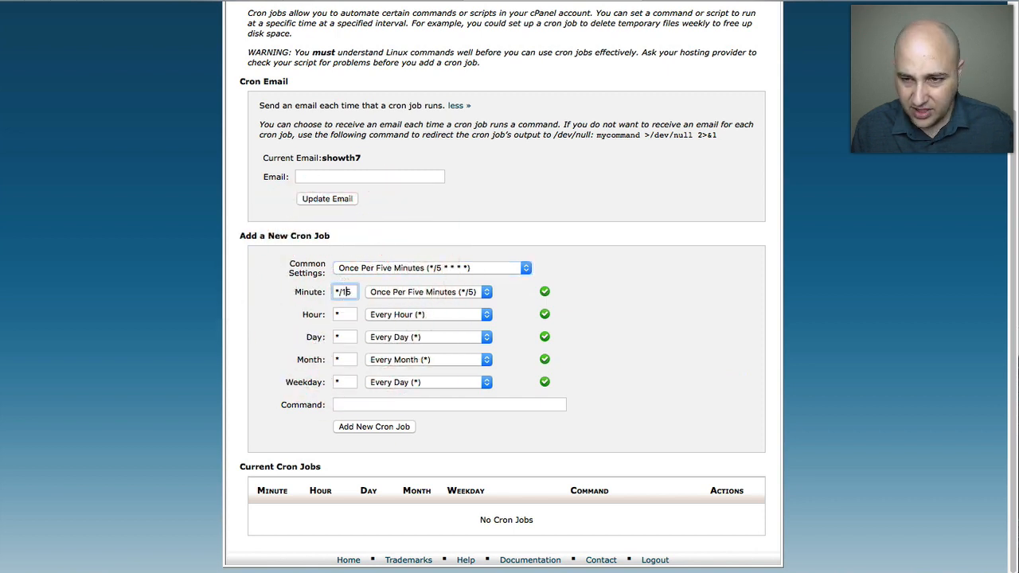
{"action": "left_click", "coordinate": [344, 291]}
{"action": "type", "text": "1"}
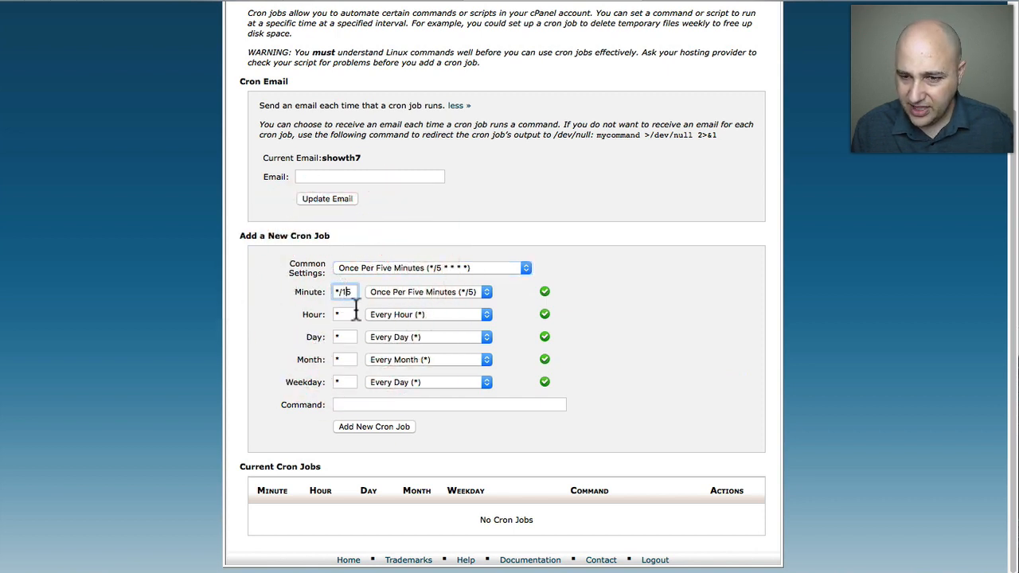
{"action": "left_click", "coordinate": [357, 404]}
{"action": "key", "text": "super+v"}
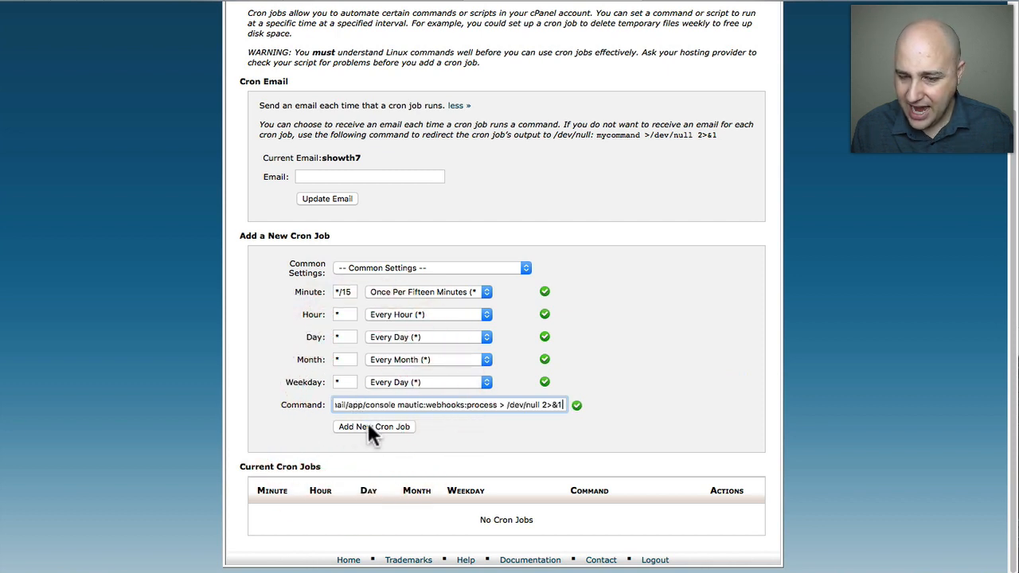
{"action": "left_click", "coordinate": [367, 424]}
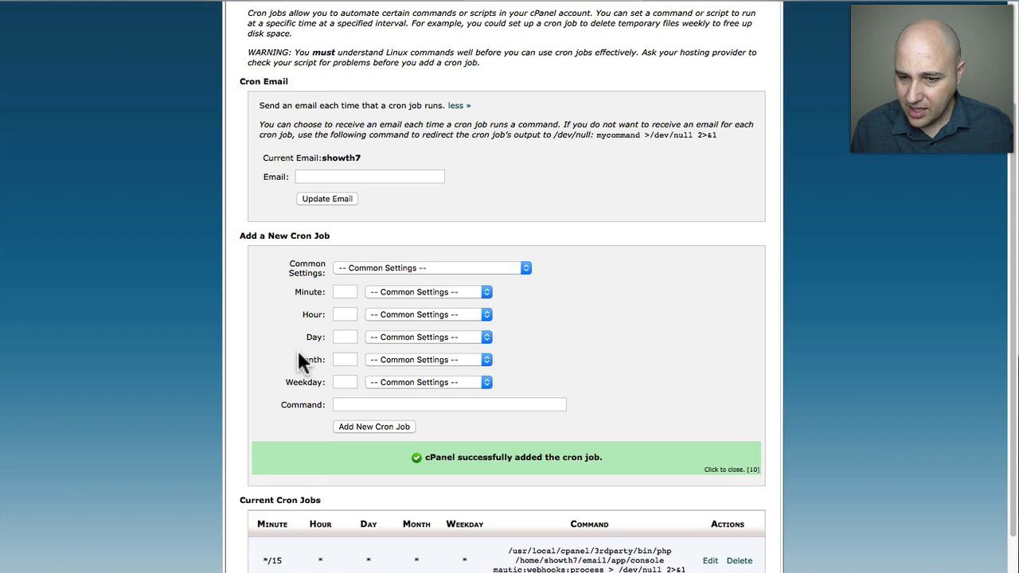
Add a */10 minute cron job running the leadlists:update command
{"action": "scroll", "coordinate": [278, 453], "scroll_direction": "down", "scroll_amount": 2}
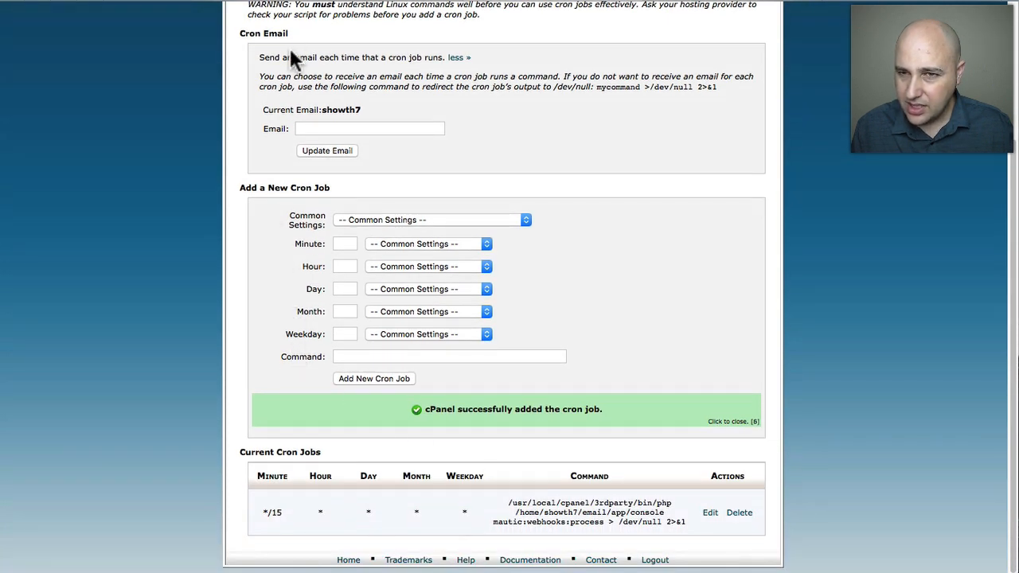
{"action": "left_click", "coordinate": [2, 156]}
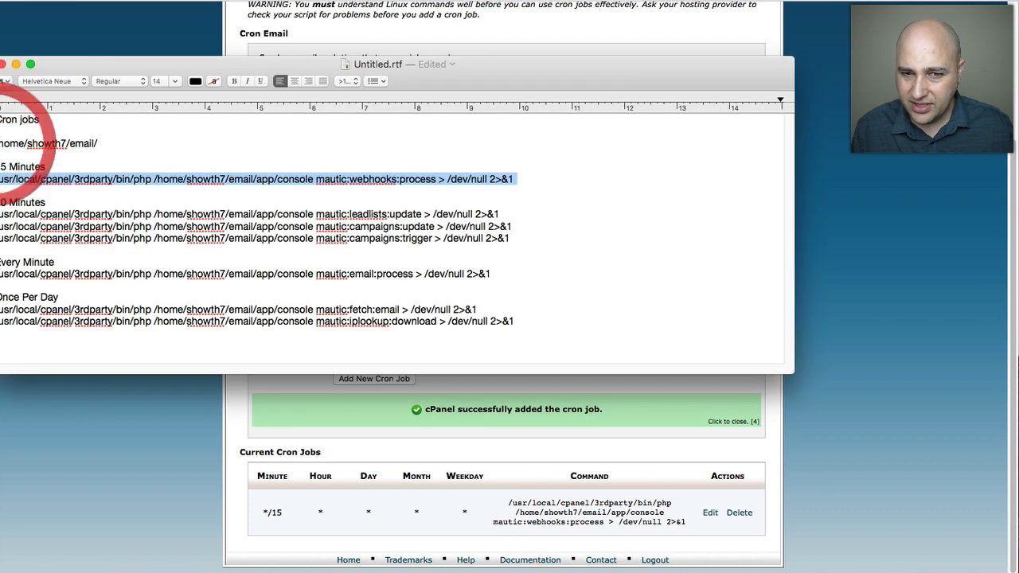
{"action": "left_click_drag", "start_coordinate": [500, 215], "coordinate": [2, 215]}
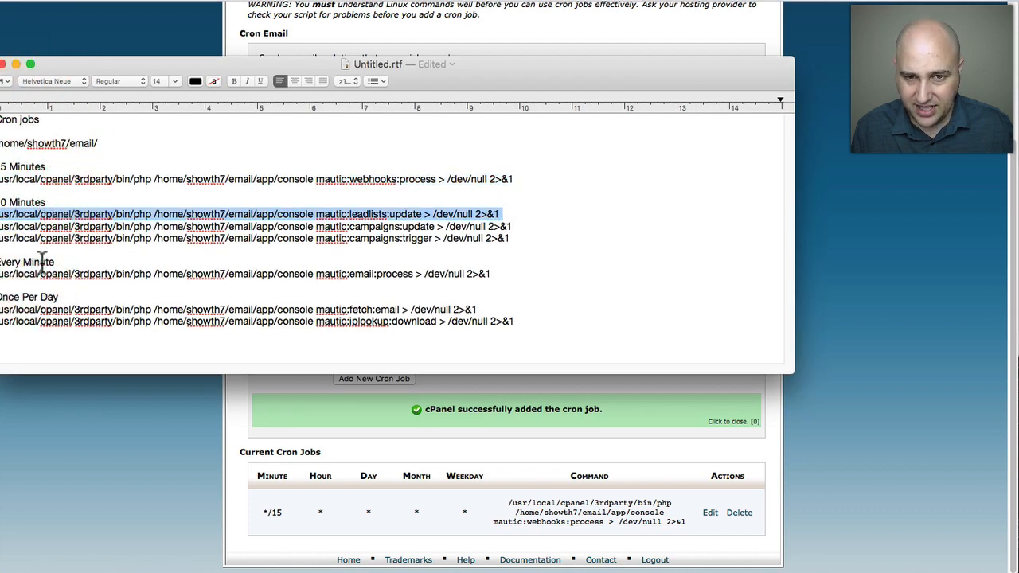
{"action": "left_click", "coordinate": [110, 415]}
{"action": "left_click", "coordinate": [376, 253]}
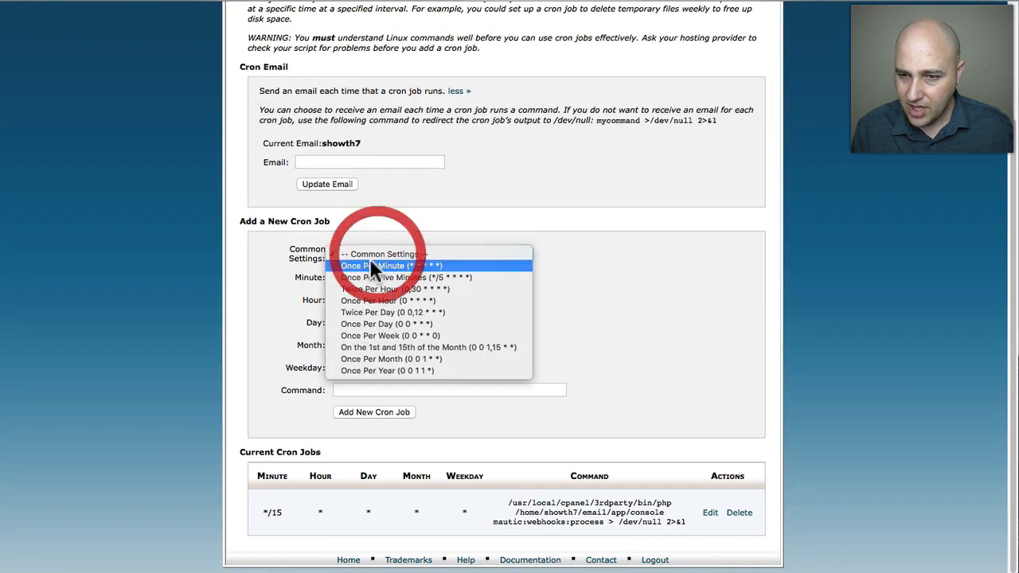
{"action": "left_click", "coordinate": [342, 276]}
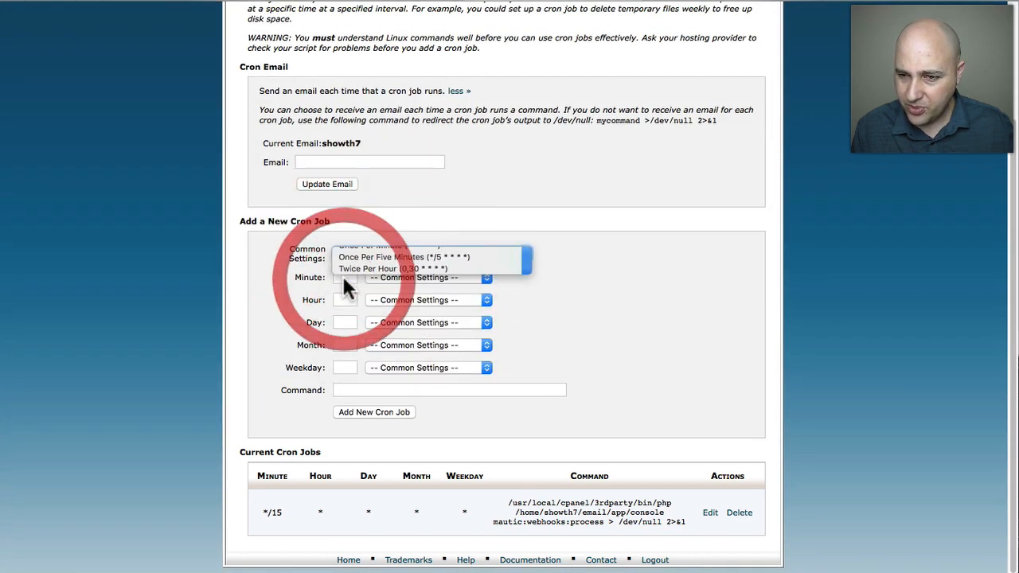
{"action": "left_click", "coordinate": [347, 277]}
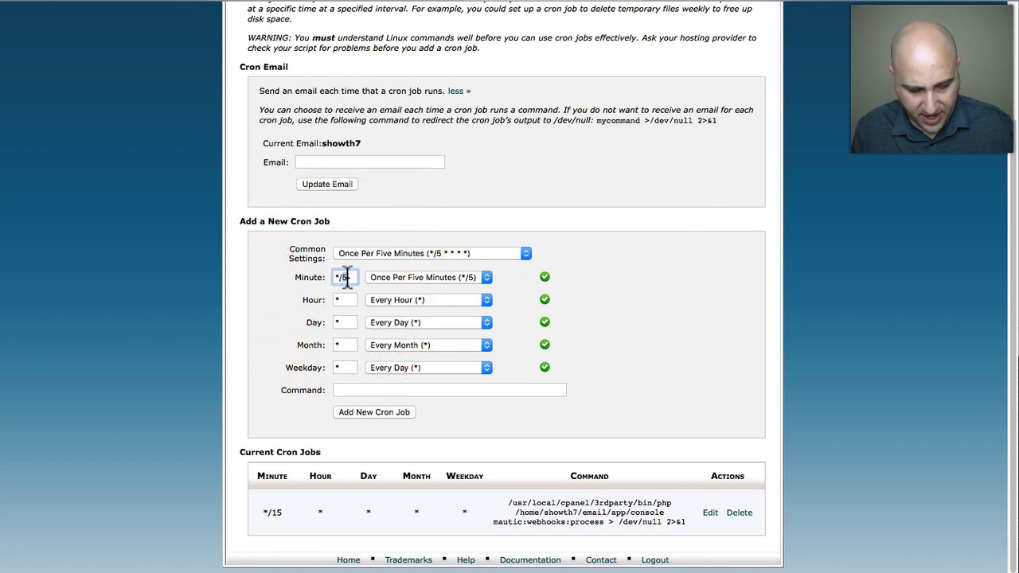
{"action": "left_click", "coordinate": [368, 389]}
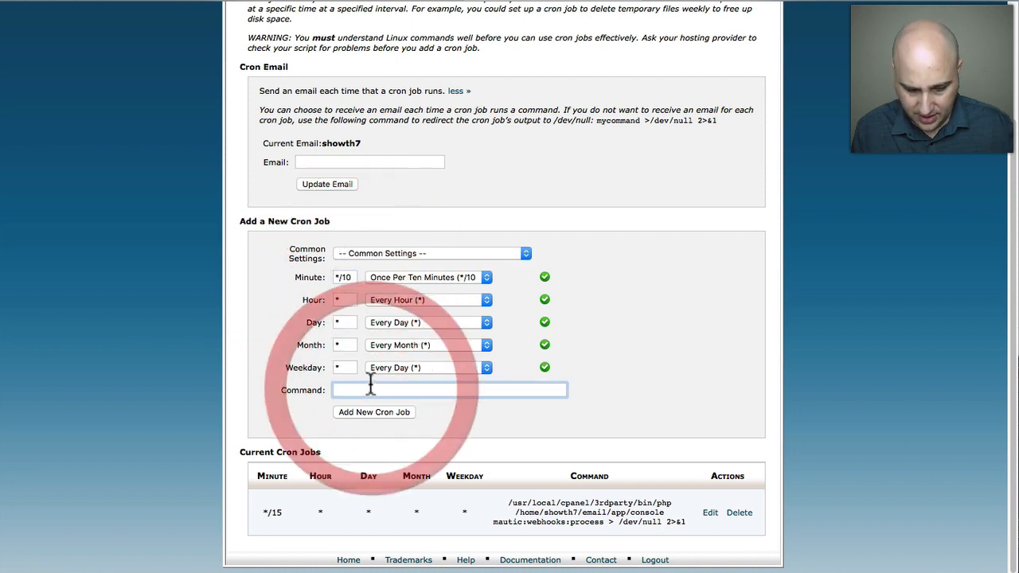
{"action": "type", "text": "/usr/local/cpanel/3rdparty/bin/php /home/showth7/email/app/console mautic:leadlists:update > /dev/null 2>&1"}
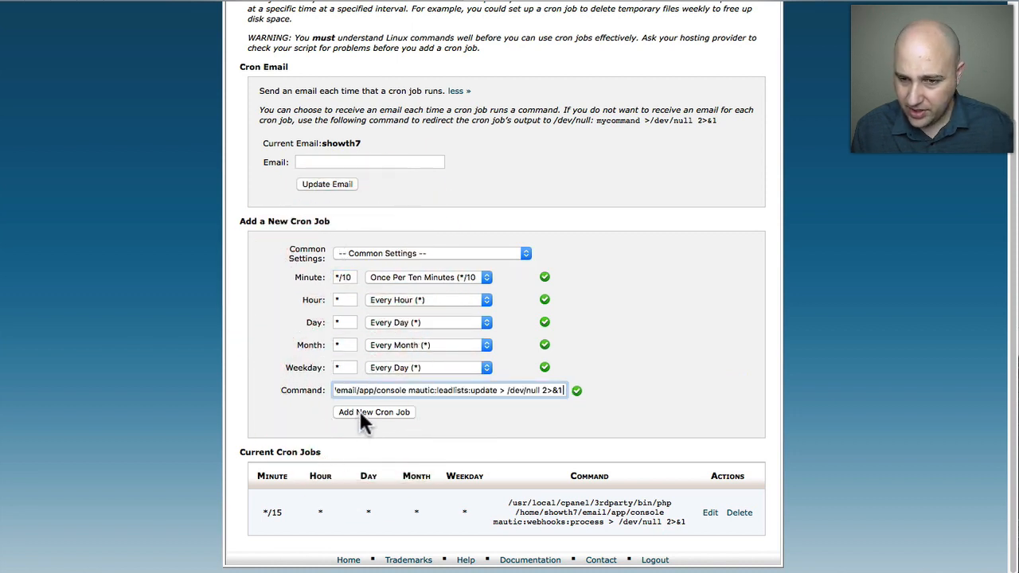
{"action": "left_click", "coordinate": [360, 411]}
Add a */10 minute cron job running the campaigns:update command
{"action": "left_click", "coordinate": [1, 175]}
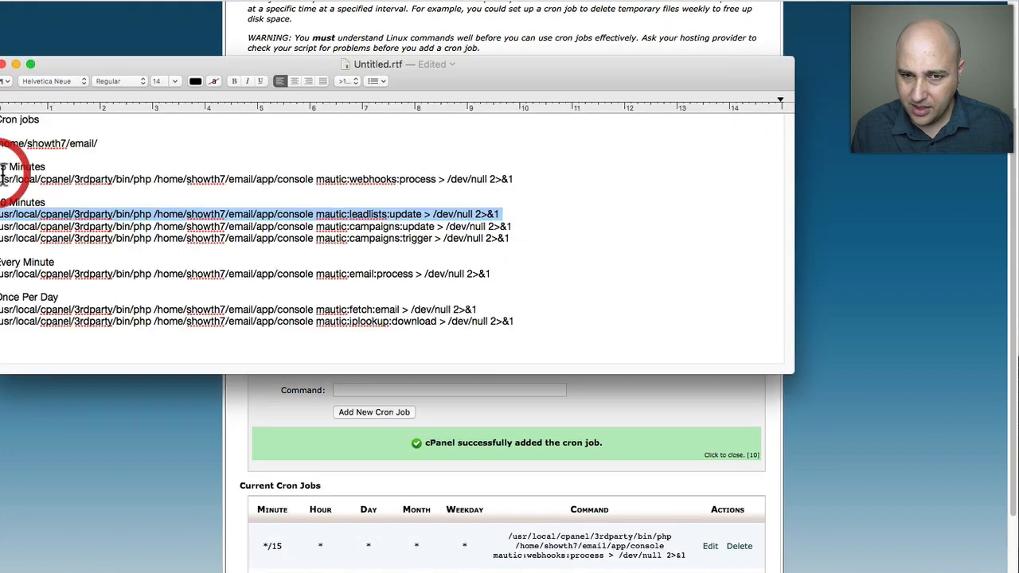
{"action": "left_click_drag", "start_coordinate": [1, 227], "coordinate": [513, 227]}
{"action": "key", "text": "super+c"}
{"action": "left_click", "coordinate": [195, 440]}
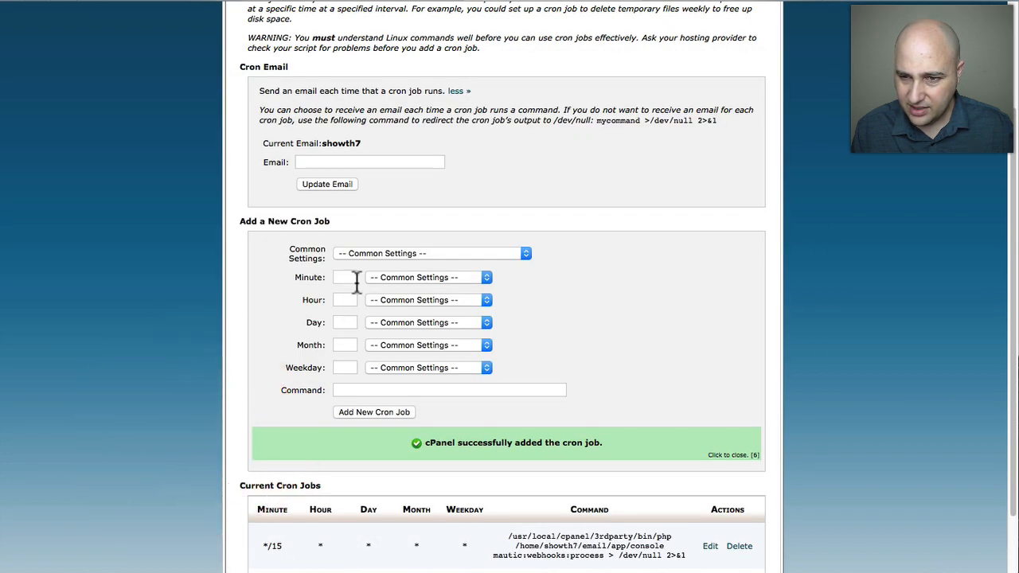
{"action": "left_click", "coordinate": [383, 253]}
{"action": "left_click", "coordinate": [379, 275]}
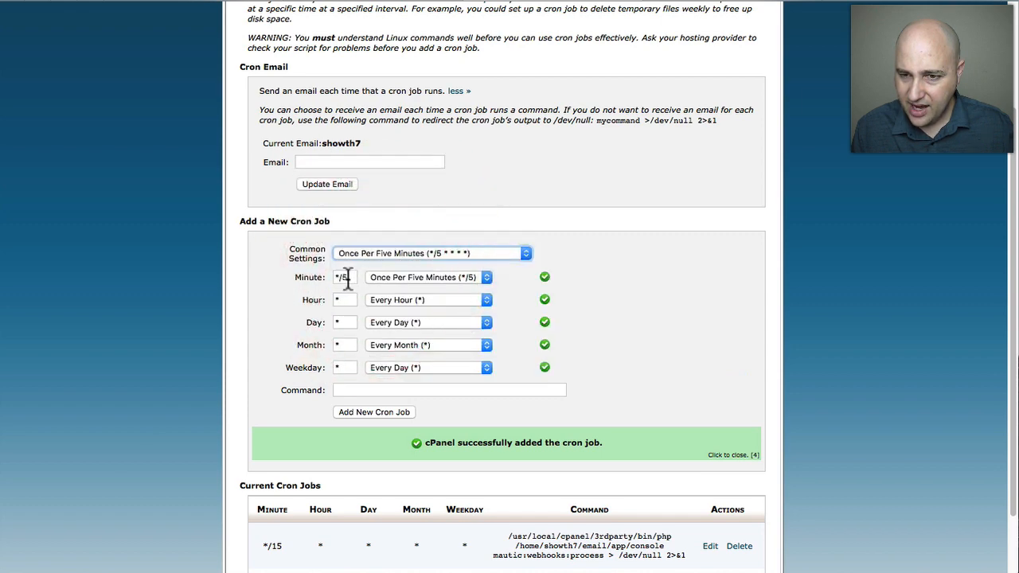
{"action": "left_click", "coordinate": [342, 277]}
{"action": "key", "text": "BackSpace"}
{"action": "type", "text": "1"}
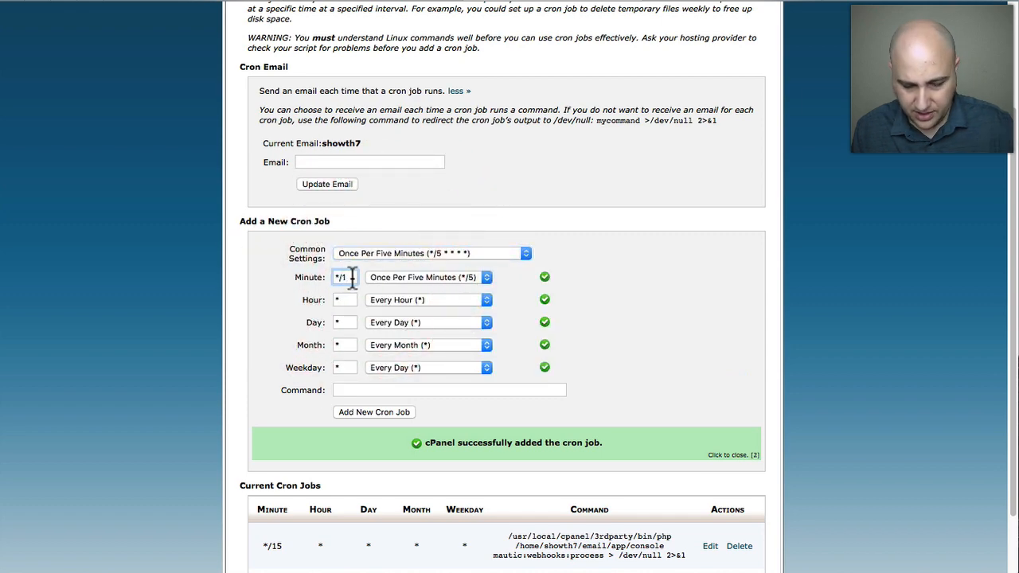
{"action": "type", "text": "0"}
{"action": "left_click", "coordinate": [390, 389]}
{"action": "key", "text": "super+v"}
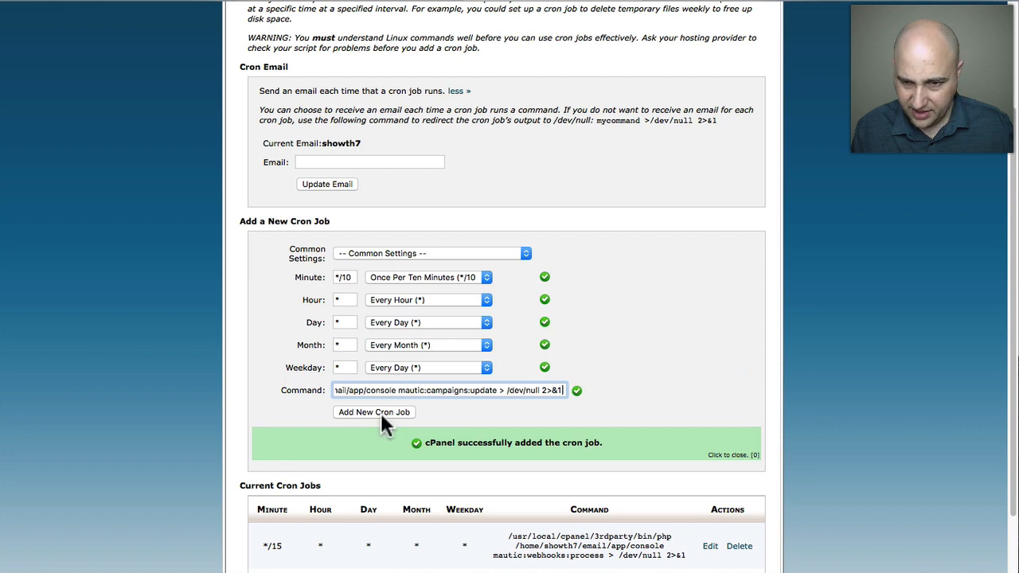
{"action": "left_click", "coordinate": [381, 413]}
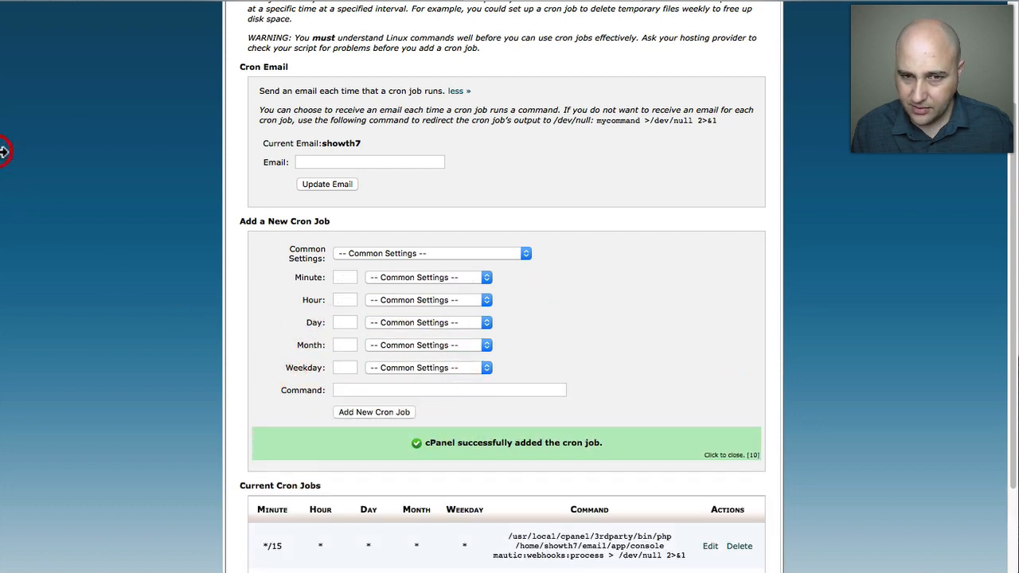
Add a 10-minute cron job running the campaigns:trigger command
{"action": "left_click", "coordinate": [4, 151]}
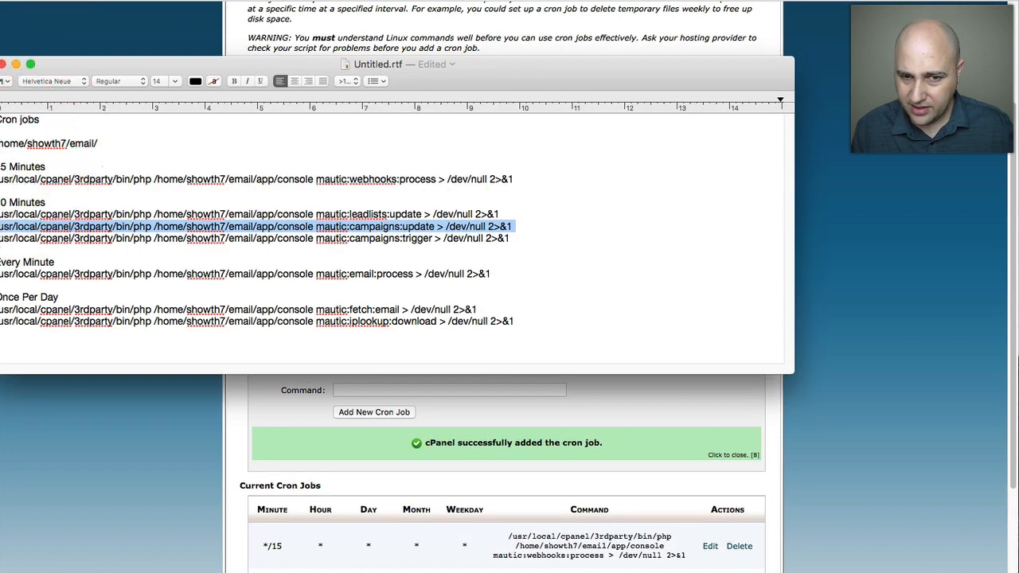
{"action": "left_click_drag", "start_coordinate": [2, 238], "coordinate": [510, 238]}
{"action": "key", "text": "super+c"}
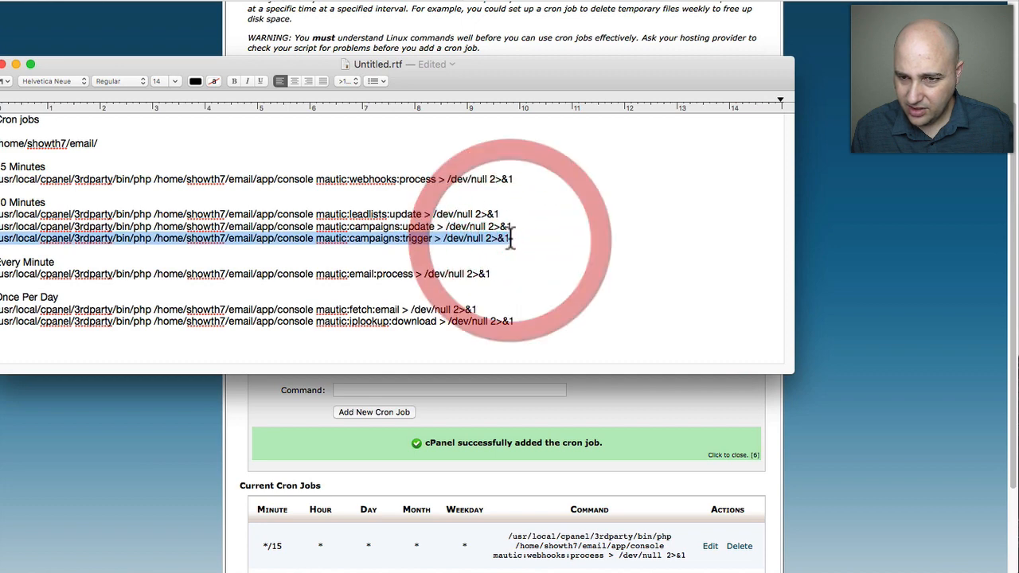
{"action": "left_click", "coordinate": [153, 441]}
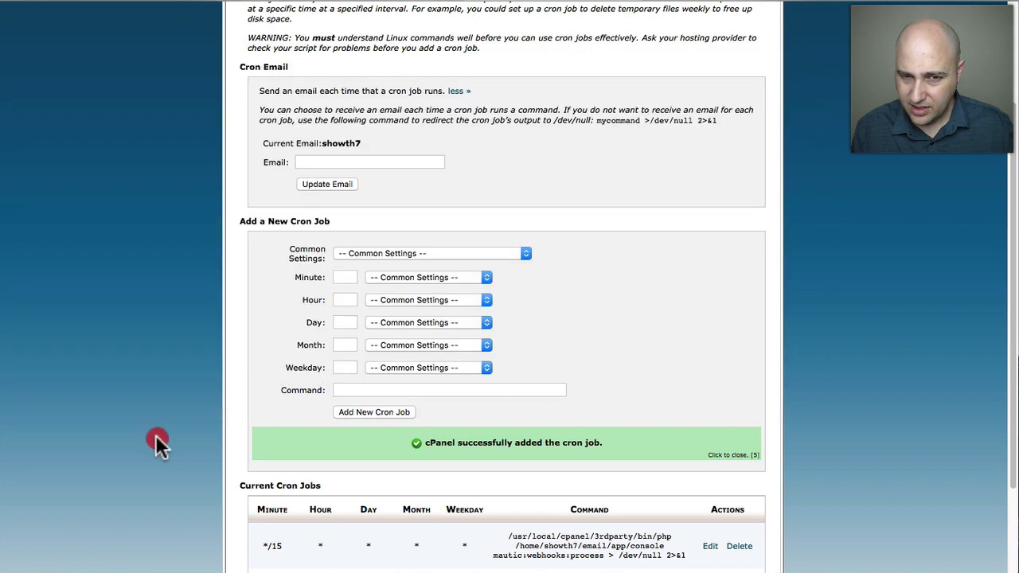
{"action": "left_click", "coordinate": [381, 253]}
{"action": "left_click", "coordinate": [347, 276]}
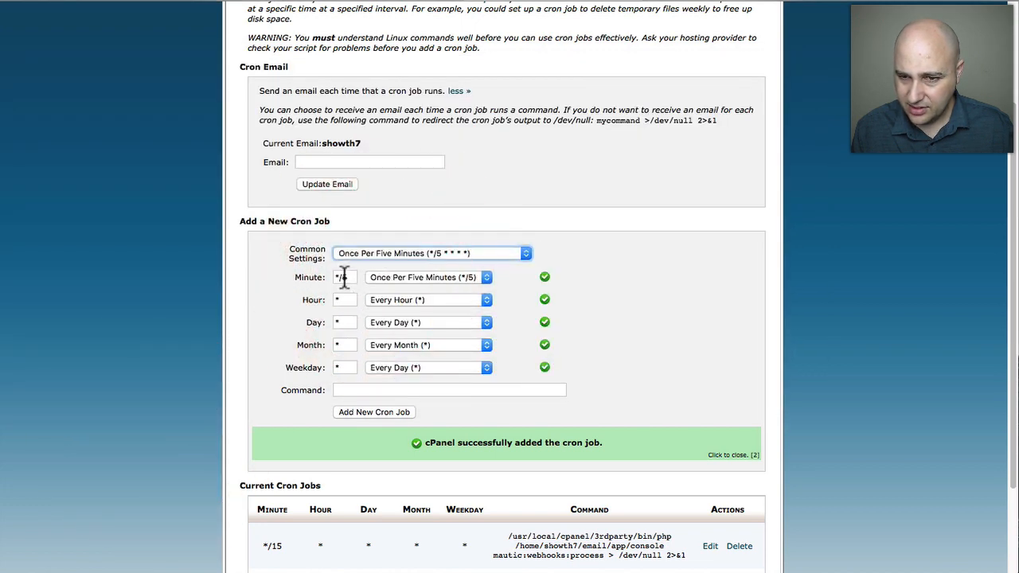
{"action": "left_click", "coordinate": [344, 277]}
{"action": "key", "text": "BackSpace"}
{"action": "type", "text": "10"}
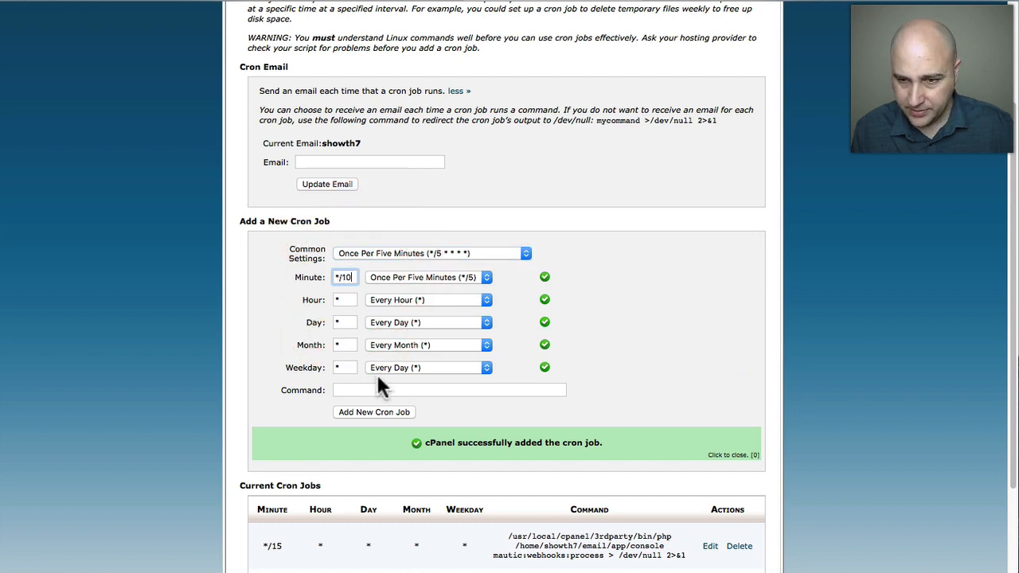
{"action": "left_click", "coordinate": [382, 390]}
{"action": "key", "text": "super+v"}
{"action": "left_click", "coordinate": [366, 414]}
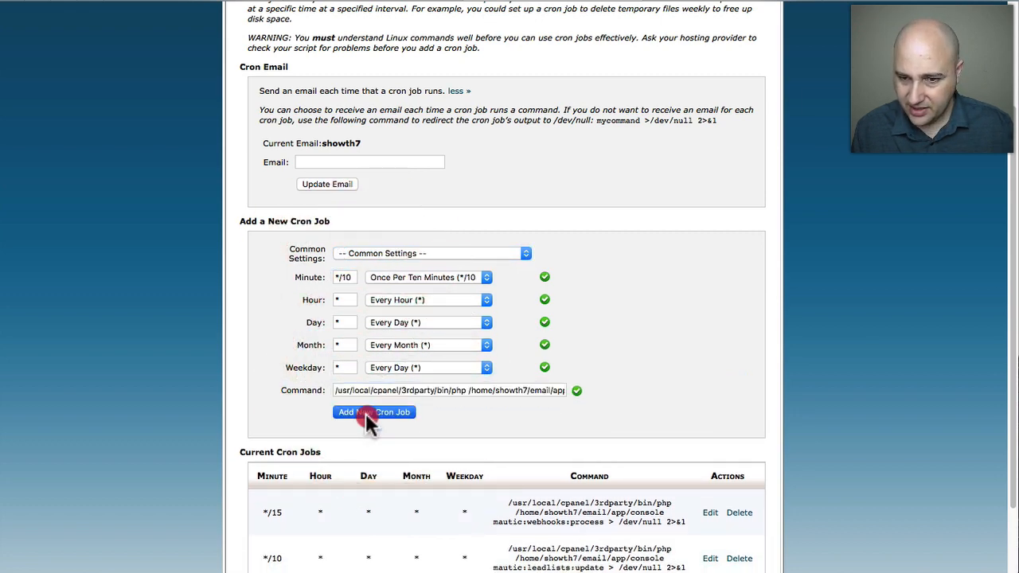
{"action": "left_click", "coordinate": [0, 160]}
Add a Once Per Minute cron job running the email:process command copied from the notes
{"action": "left_click_drag", "start_coordinate": [0, 167], "coordinate": [3, 244]}
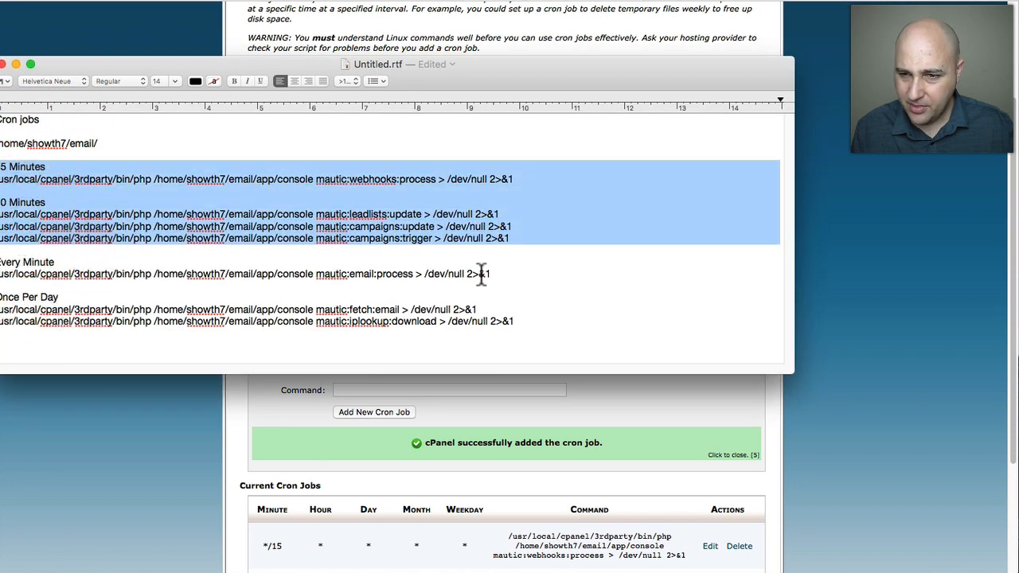
{"action": "left_click_drag", "start_coordinate": [483, 274], "coordinate": [0, 274]}
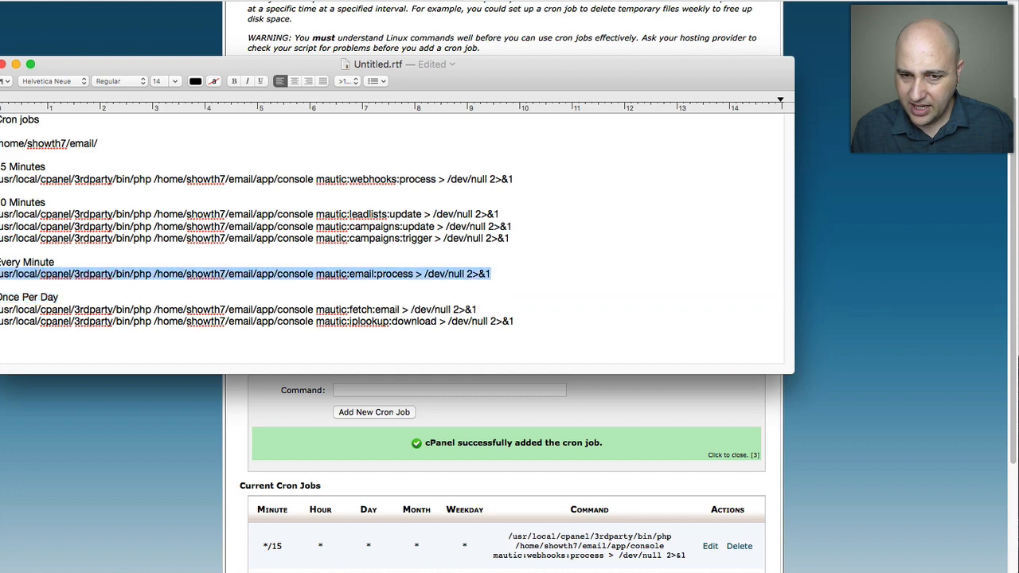
{"action": "left_click", "coordinate": [118, 440]}
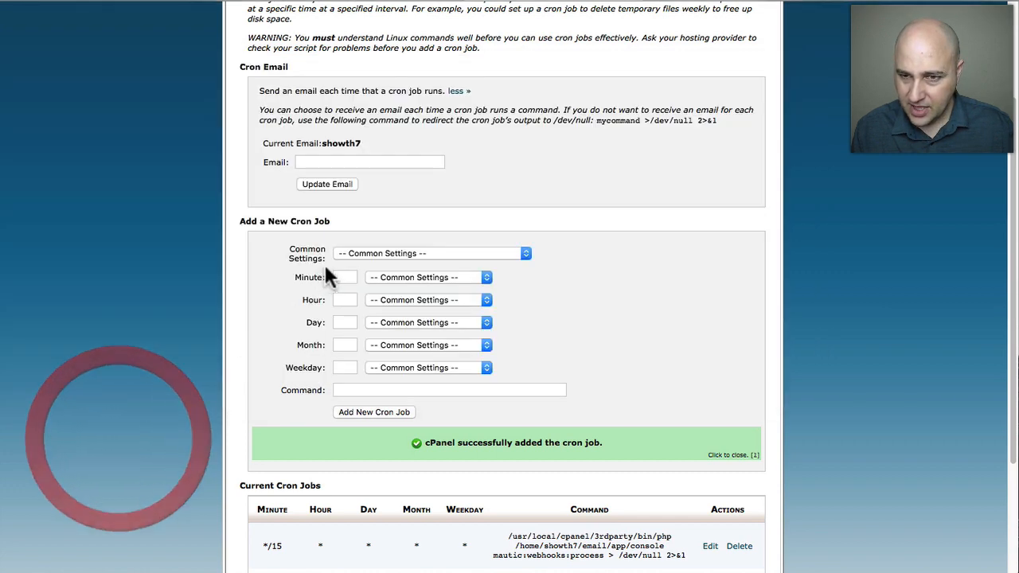
{"action": "left_click", "coordinate": [351, 253]}
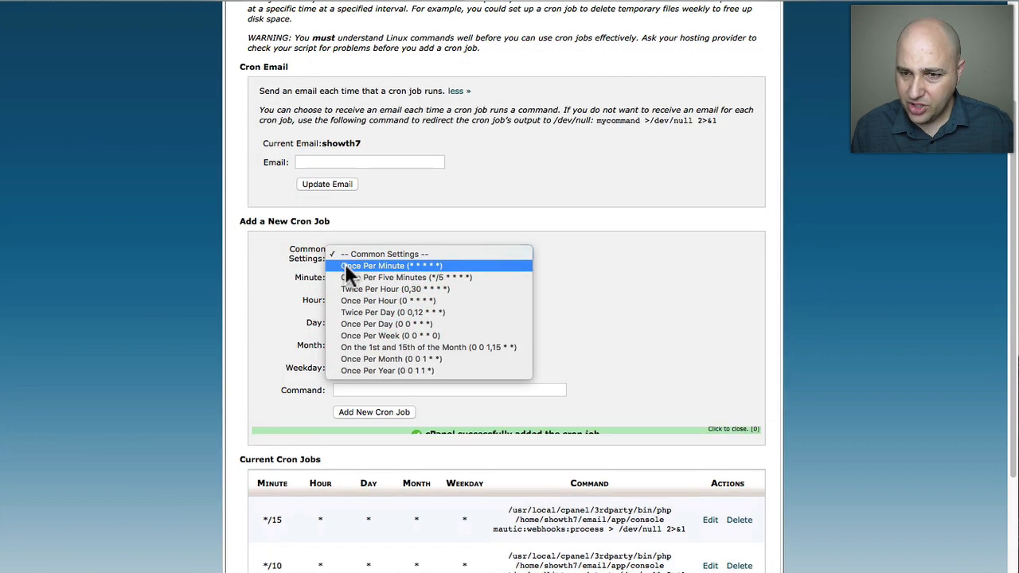
{"action": "left_click", "coordinate": [392, 266]}
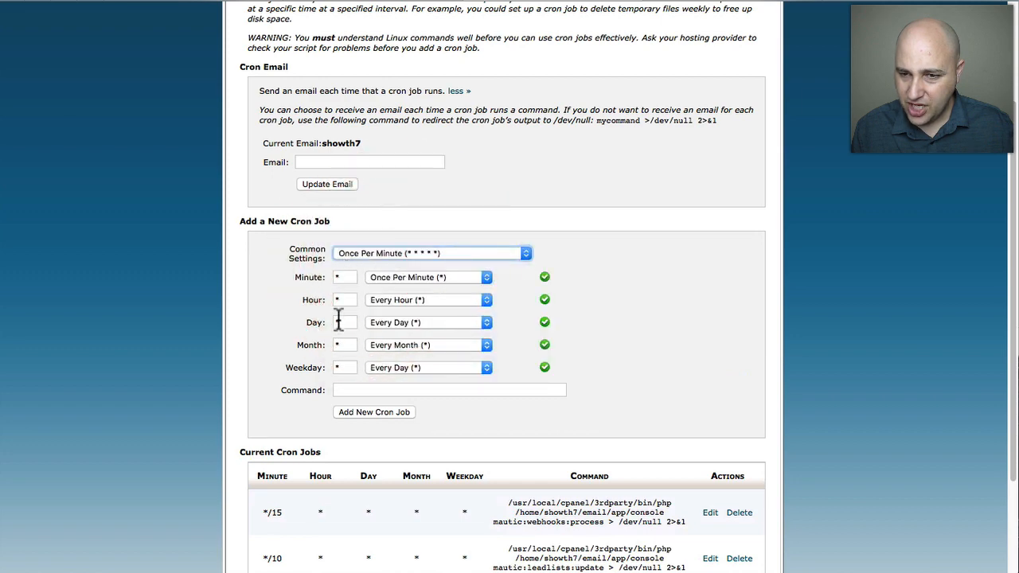
{"action": "left_click", "coordinate": [362, 389]}
{"action": "type", "text": "/usr/local/cpanel/3rdparty/bin/php /home/showth7/email/app/console mautic:email:process > /dev/null 2>&1"}
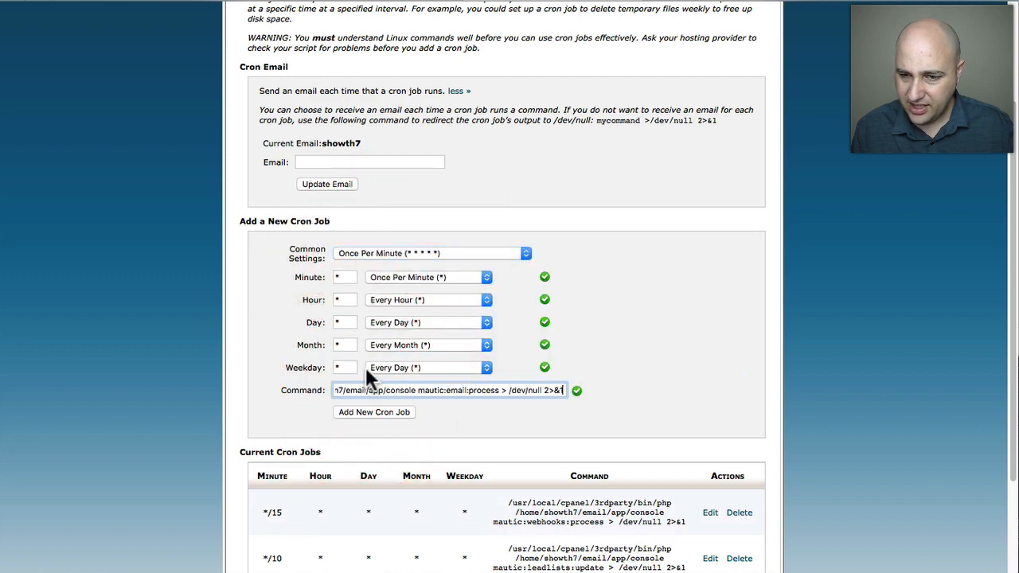
{"action": "left_click", "coordinate": [372, 414]}
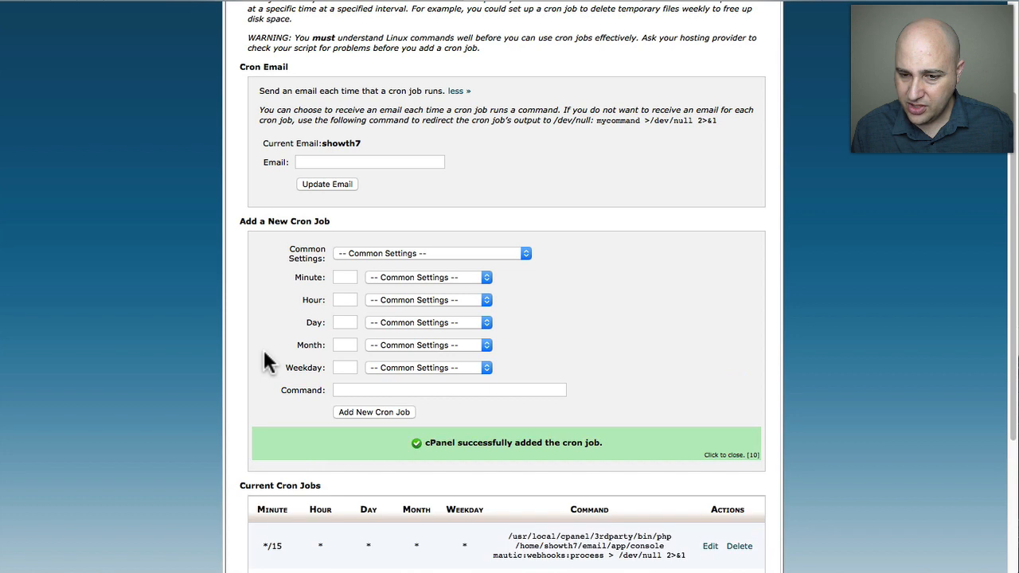
{"action": "left_click", "coordinate": [3, 196]}
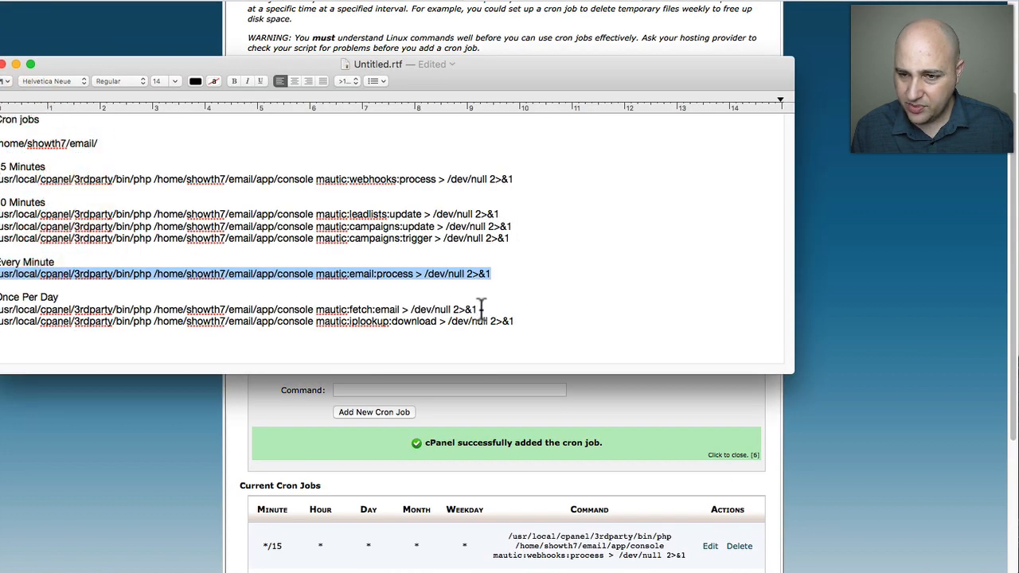
Add a Once Per Day (0 0 * * *) cron job running the fetch:email command
{"action": "left_click_drag", "start_coordinate": [478, 309], "coordinate": [6, 313]}
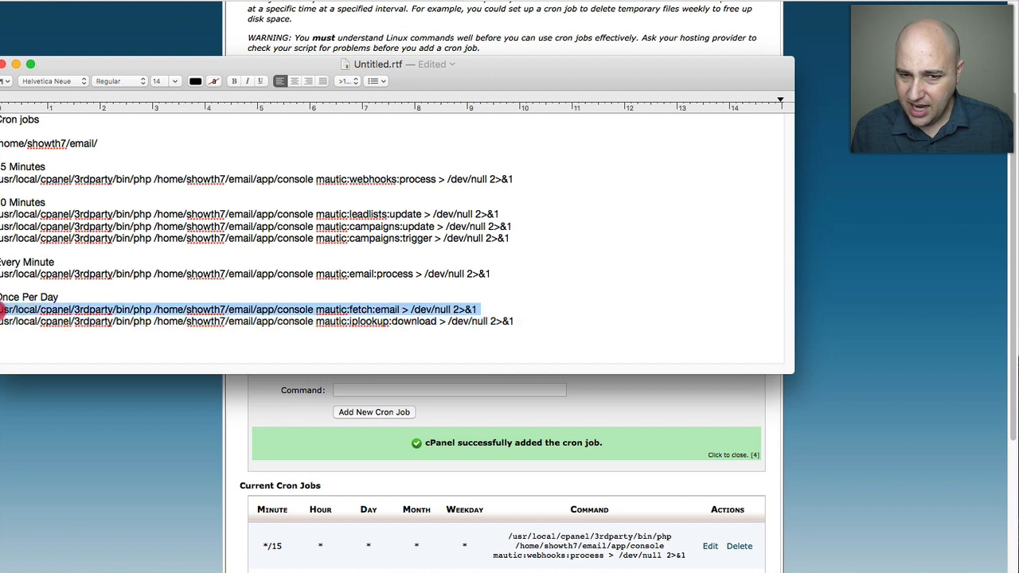
{"action": "left_click", "coordinate": [94, 405]}
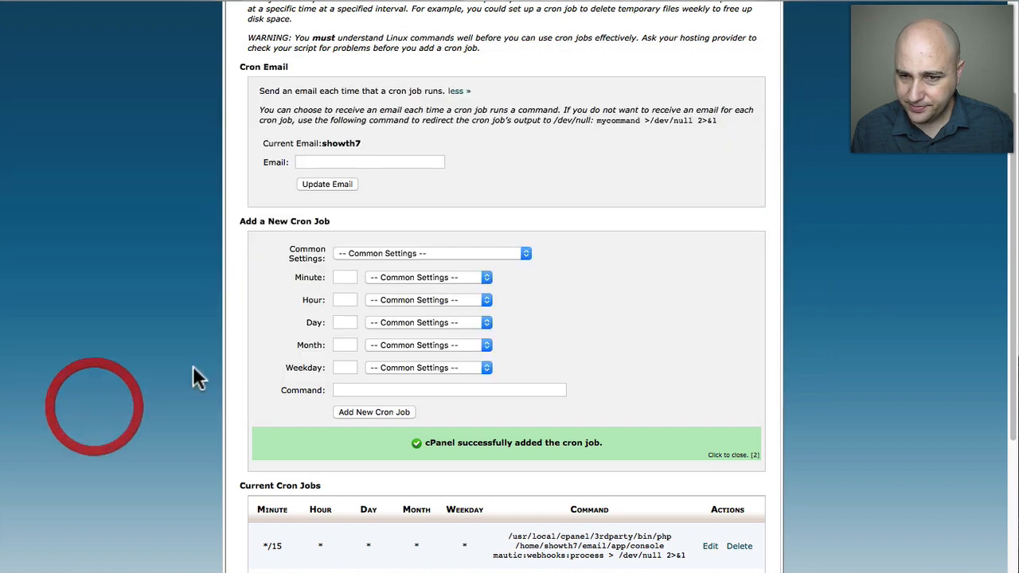
{"action": "left_click", "coordinate": [376, 245]}
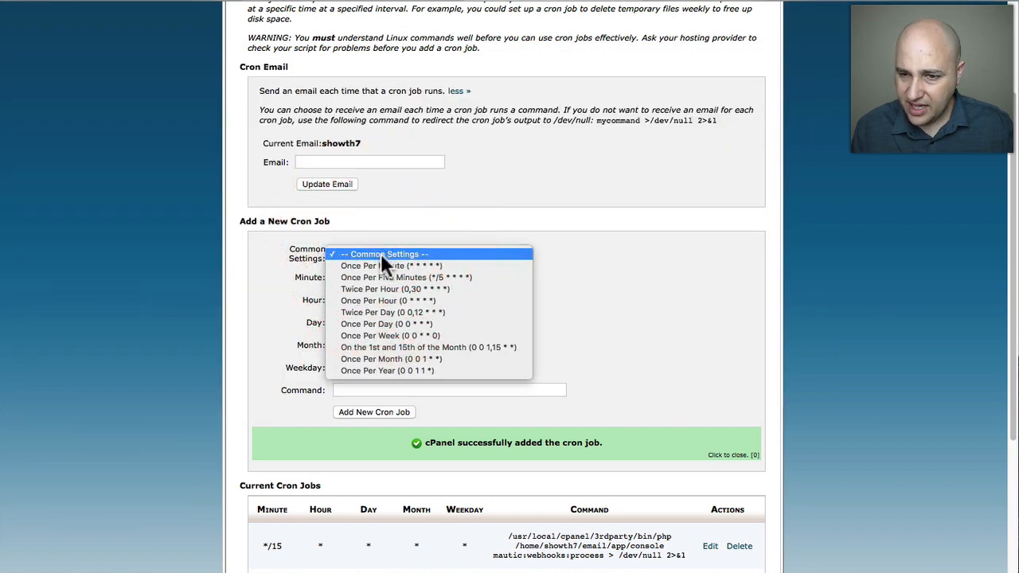
{"action": "left_click", "coordinate": [372, 322]}
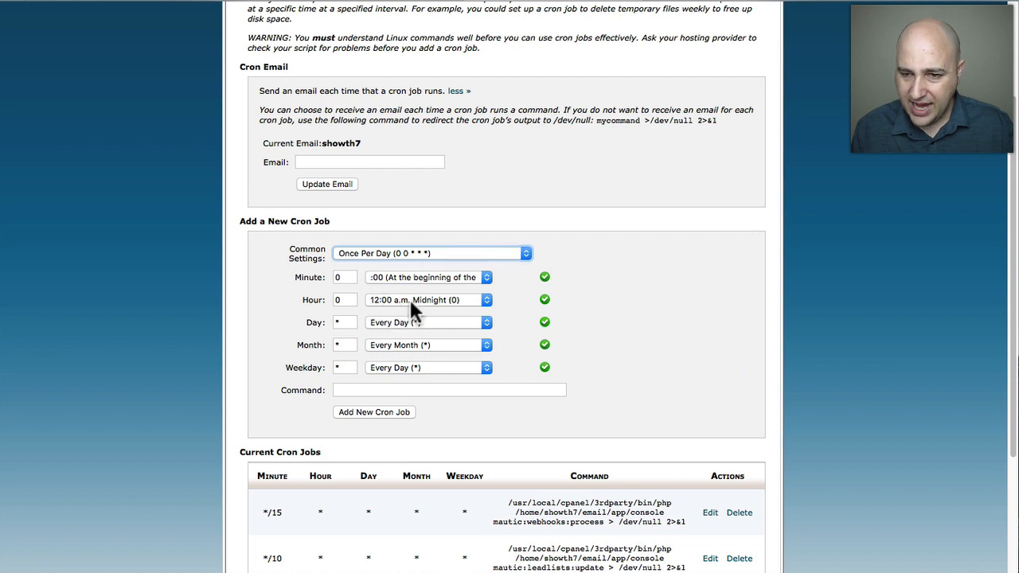
{"action": "left_click", "coordinate": [364, 389]}
{"action": "key", "text": "super+v"}
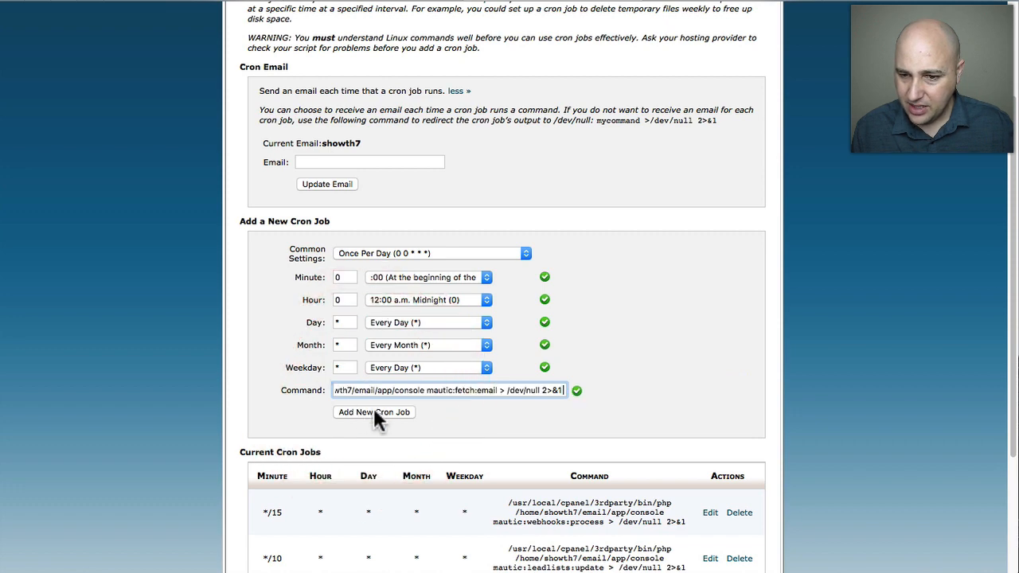
{"action": "left_click", "coordinate": [375, 413]}
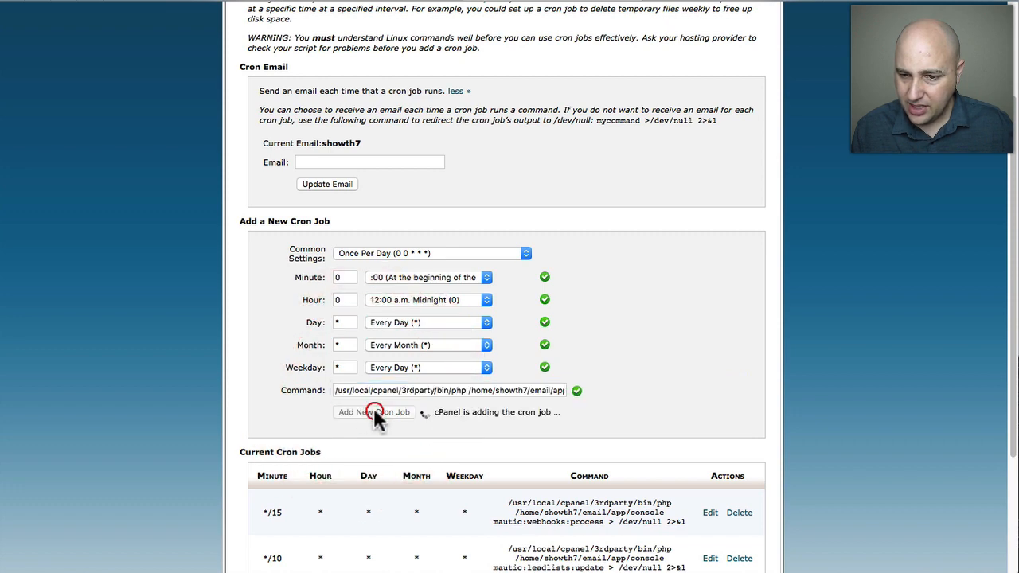
{"action": "left_click", "coordinate": [1, 151]}
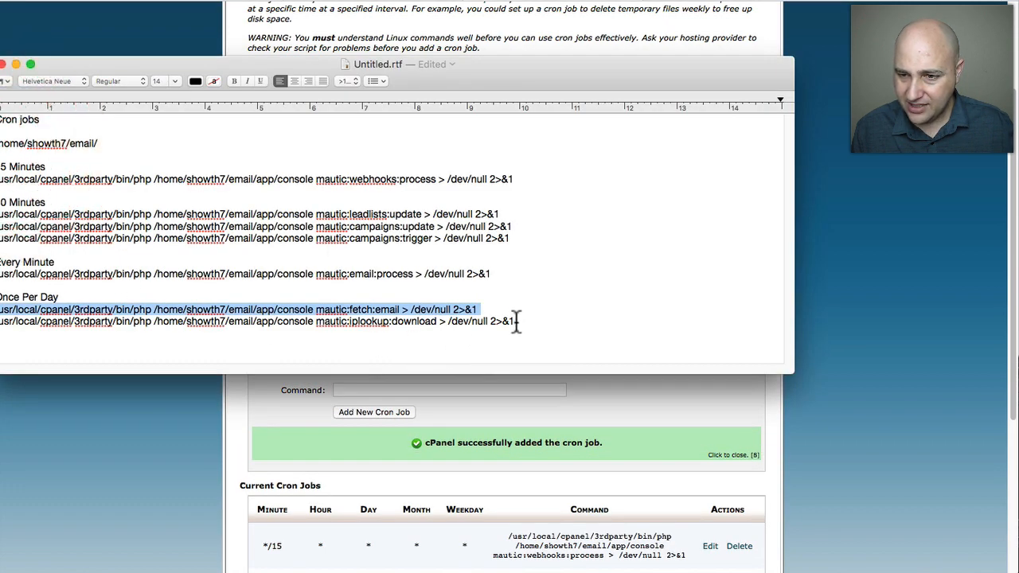
Add a Once Per Day cron job running Mautic's iplookup:download command
{"action": "left_click_drag", "start_coordinate": [516, 321], "coordinate": [2, 322]}
{"action": "key", "text": "super+c"}
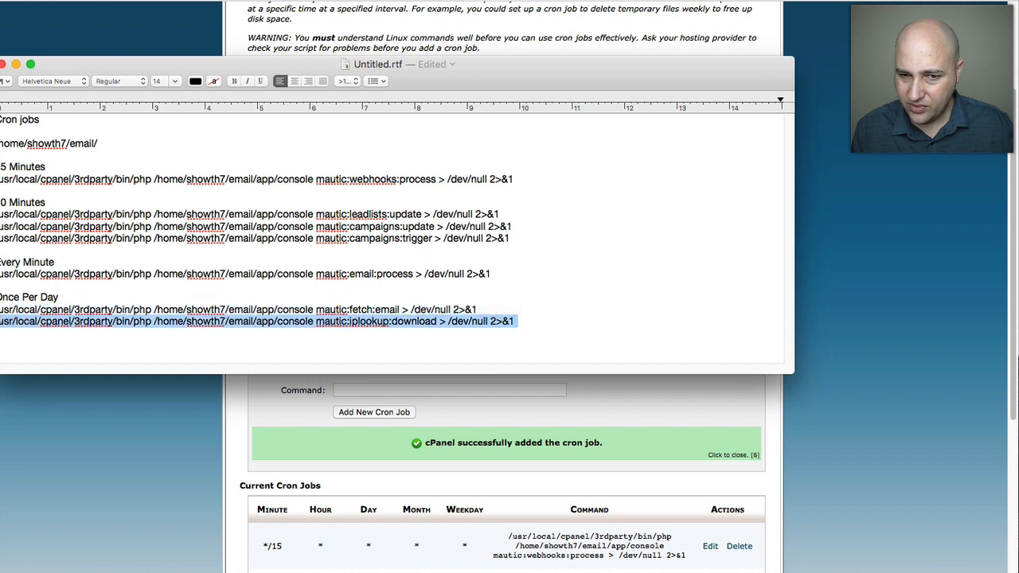
{"action": "left_click", "coordinate": [138, 429]}
{"action": "left_click", "coordinate": [356, 254]}
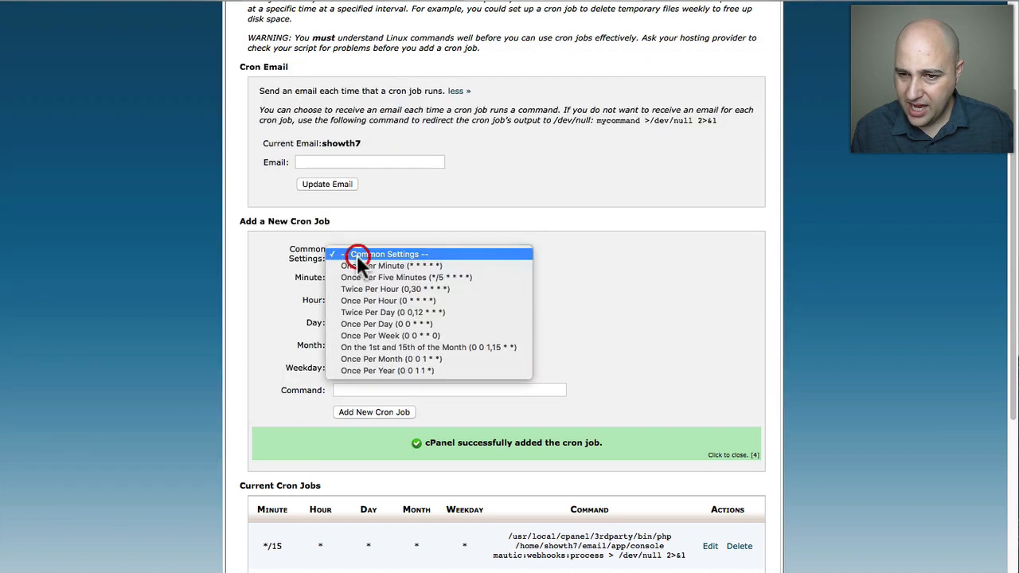
{"action": "left_click", "coordinate": [354, 324]}
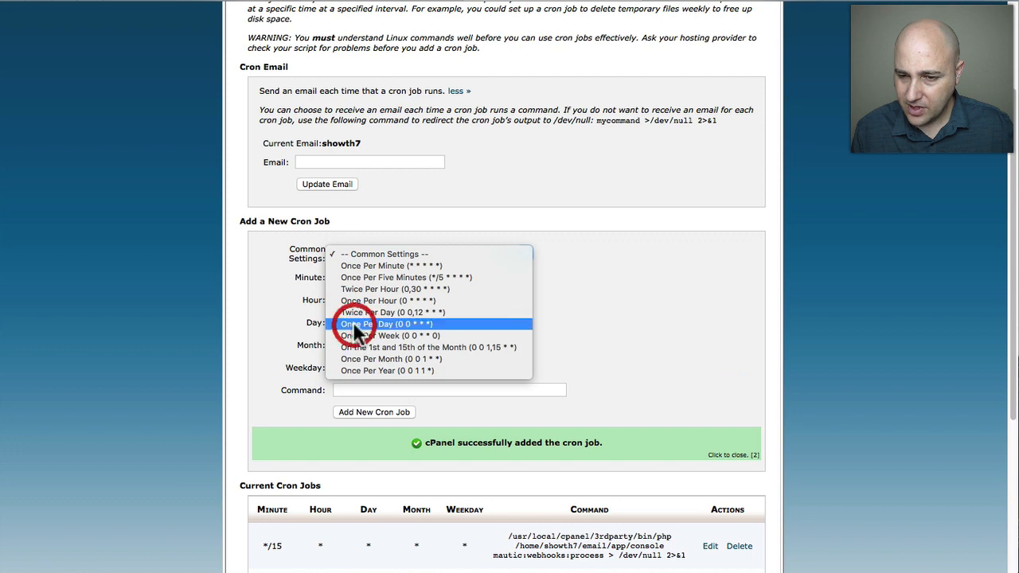
{"action": "left_click", "coordinate": [359, 390]}
{"action": "key", "text": "super+v"}
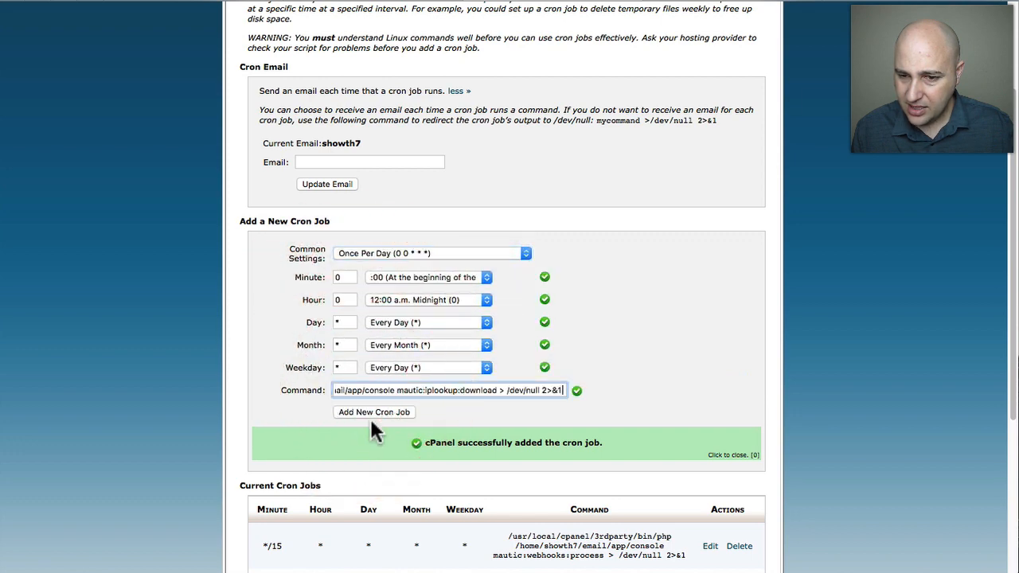
{"action": "left_click", "coordinate": [371, 413]}
{"action": "scroll", "coordinate": [294, 328], "scroll_direction": "down", "scroll_amount": 3}
{"action": "scroll", "coordinate": [292, 325], "scroll_direction": "down", "scroll_amount": 5}
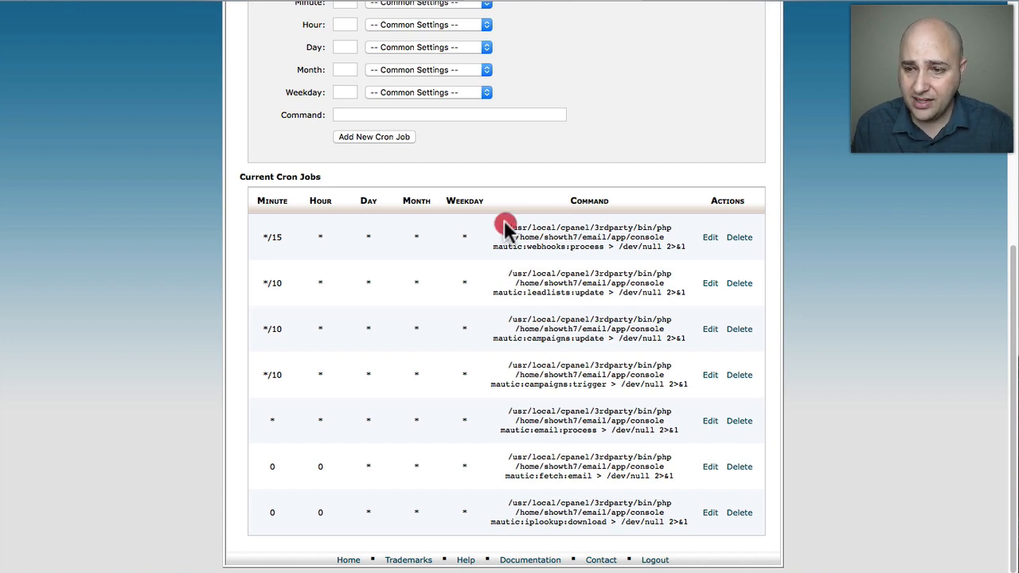
Check the listed cron commands and their install folder path, then switch to the Mautic website
{"action": "left_click_drag", "start_coordinate": [505, 223], "coordinate": [628, 257]}
{"action": "left_click", "coordinate": [627, 258]}
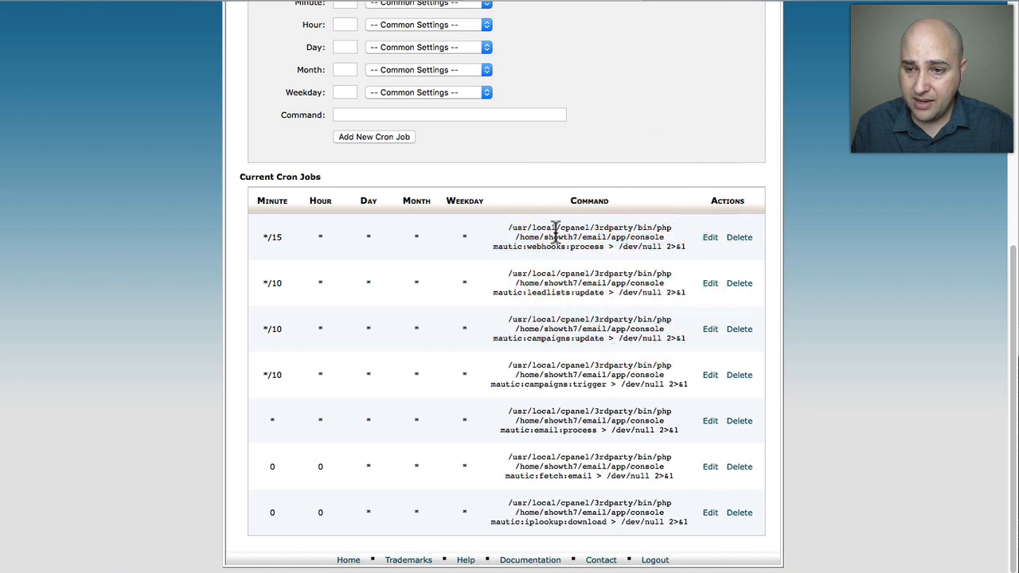
{"action": "left_click_drag", "start_coordinate": [543, 236], "coordinate": [617, 233]}
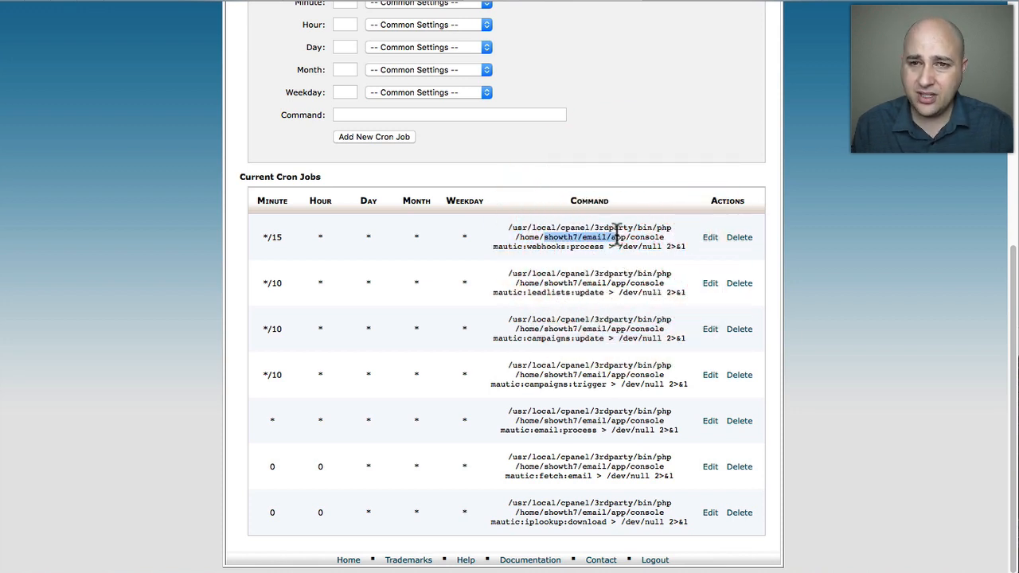
{"action": "left_click", "coordinate": [192, 8]}
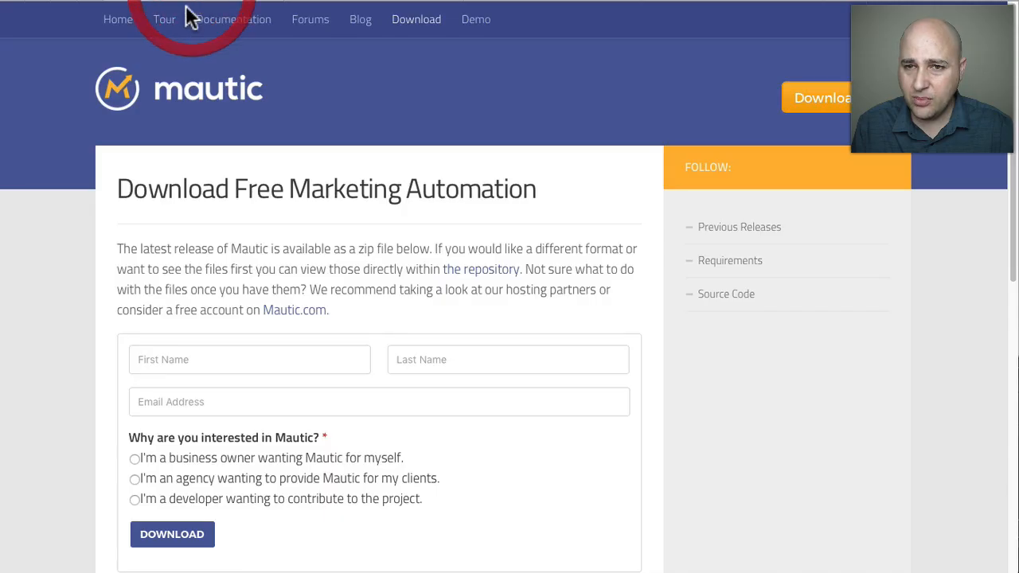
Read through the 12. Cron Jobs commands in Mautic's documentation, then go to the Mautic login page
{"action": "left_click", "coordinate": [228, 24]}
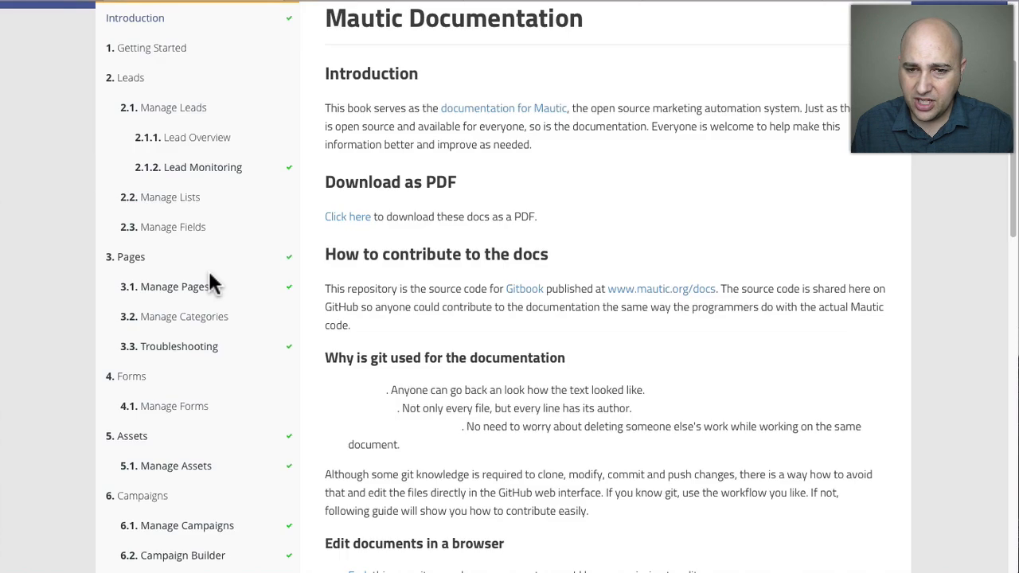
{"action": "scroll", "coordinate": [228, 279], "scroll_direction": "down", "scroll_amount": 10}
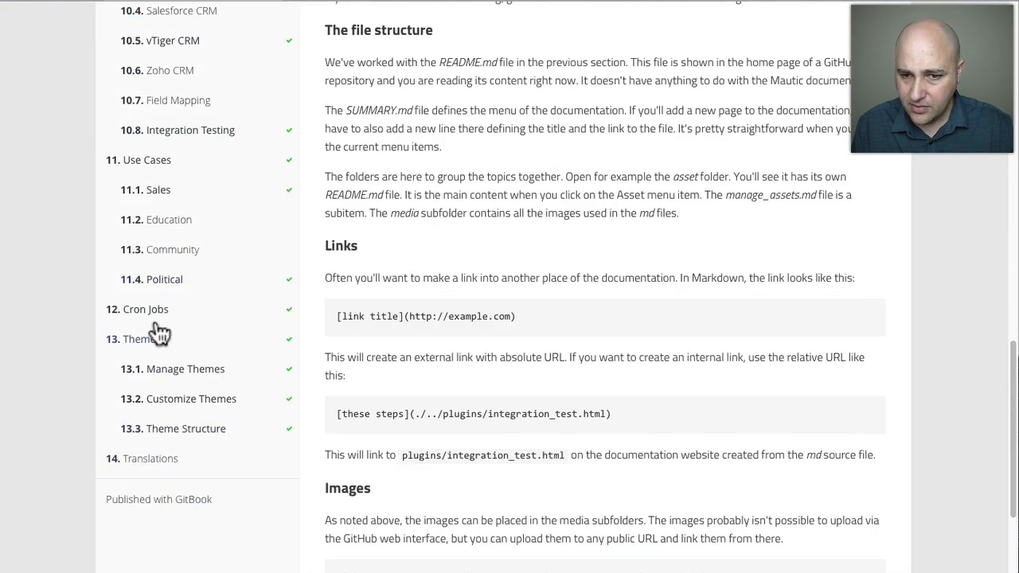
{"action": "left_click", "coordinate": [134, 316]}
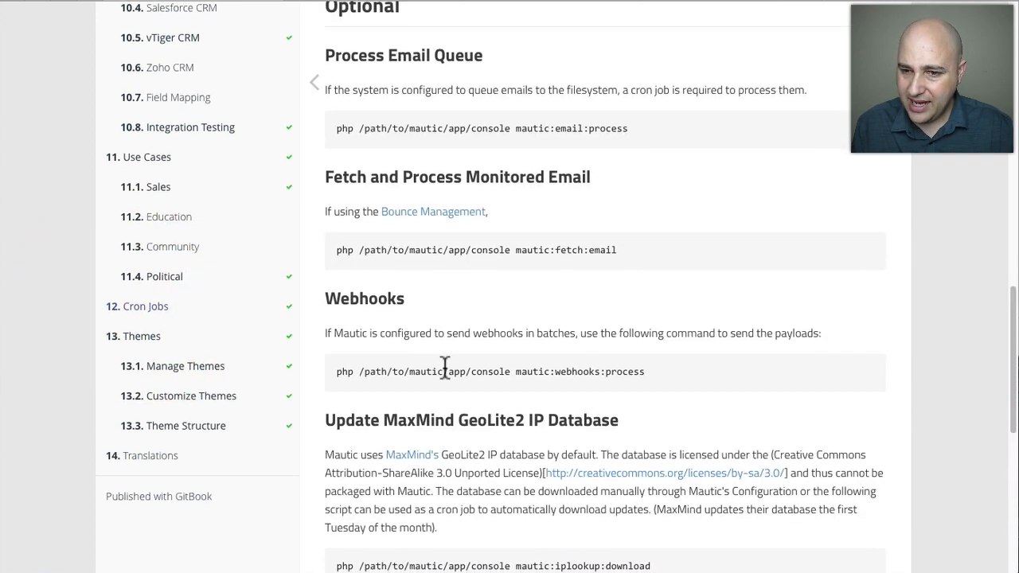
{"action": "scroll", "coordinate": [430, 367], "scroll_direction": "down", "scroll_amount": 3}
{"action": "scroll", "coordinate": [450, 367], "scroll_direction": "down", "scroll_amount": 2}
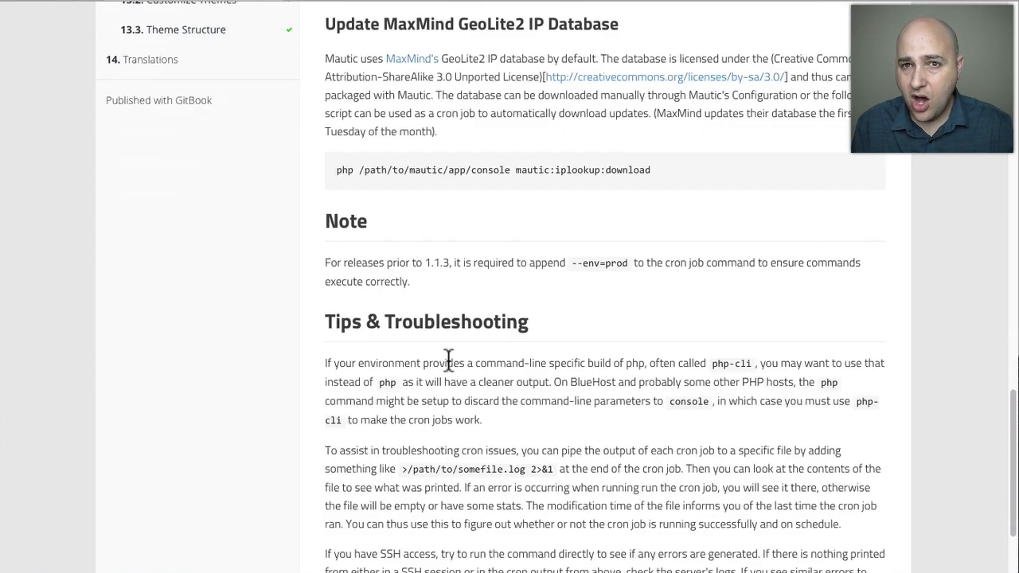
{"action": "scroll", "coordinate": [449, 360], "scroll_direction": "down", "scroll_amount": 2}
{"action": "scroll", "coordinate": [449, 360], "scroll_direction": "up", "scroll_amount": 10}
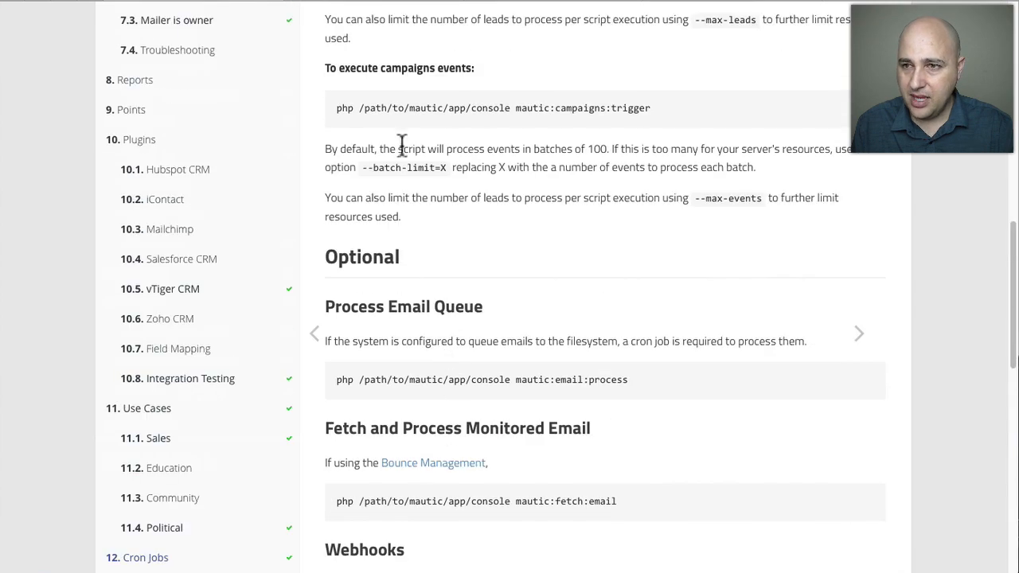
{"action": "left_click", "coordinate": [771, 4]}
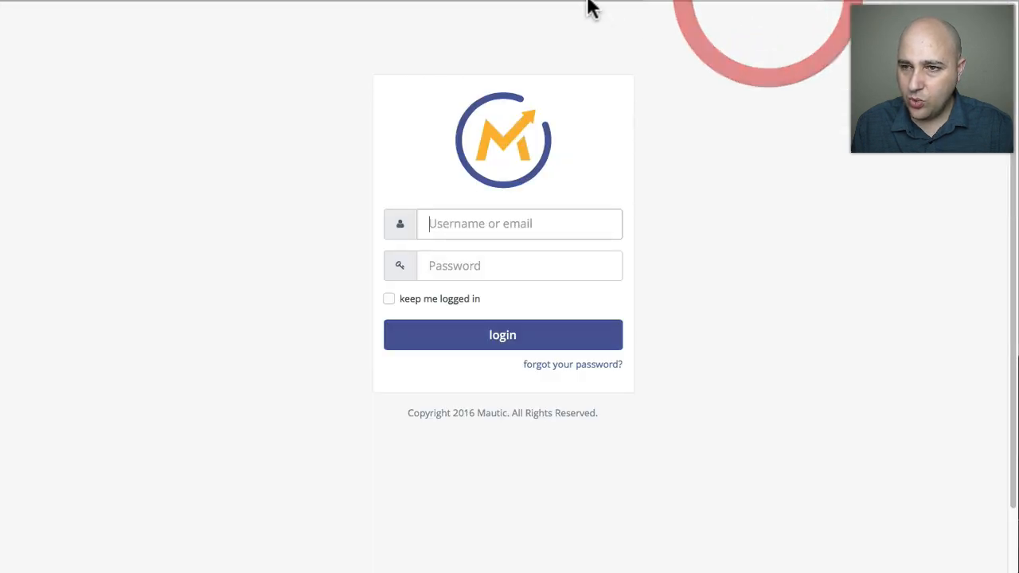
Log in to Mautic as admin with 'keep me logged in', declining password saving and allowing notifications
{"action": "left_click", "coordinate": [570, 4]}
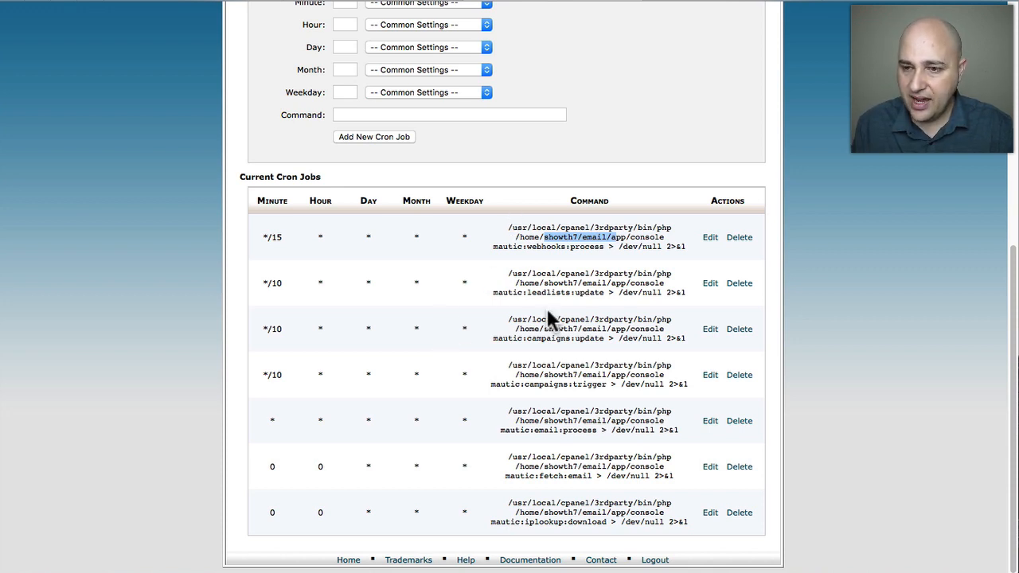
{"action": "scroll", "coordinate": [547, 309], "scroll_direction": "up", "scroll_amount": 5}
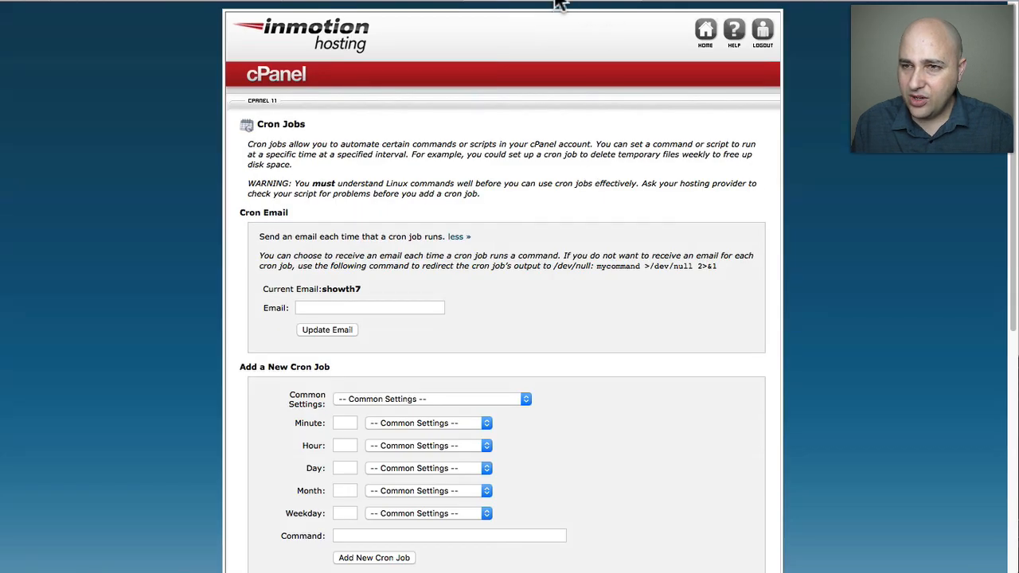
{"action": "left_click", "coordinate": [739, 4]}
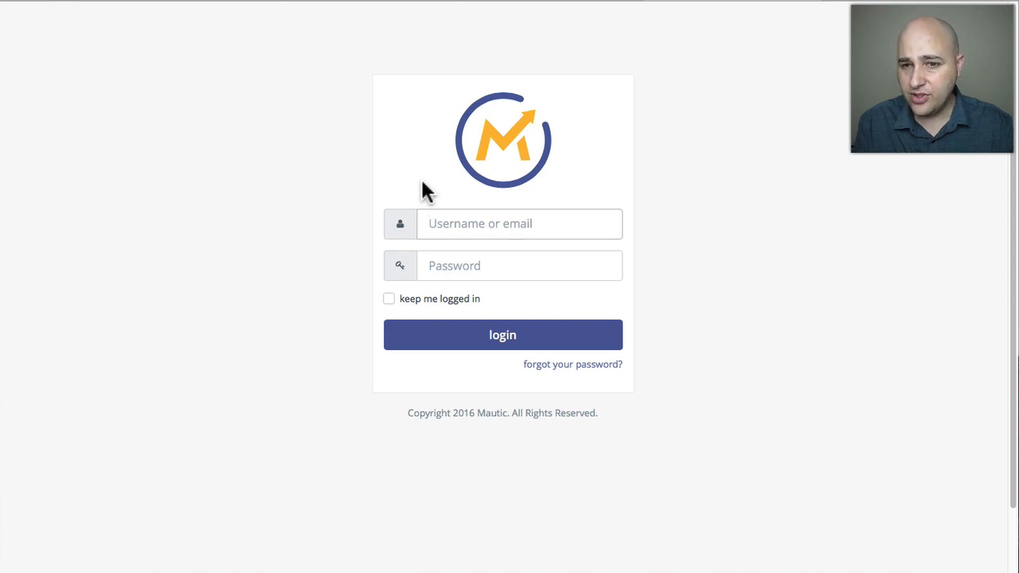
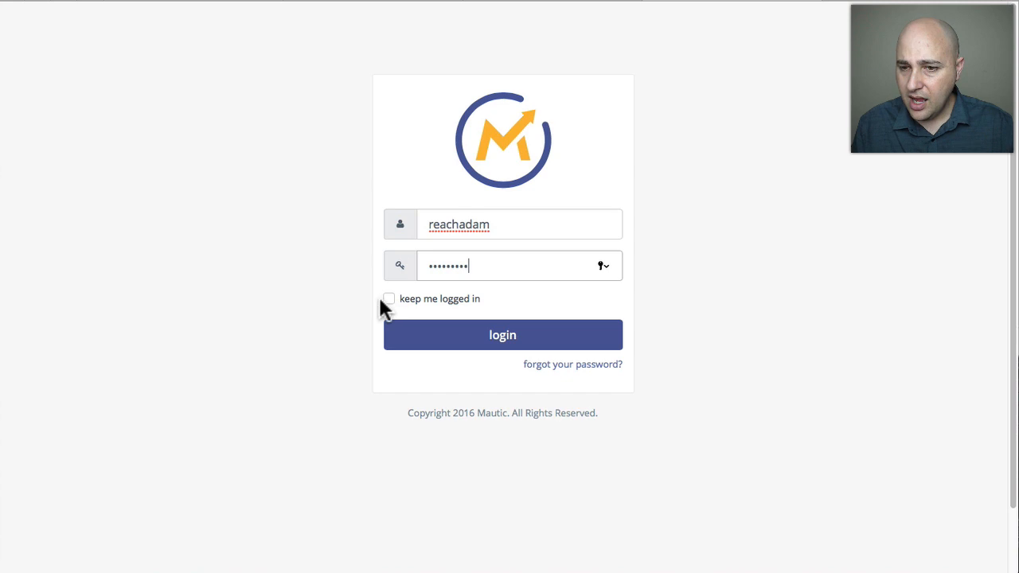
{"action": "left_click", "coordinate": [388, 299]}
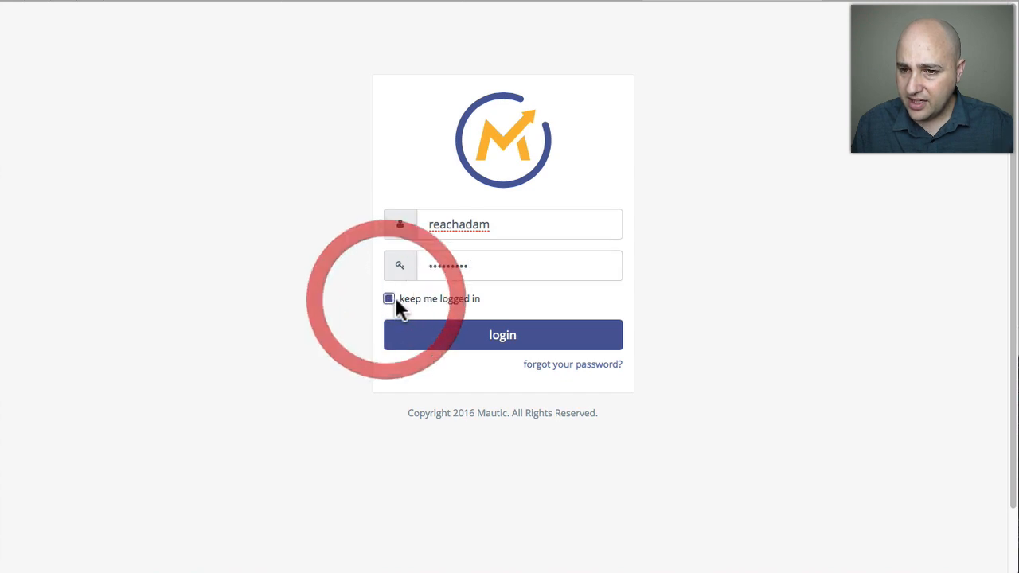
{"action": "left_click", "coordinate": [510, 336]}
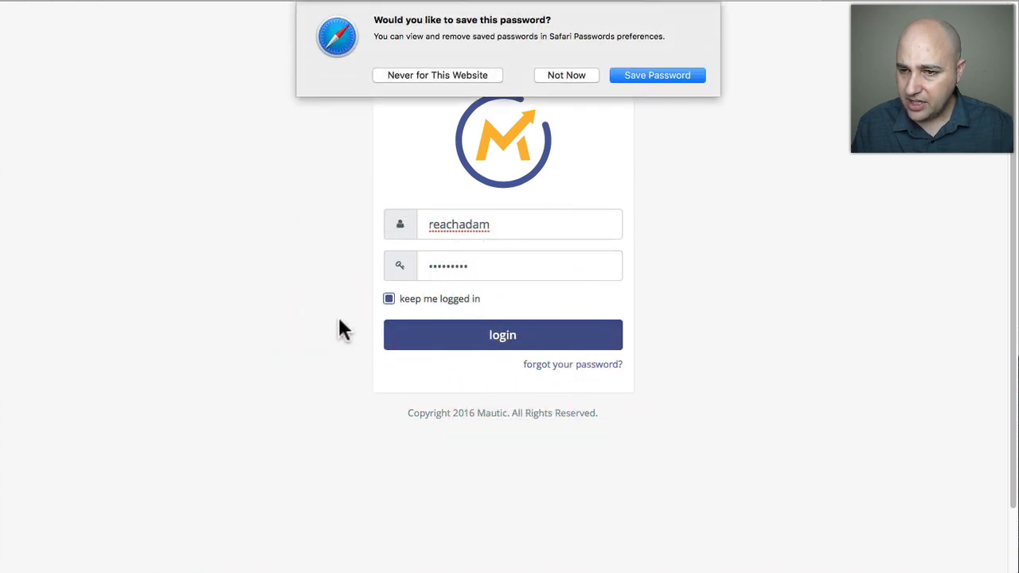
{"action": "left_click", "coordinate": [556, 74]}
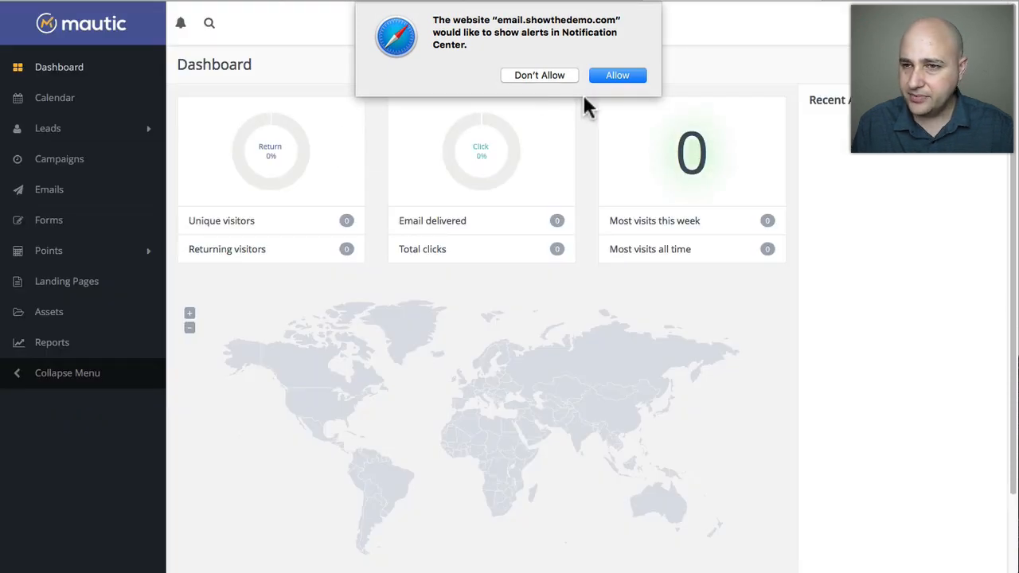
{"action": "left_click", "coordinate": [609, 78]}
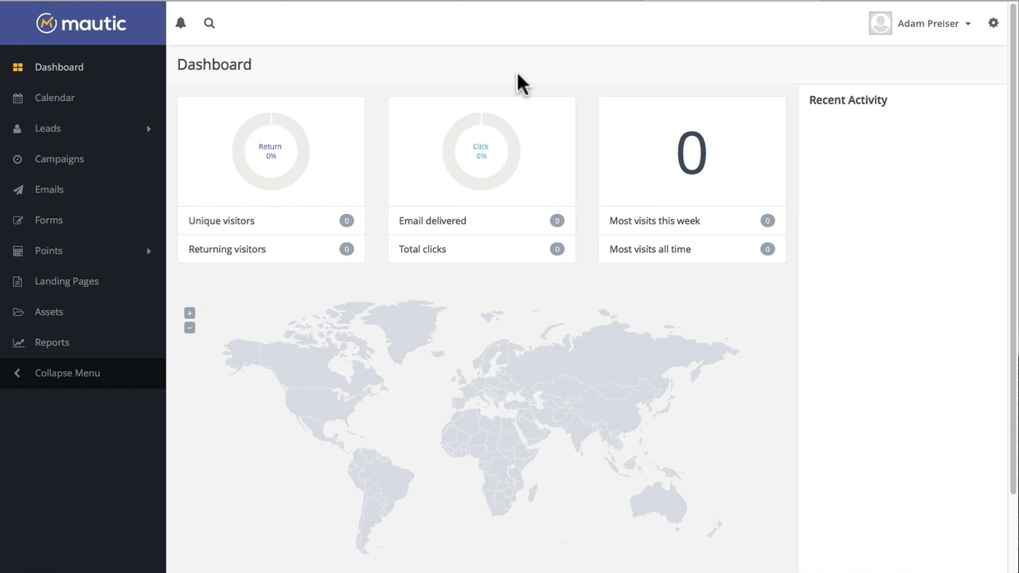
Open Mautic's Configuration page from the settings gear and scroll down to System Defaults
{"action": "left_click", "coordinate": [993, 28]}
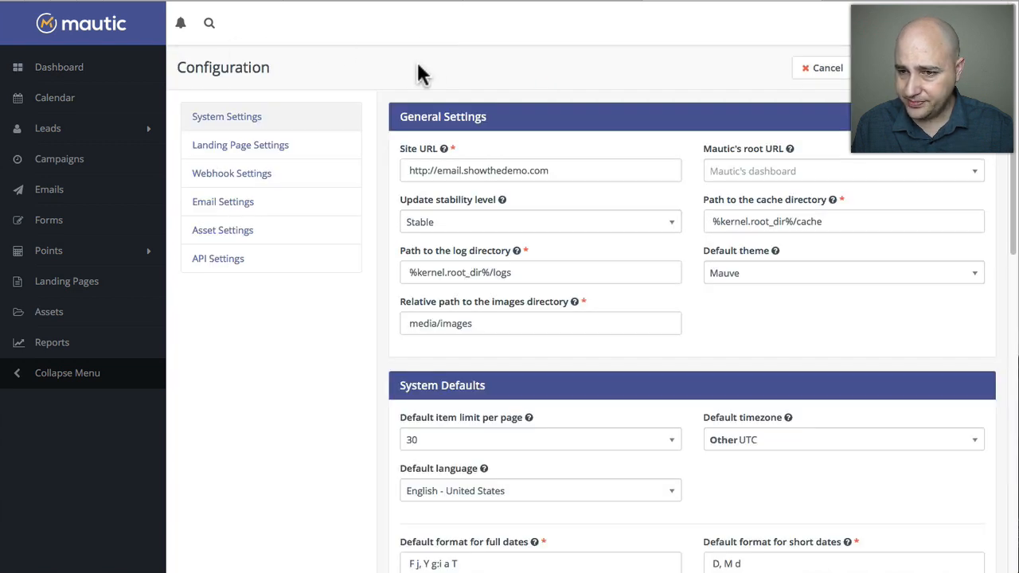
{"action": "left_click", "coordinate": [387, 64]}
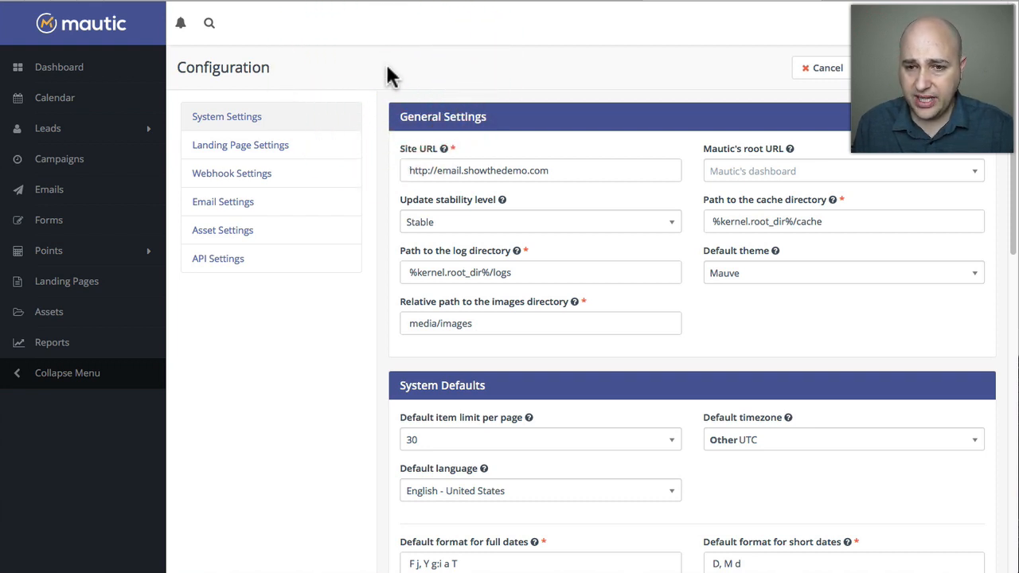
{"action": "scroll", "coordinate": [387, 86], "scroll_direction": "down", "scroll_amount": 3}
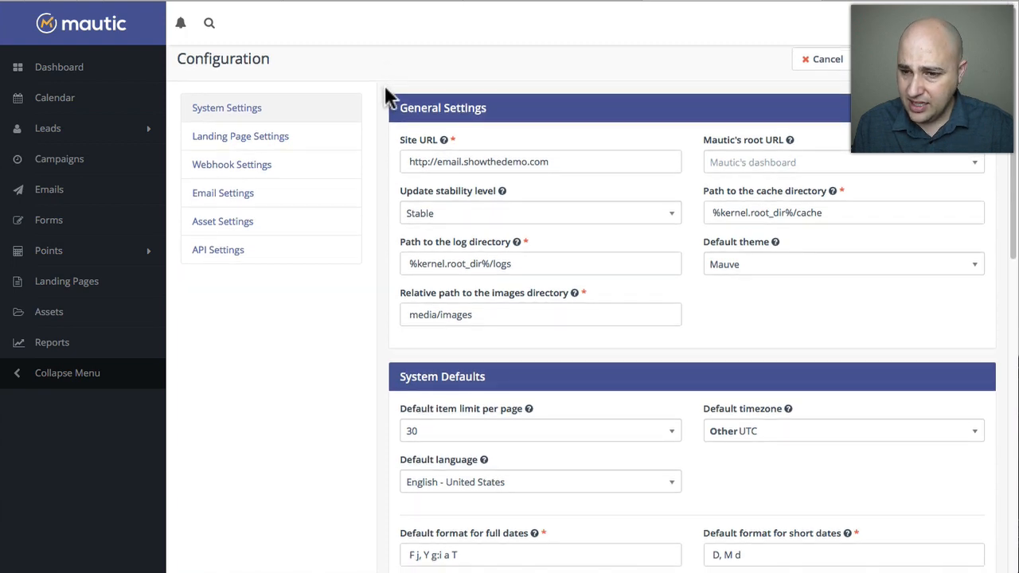
{"action": "scroll", "coordinate": [387, 90], "scroll_direction": "down", "scroll_amount": 2}
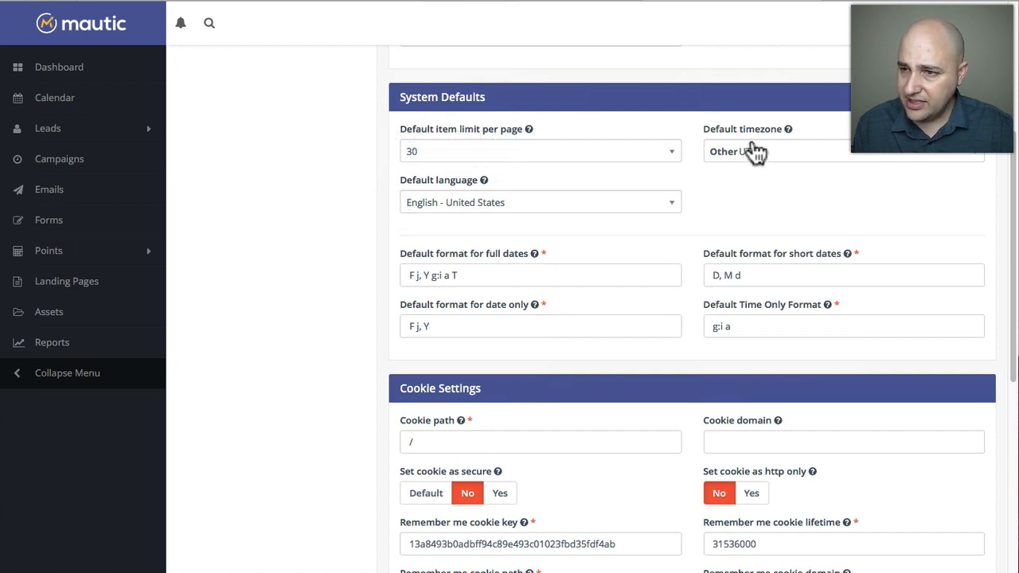
Change the System Defaults timezone from UTC to America/Los Angeles
{"action": "left_click", "coordinate": [788, 155]}
{"action": "scroll", "coordinate": [808, 283], "scroll_direction": "up", "scroll_amount": 6}
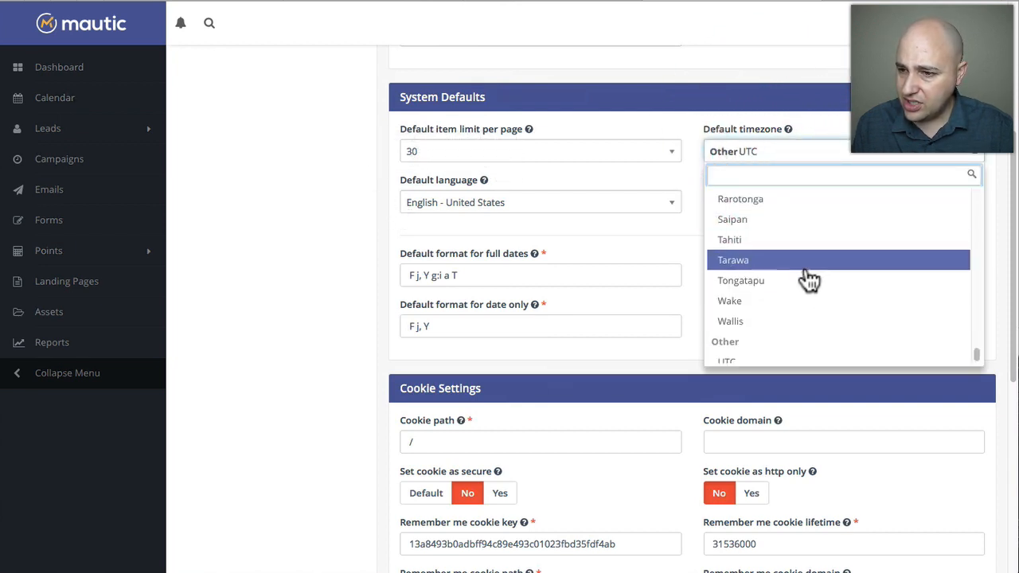
{"action": "scroll", "coordinate": [812, 291], "scroll_direction": "up", "scroll_amount": 15}
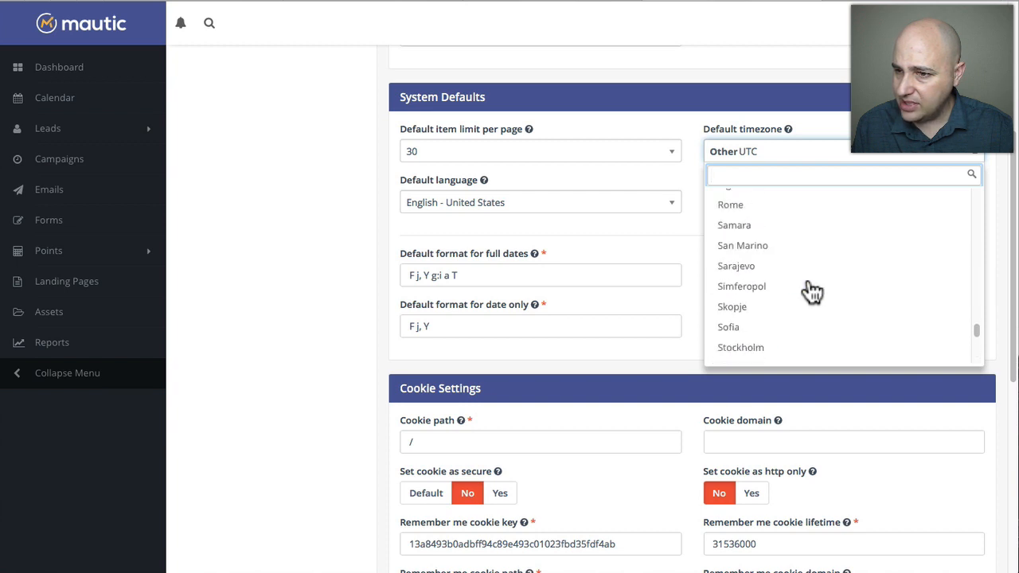
{"action": "scroll", "coordinate": [812, 291], "scroll_direction": "up", "scroll_amount": 5}
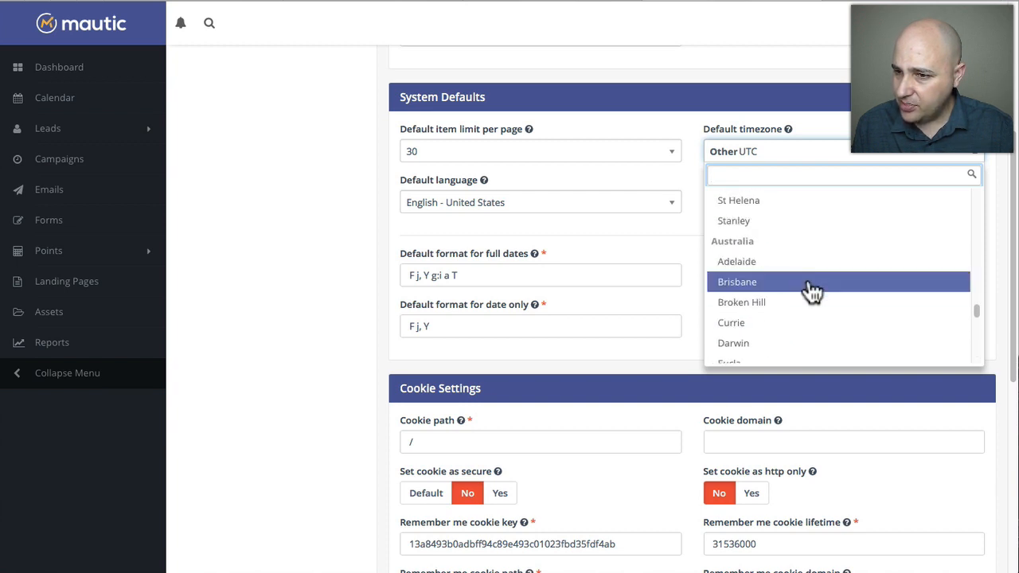
{"action": "scroll", "coordinate": [812, 292], "scroll_direction": "up", "scroll_amount": 20}
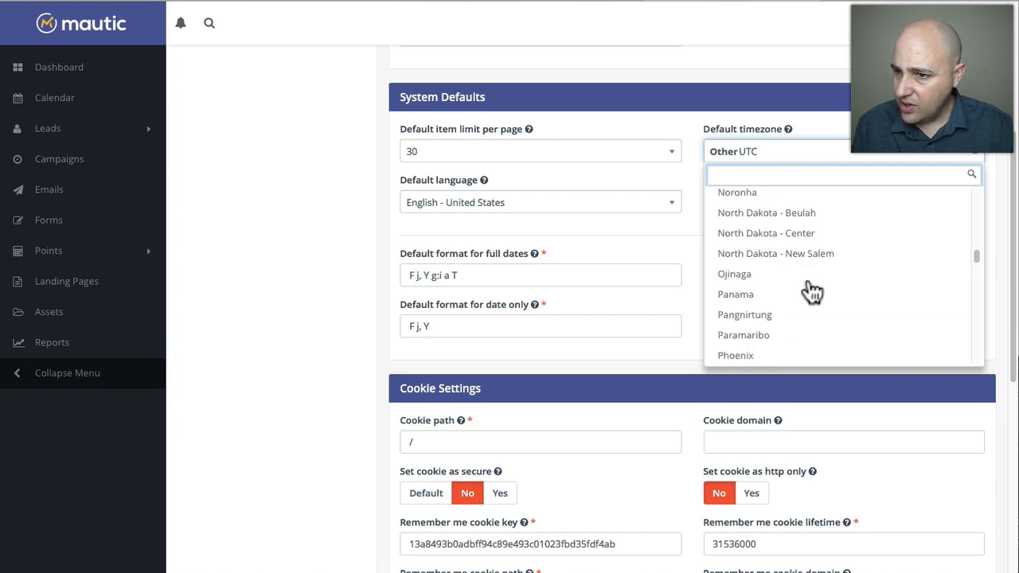
{"action": "scroll", "coordinate": [813, 292], "scroll_direction": "up", "scroll_amount": 6}
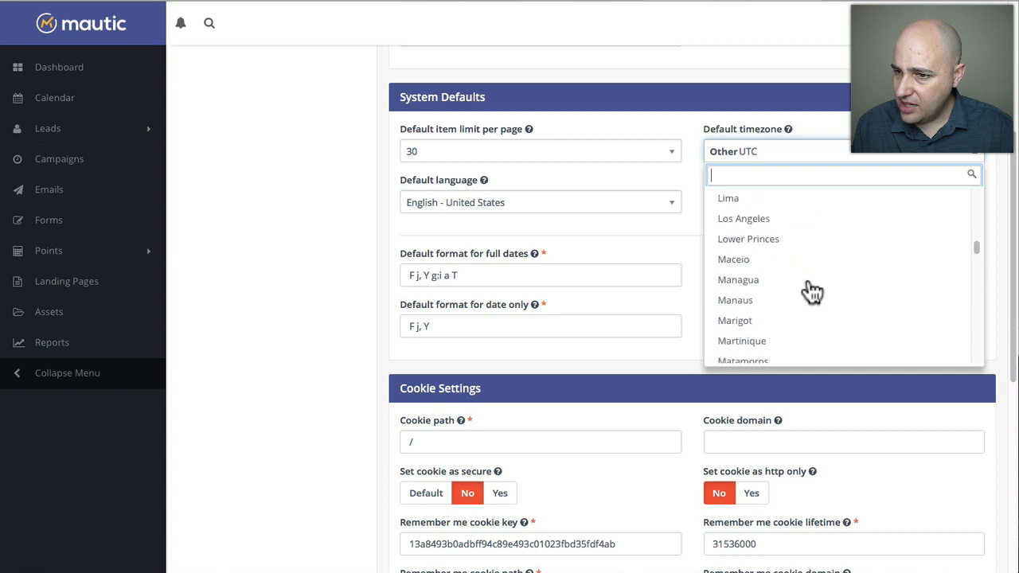
{"action": "left_click", "coordinate": [753, 225]}
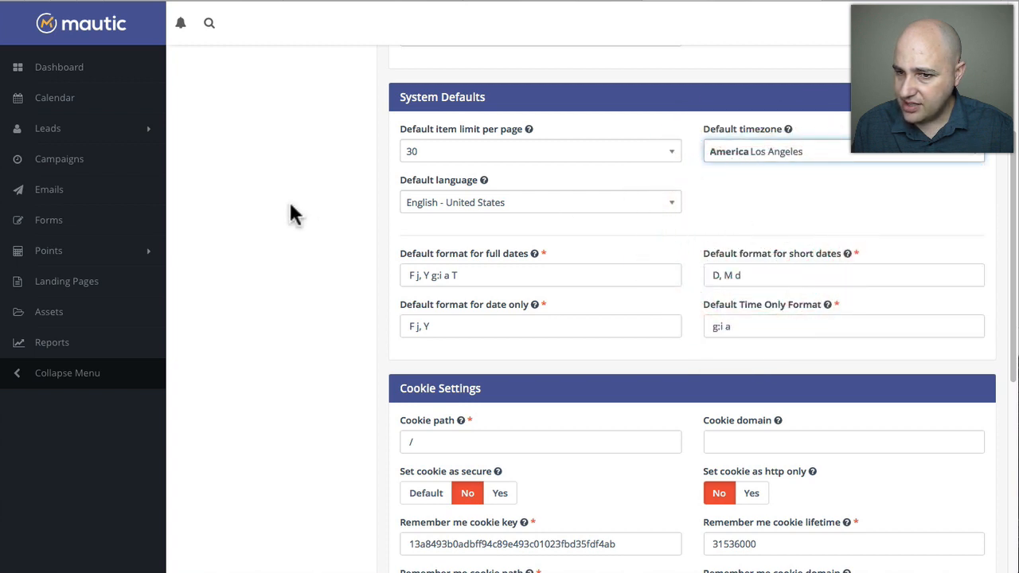
{"action": "left_click", "coordinate": [353, 198]}
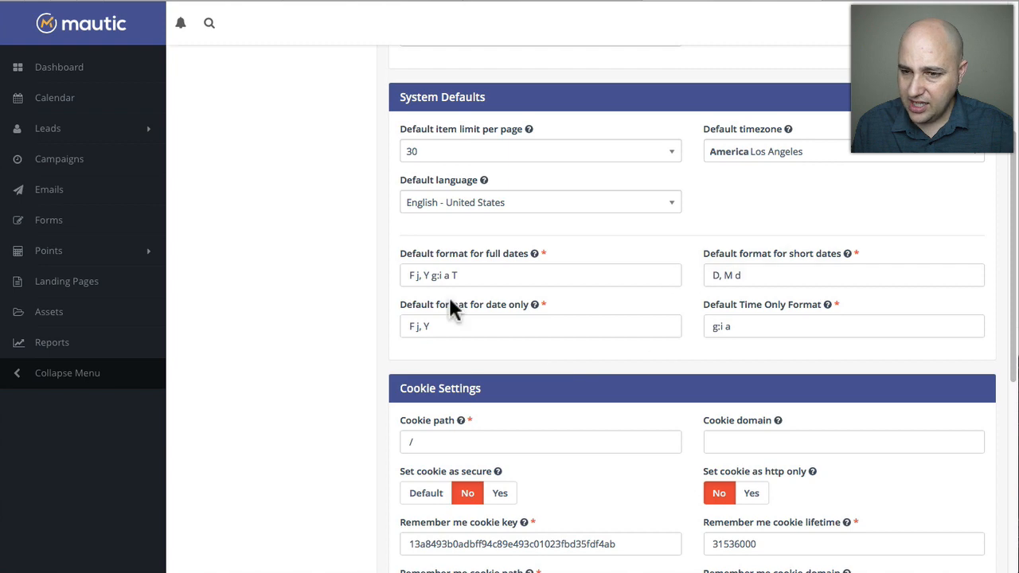
{"action": "scroll", "coordinate": [362, 305], "scroll_direction": "down", "scroll_amount": 2}
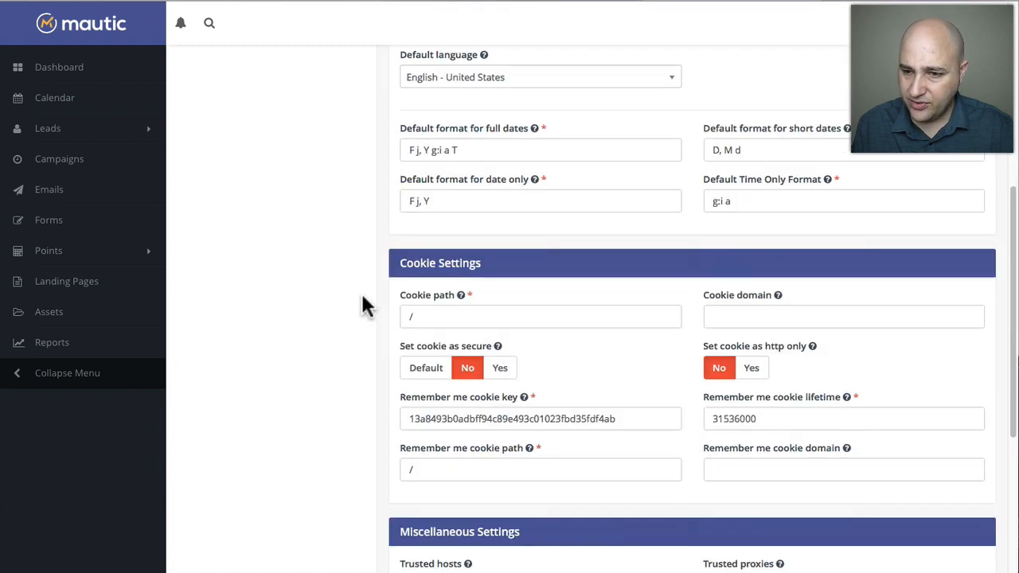
{"action": "scroll", "coordinate": [364, 306], "scroll_direction": "down", "scroll_amount": 5}
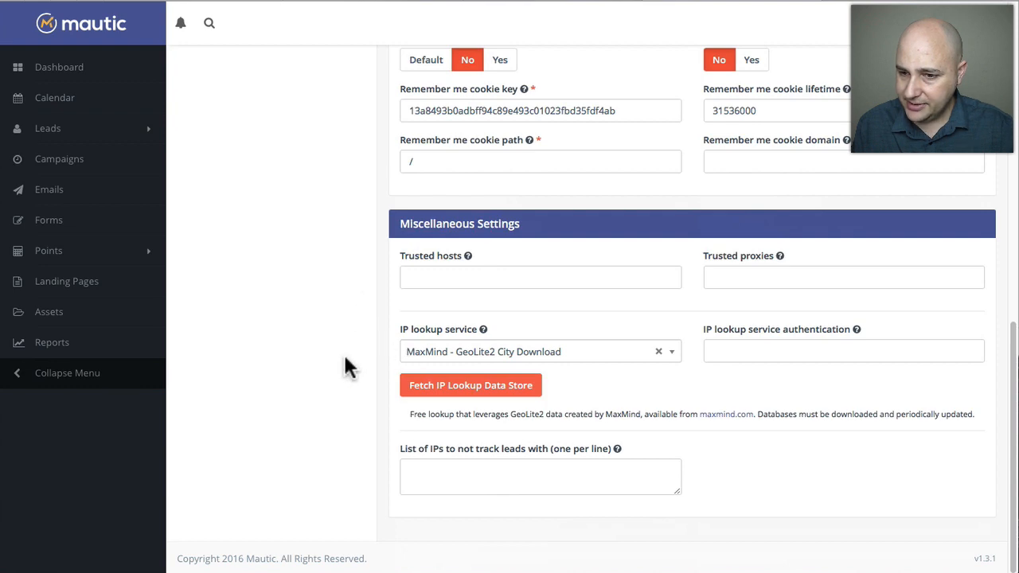
{"action": "scroll", "coordinate": [656, 287], "scroll_direction": "up", "scroll_amount": 10}
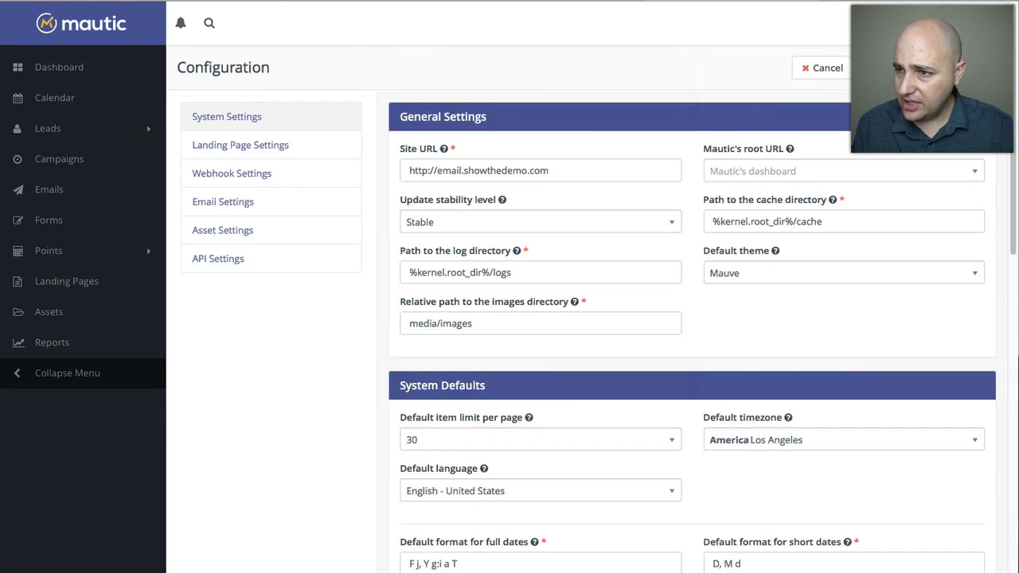
Save the configuration and fetch the MaxMind GeoLite2 City IP lookup data store, keeping that service selected
{"action": "left_click", "coordinate": [894, 68]}
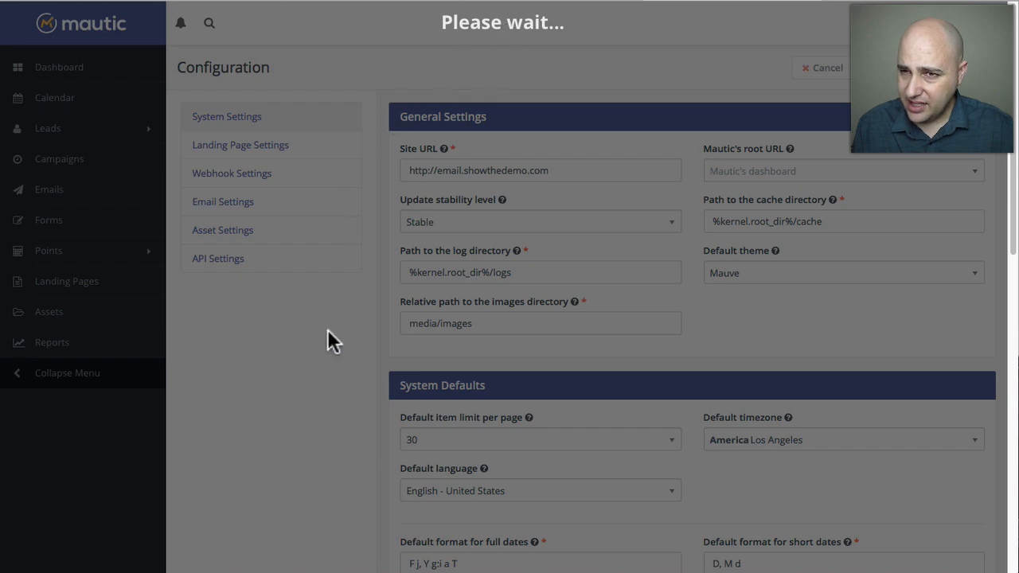
{"action": "scroll", "coordinate": [344, 322], "scroll_direction": "down", "scroll_amount": 20}
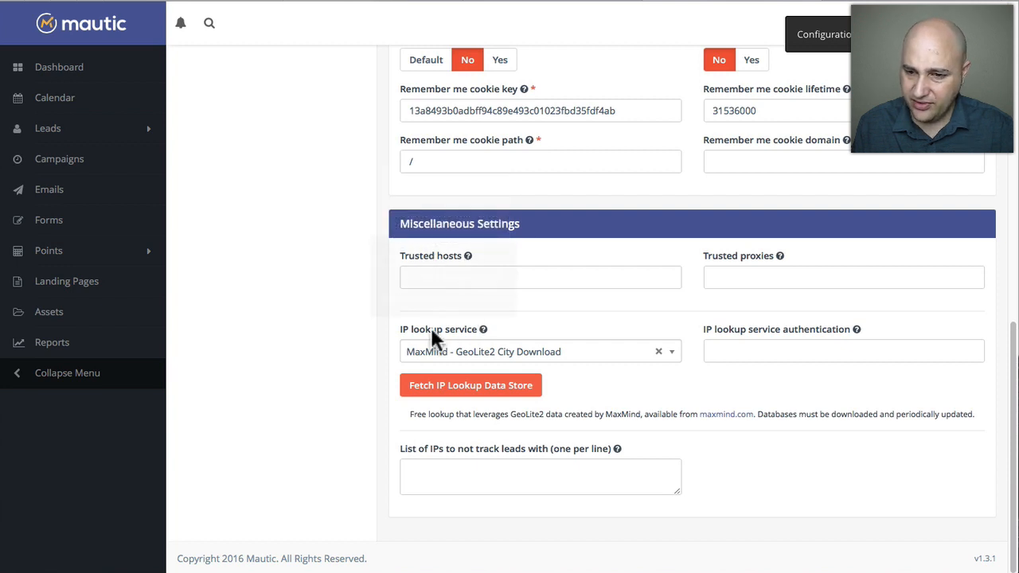
{"action": "left_click", "coordinate": [458, 390]}
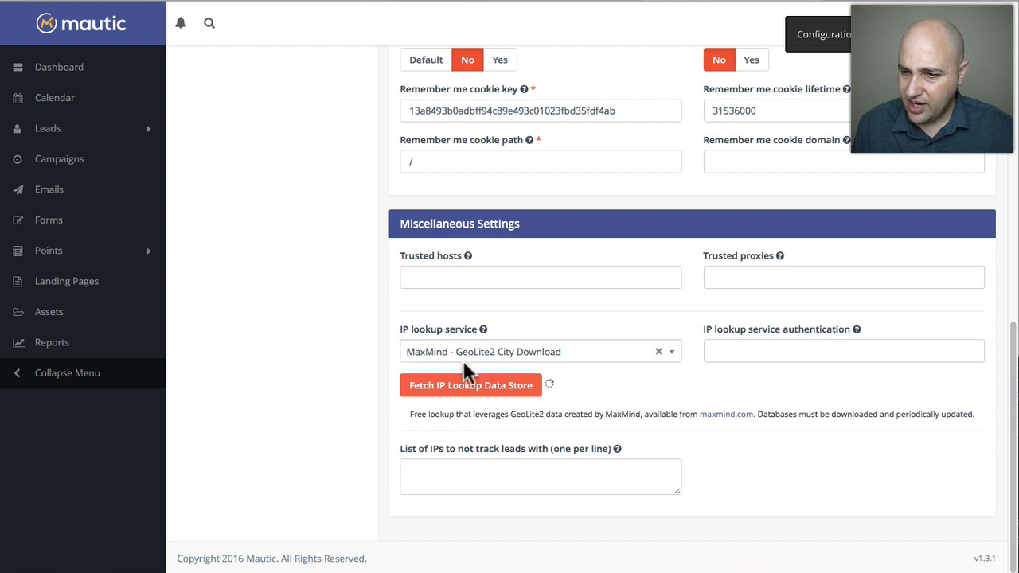
{"action": "left_click", "coordinate": [674, 355]}
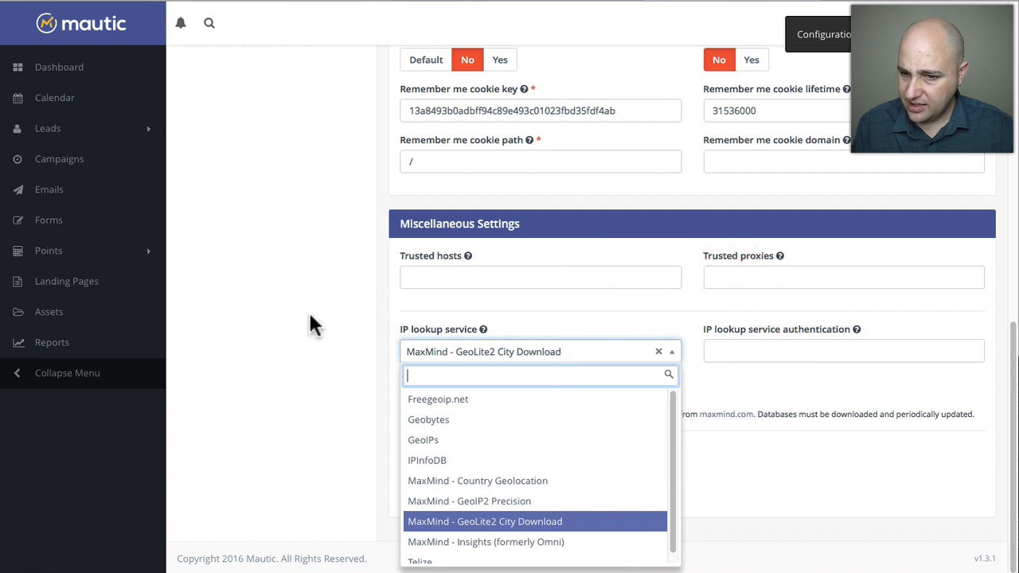
{"action": "left_click", "coordinate": [291, 327]}
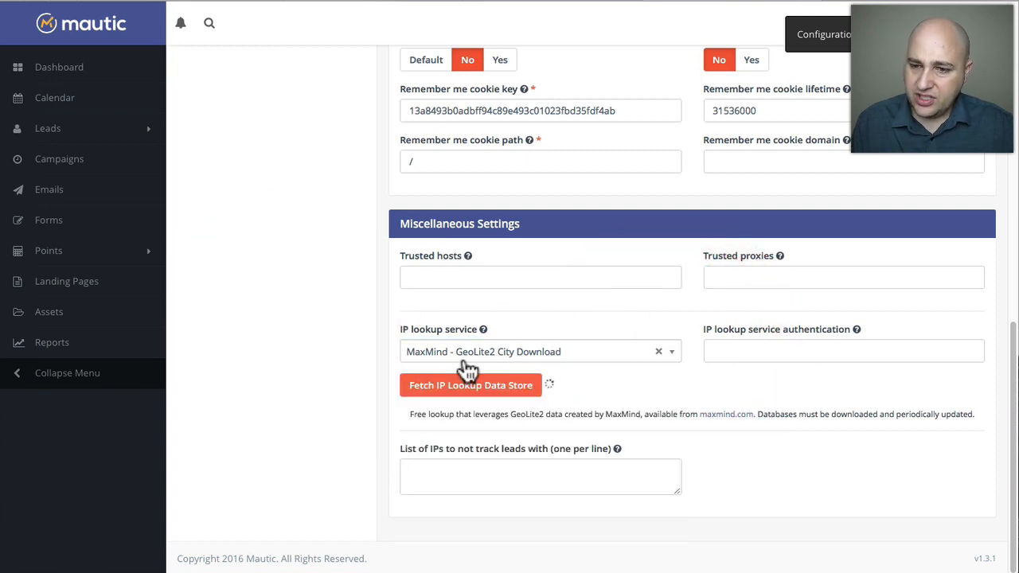
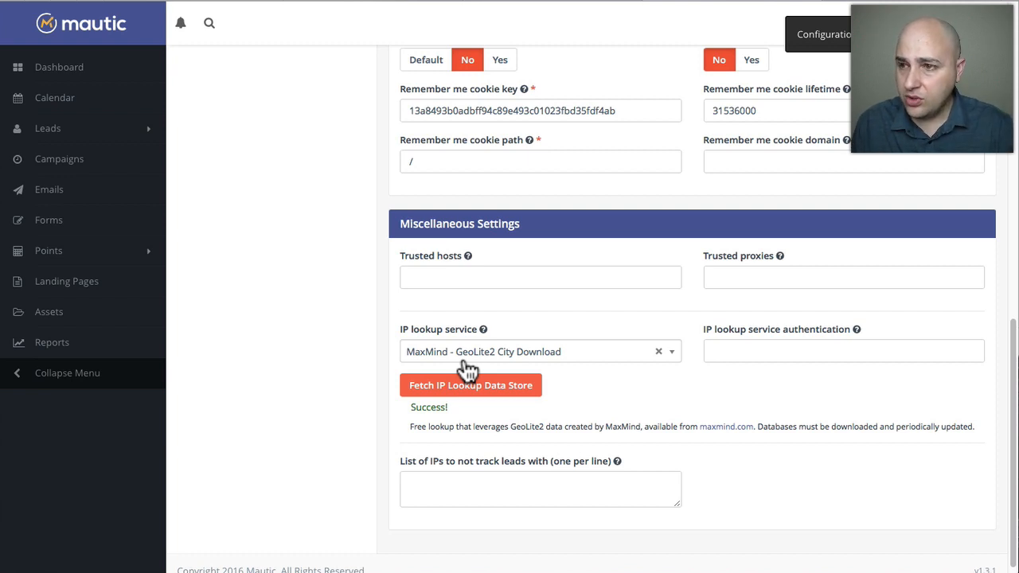
Scroll to the top of Configuration and open Email Settings, which shows PHP Mail sending immediately
{"action": "scroll", "coordinate": [345, 360], "scroll_direction": "up", "scroll_amount": 10}
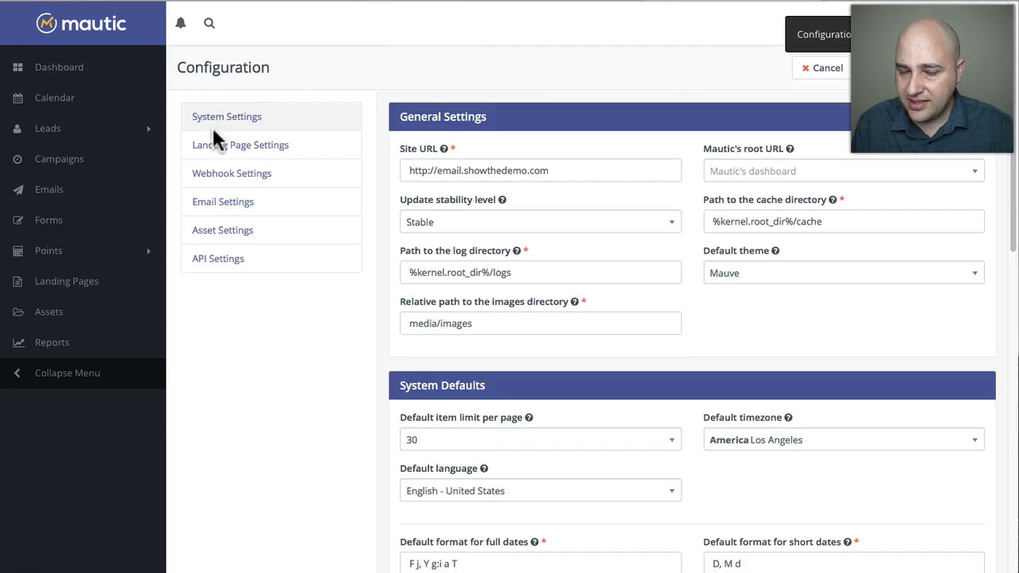
{"action": "left_click", "coordinate": [210, 208]}
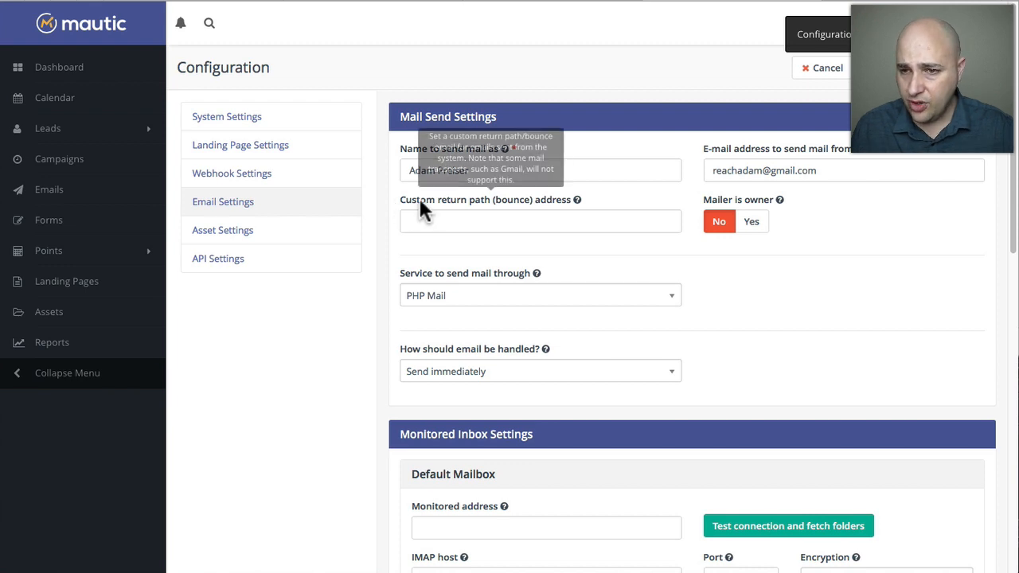
Replace the sender name's surname with '@ WPCrafter' and enter the new sender e-mail address
{"action": "left_click_drag", "start_coordinate": [438, 170], "coordinate": [510, 169]}
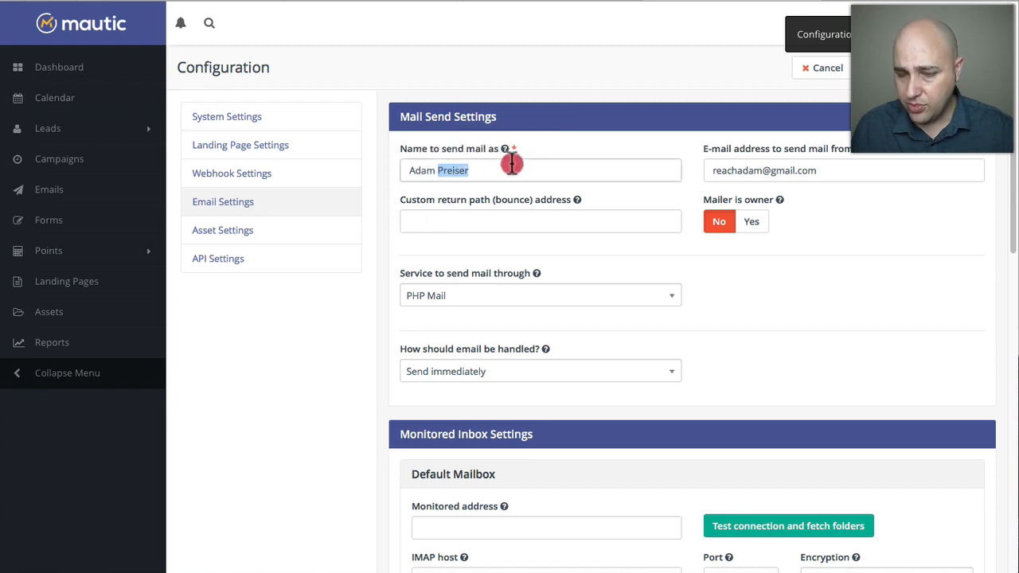
{"action": "type", "text": "@"}
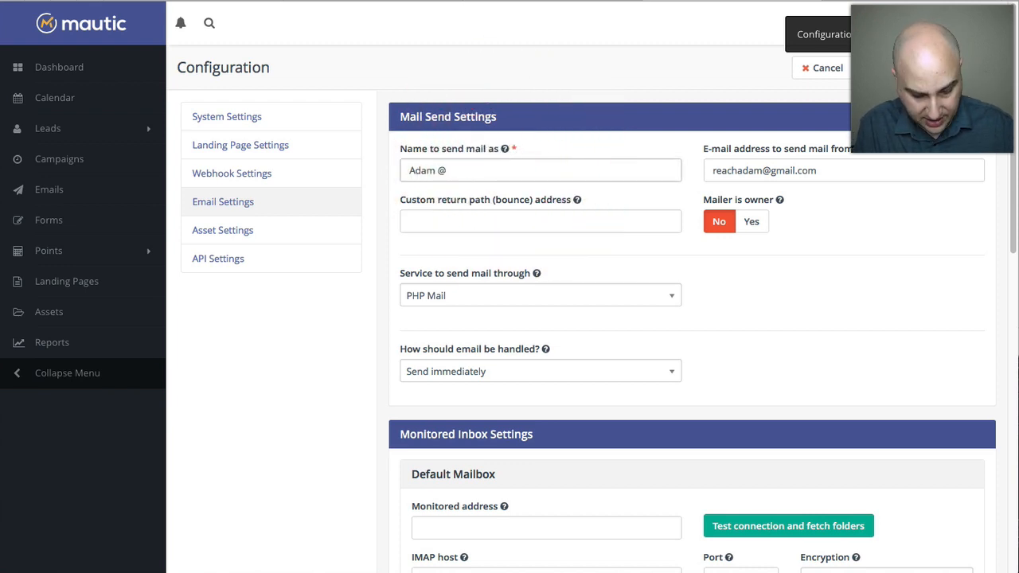
{"action": "type", "text": " WPCrafter"}
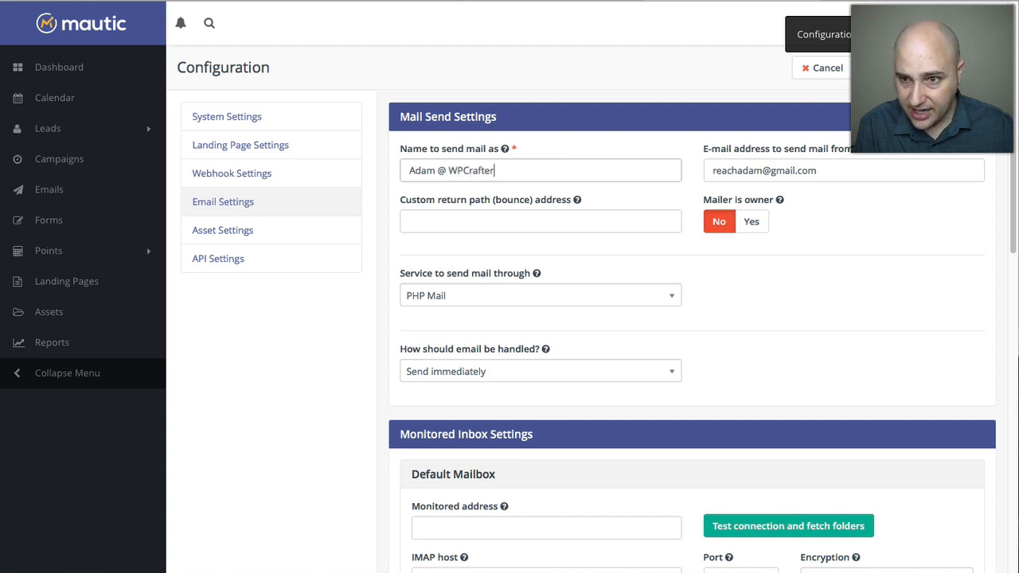
{"action": "triple_click", "coordinate": [778, 171]}
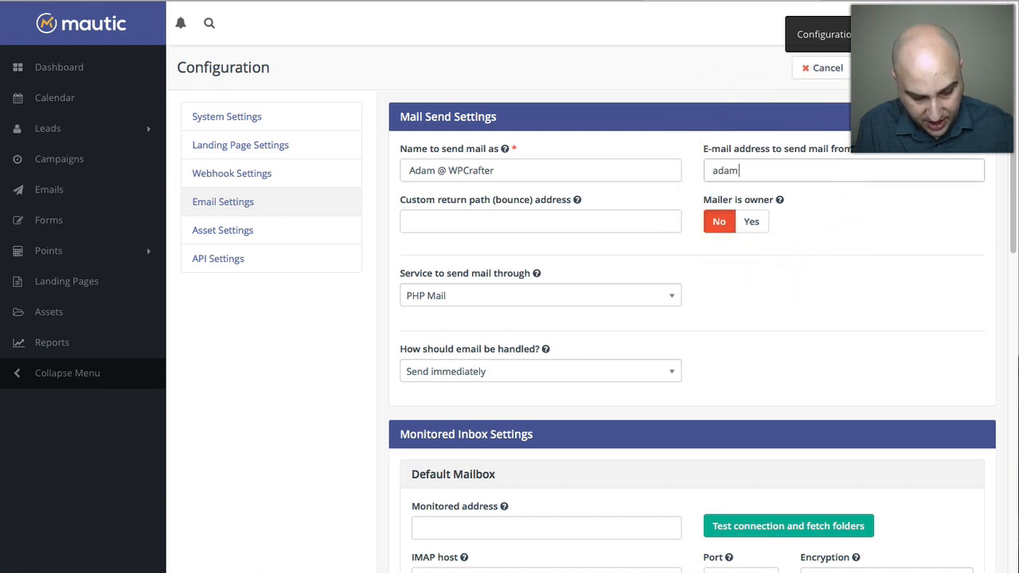
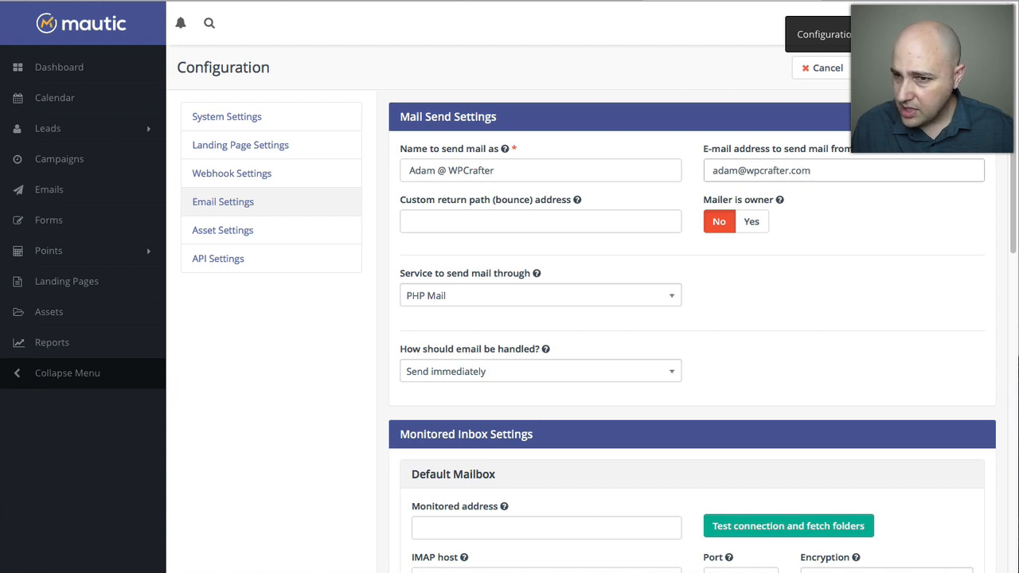
{"action": "left_click", "coordinate": [519, 243]}
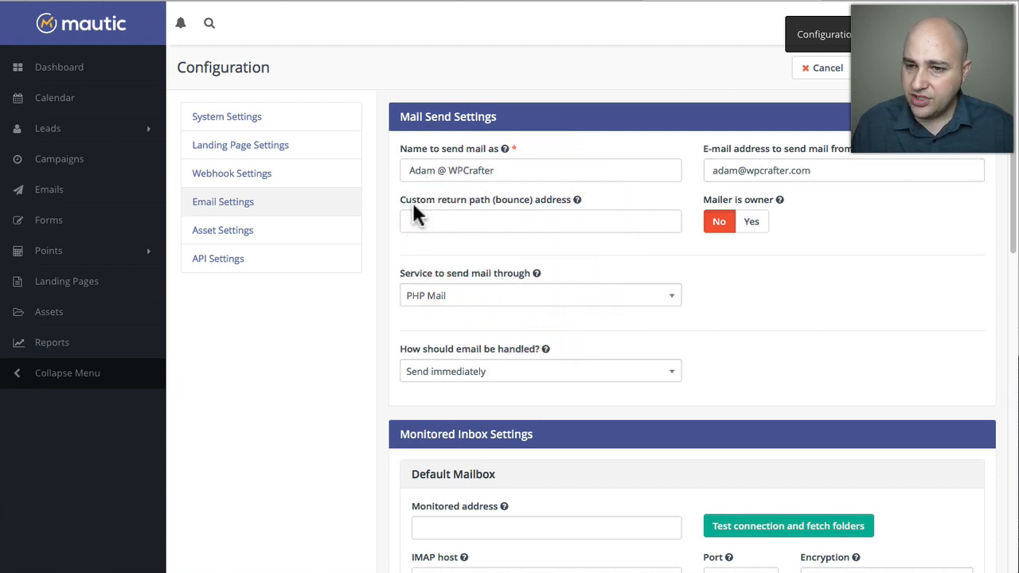
Enter the bounce mailbox address as the custom return-path (bounce) address
{"action": "mouse_move", "coordinate": [410, 208]}
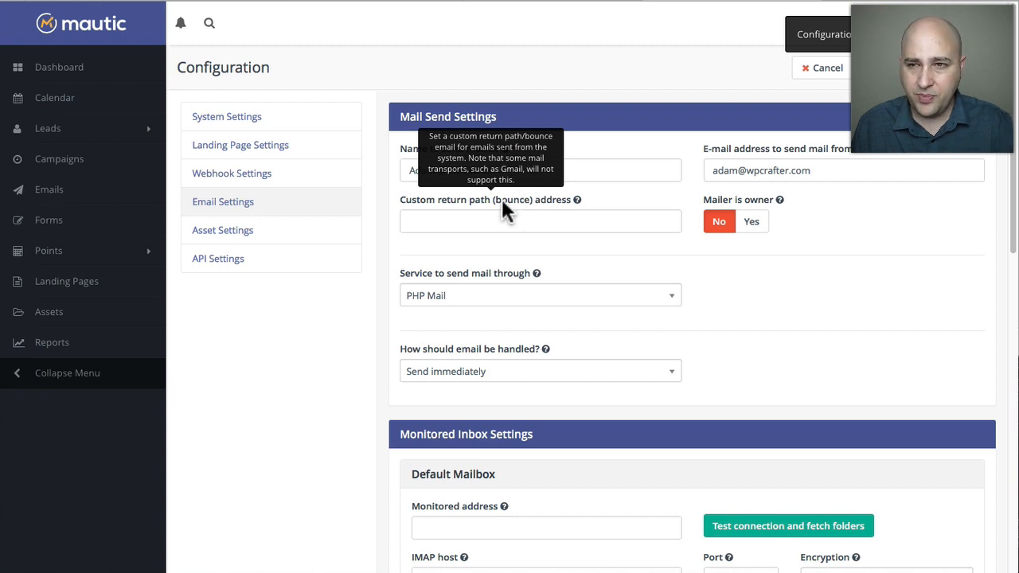
{"action": "left_click", "coordinate": [495, 220]}
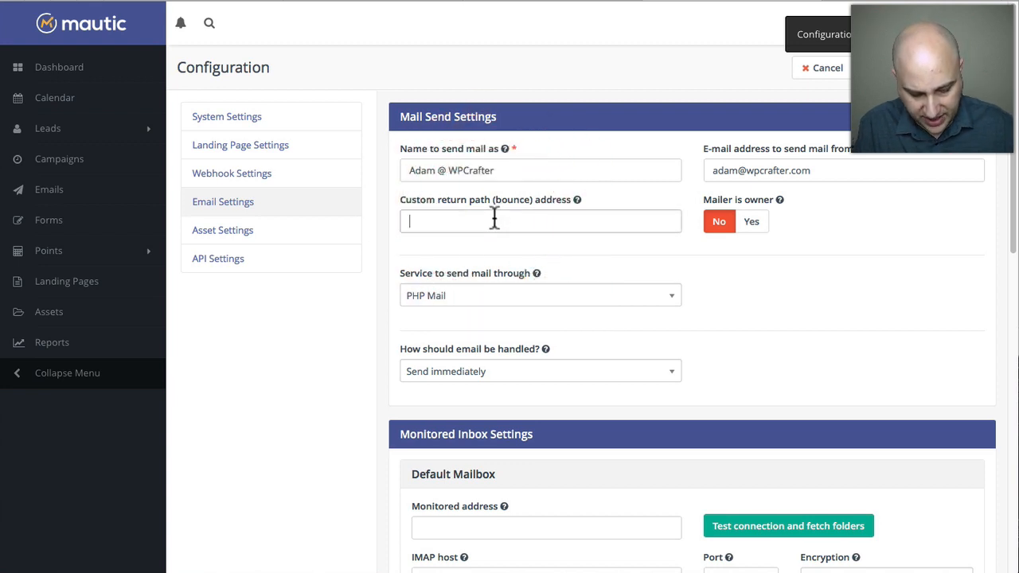
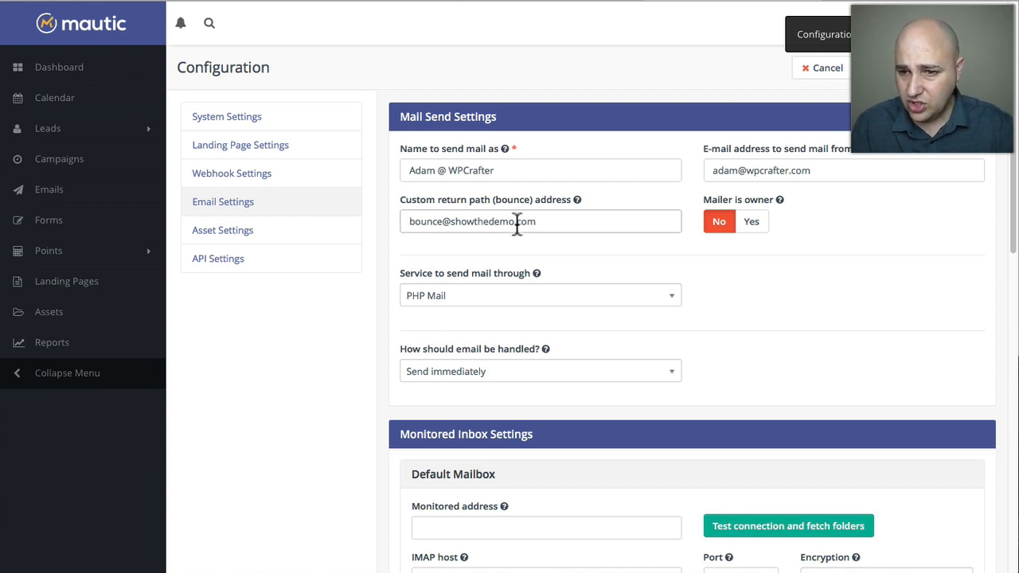
{"action": "left_click", "coordinate": [567, 241]}
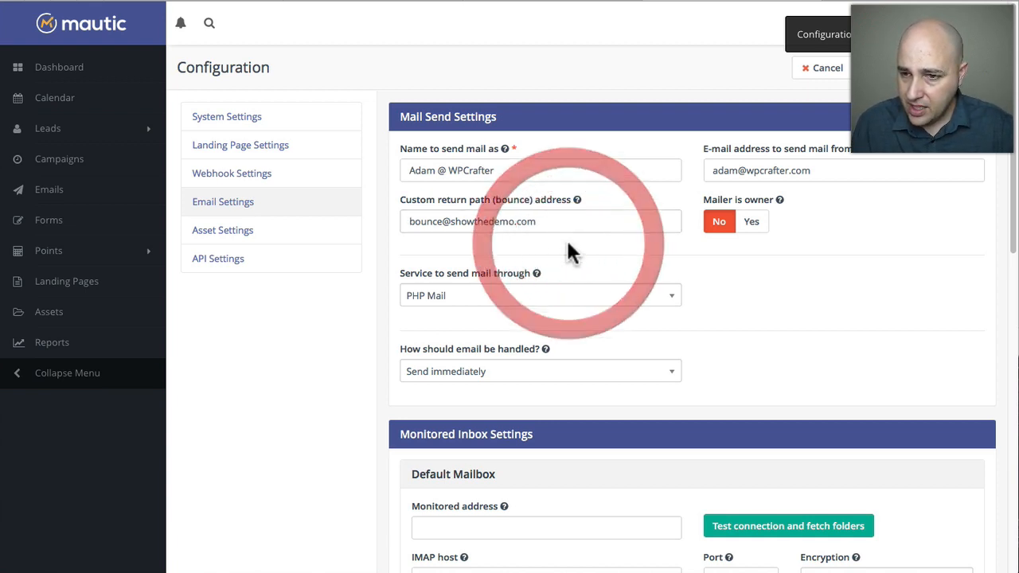
Enter the bounce mailbox as the monitored inbox address and type its IMAP host
{"action": "scroll", "coordinate": [566, 238], "scroll_direction": "down", "scroll_amount": 1}
{"action": "scroll", "coordinate": [568, 251], "scroll_direction": "down", "scroll_amount": 1}
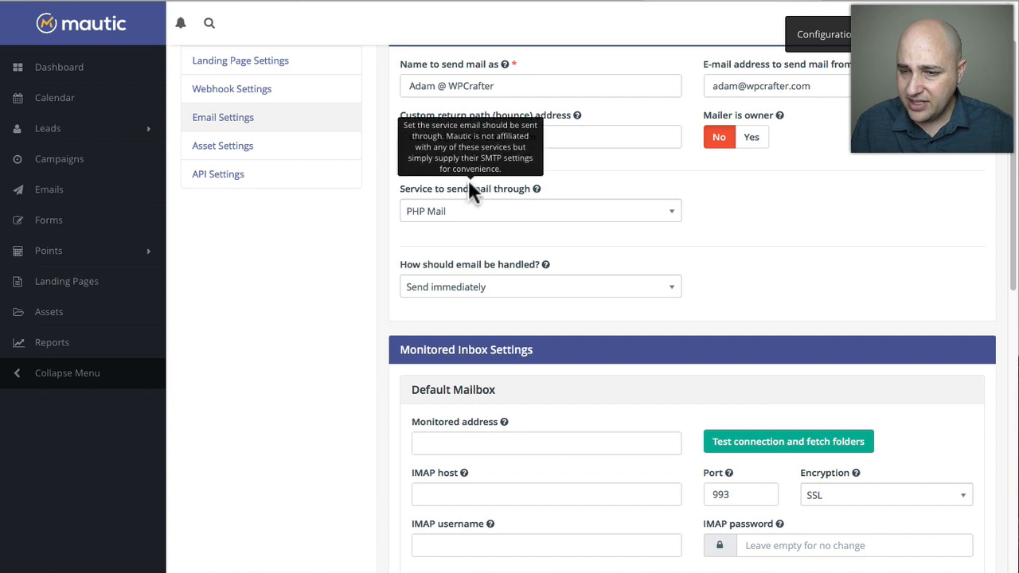
{"action": "scroll", "coordinate": [515, 225], "scroll_direction": "down", "scroll_amount": 1}
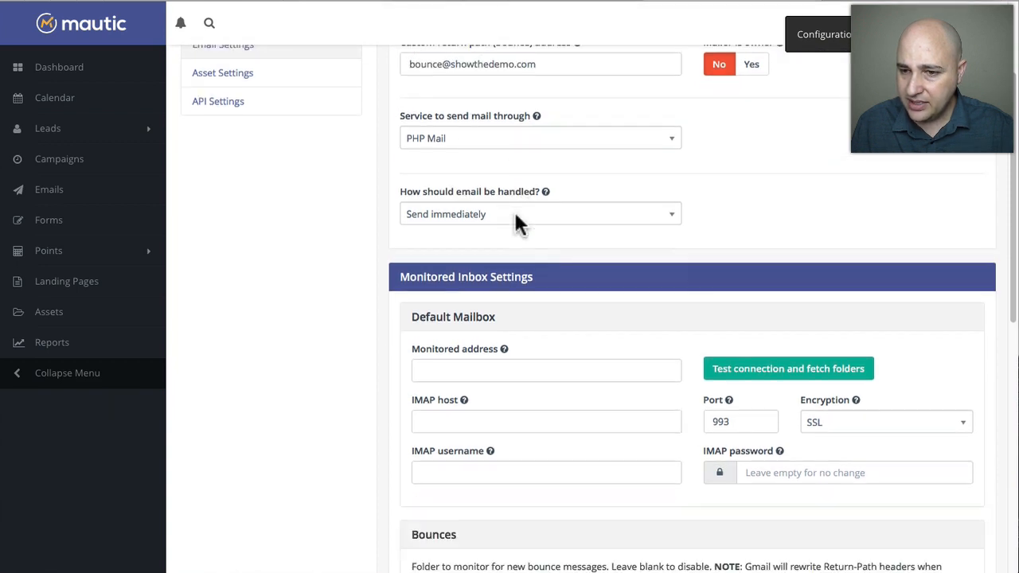
{"action": "scroll", "coordinate": [513, 219], "scroll_direction": "down", "scroll_amount": 2}
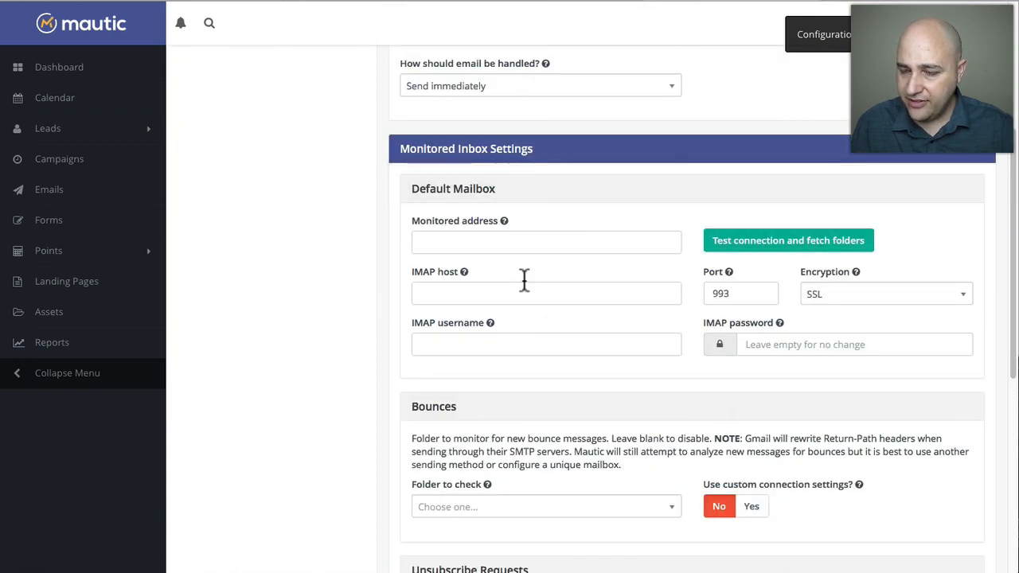
{"action": "scroll", "coordinate": [530, 278], "scroll_direction": "down", "scroll_amount": 1}
{"action": "left_click", "coordinate": [519, 167]}
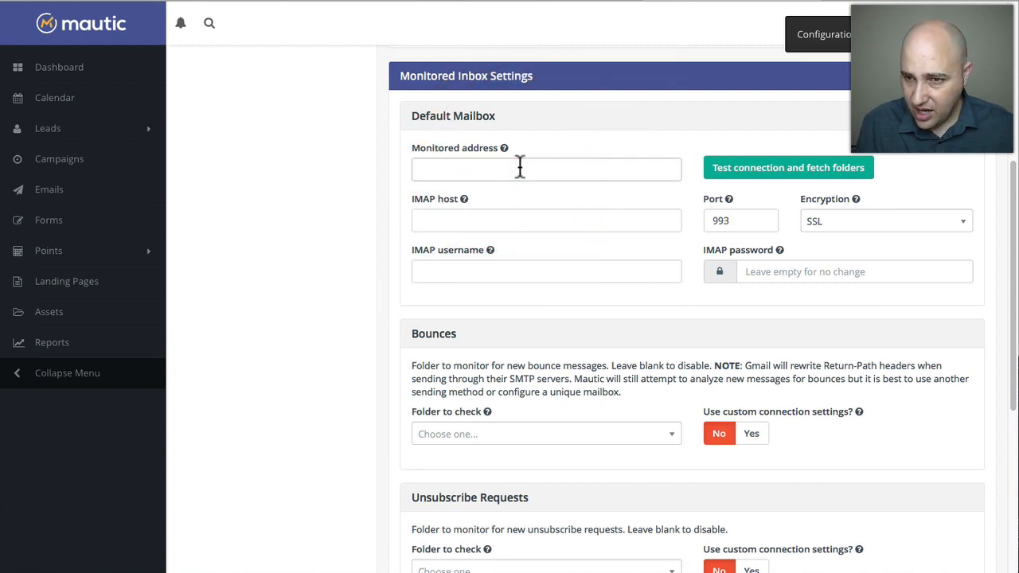
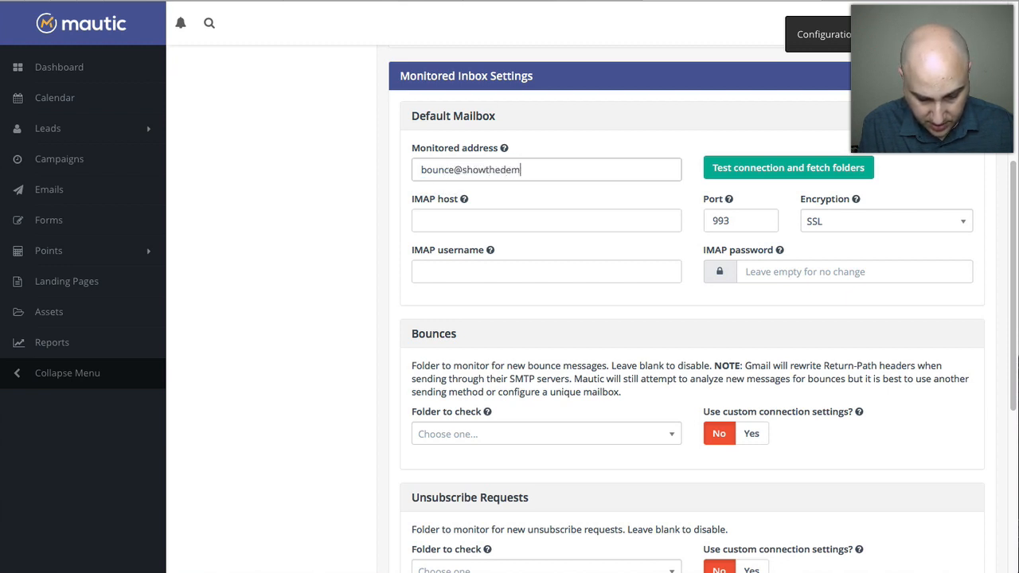
{"action": "key", "text": "Tab"}
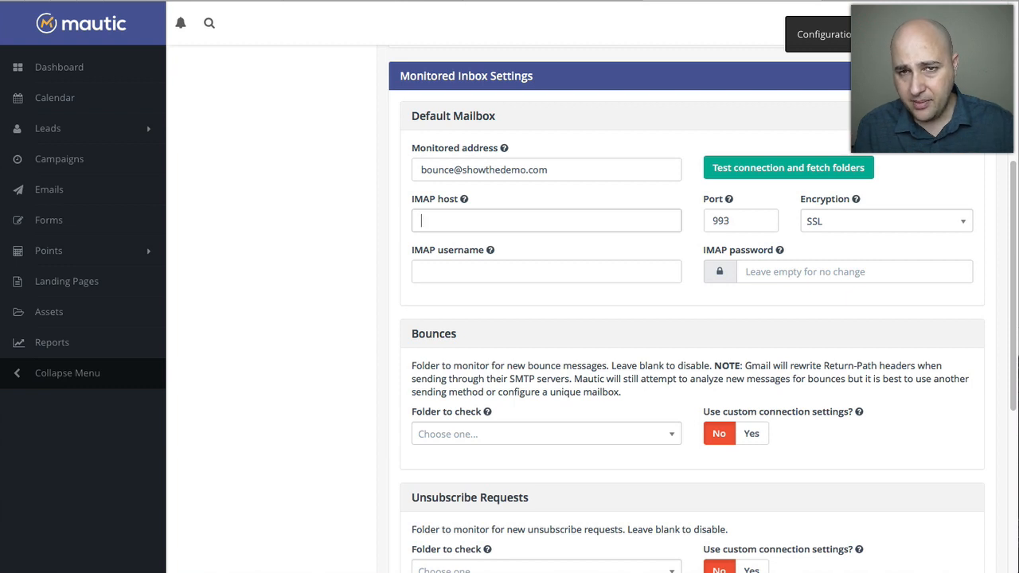
{"action": "type", "text": "mail.showthe"}
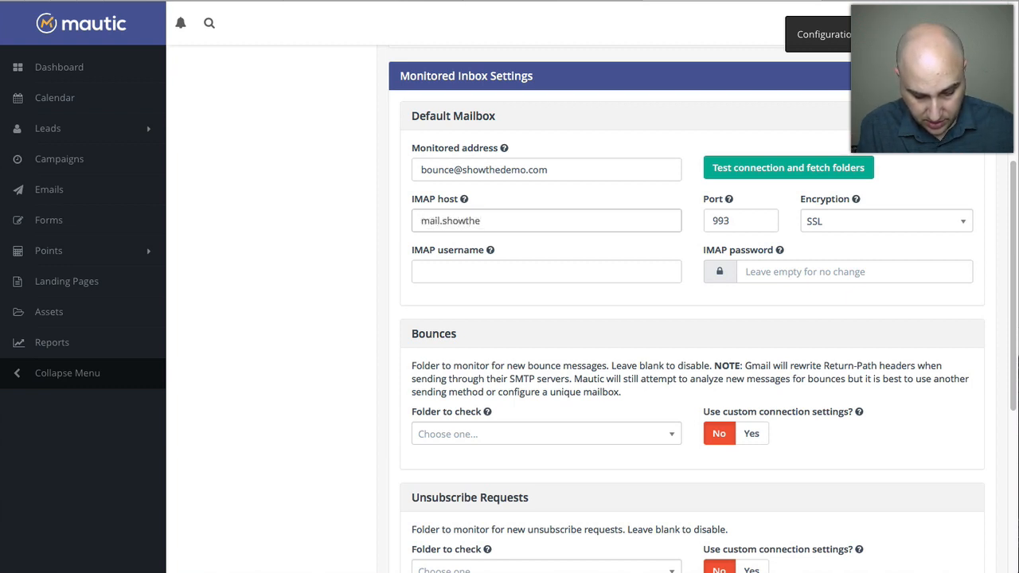
{"action": "type", "text": ".com"}
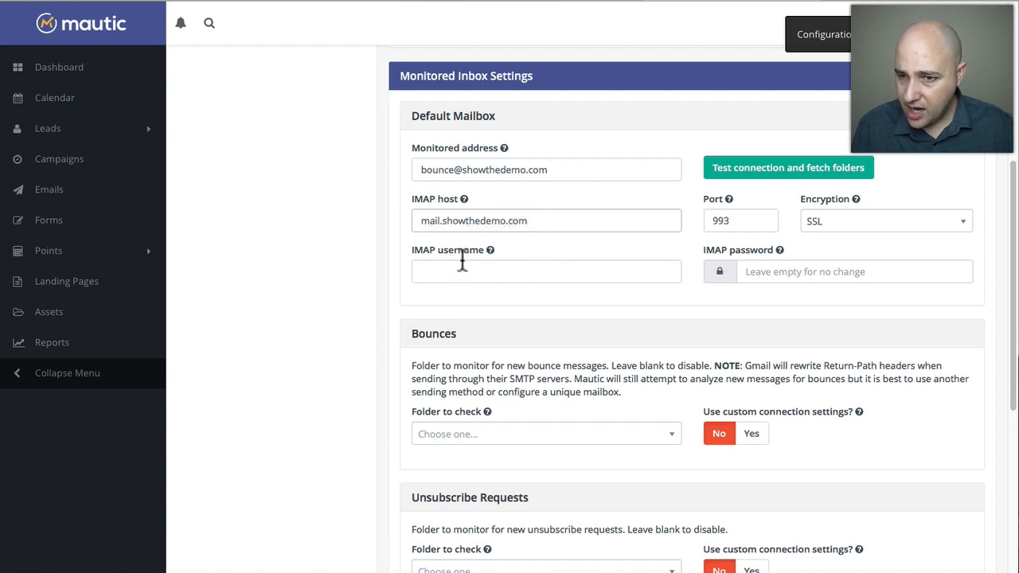
Fill in the bounce mailbox's login name and password
{"action": "left_click", "coordinate": [434, 272]}
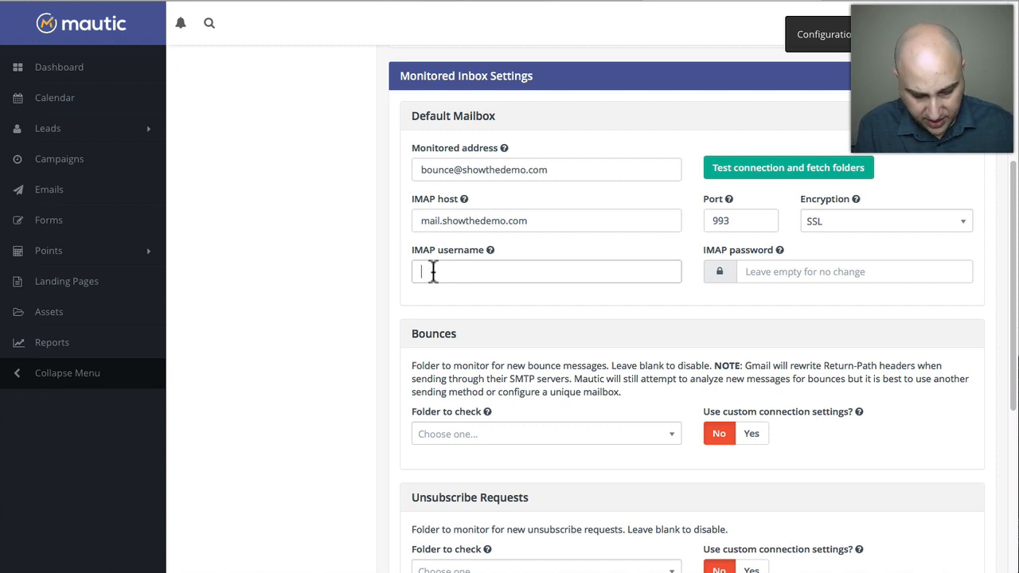
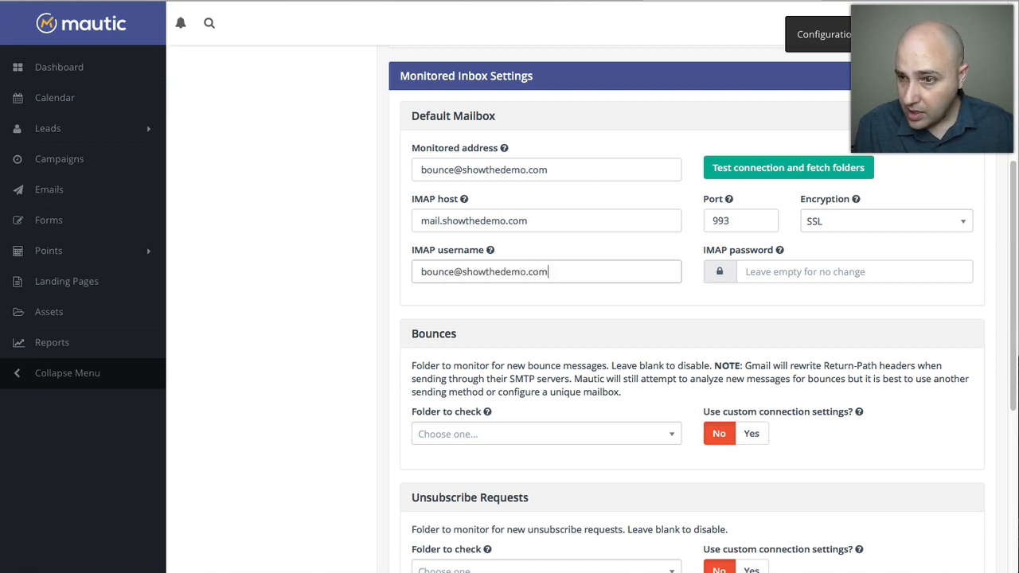
{"action": "left_click", "coordinate": [780, 271]}
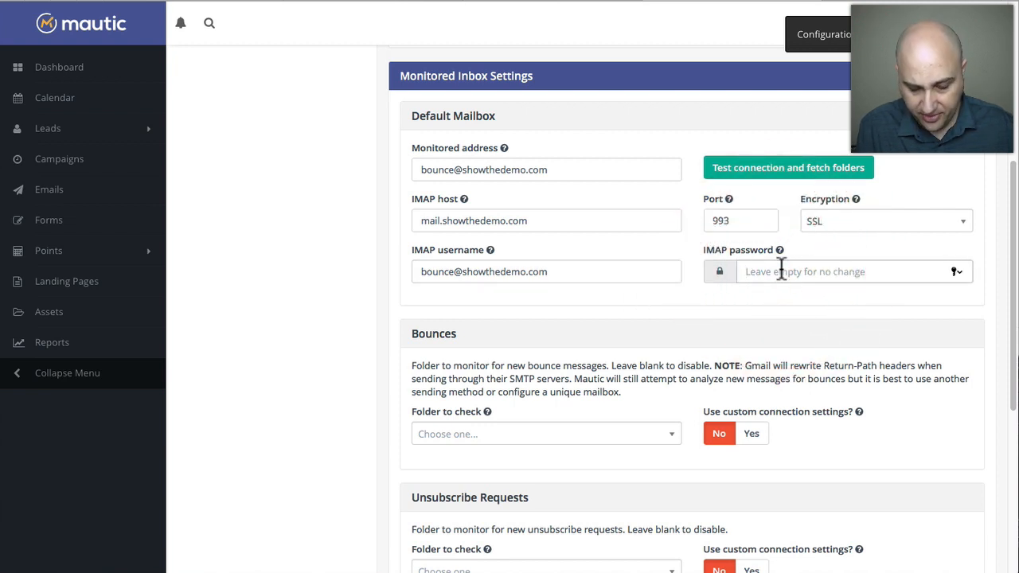
{"action": "type", "text": "•"}
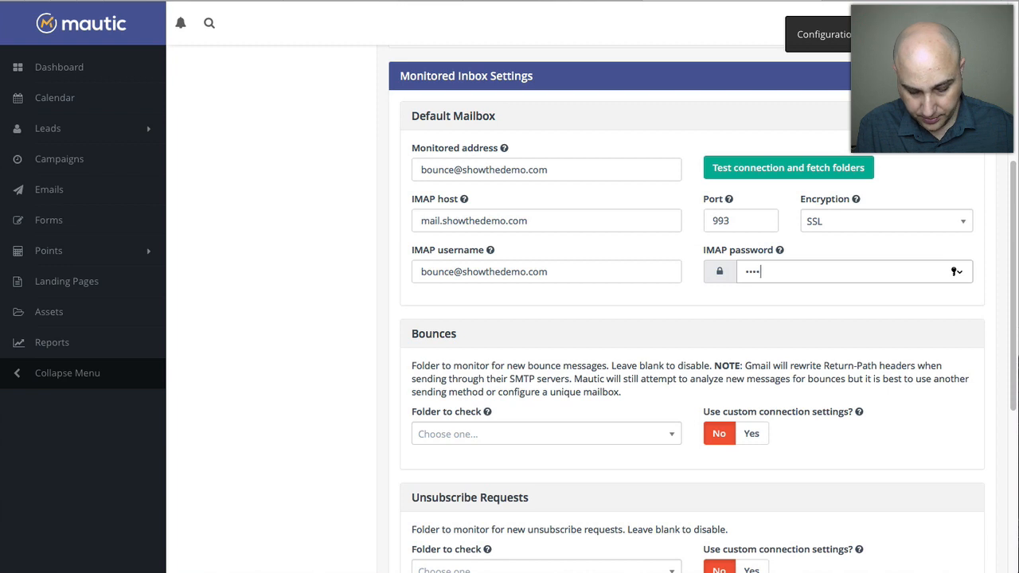
{"action": "type", "text": "•"}
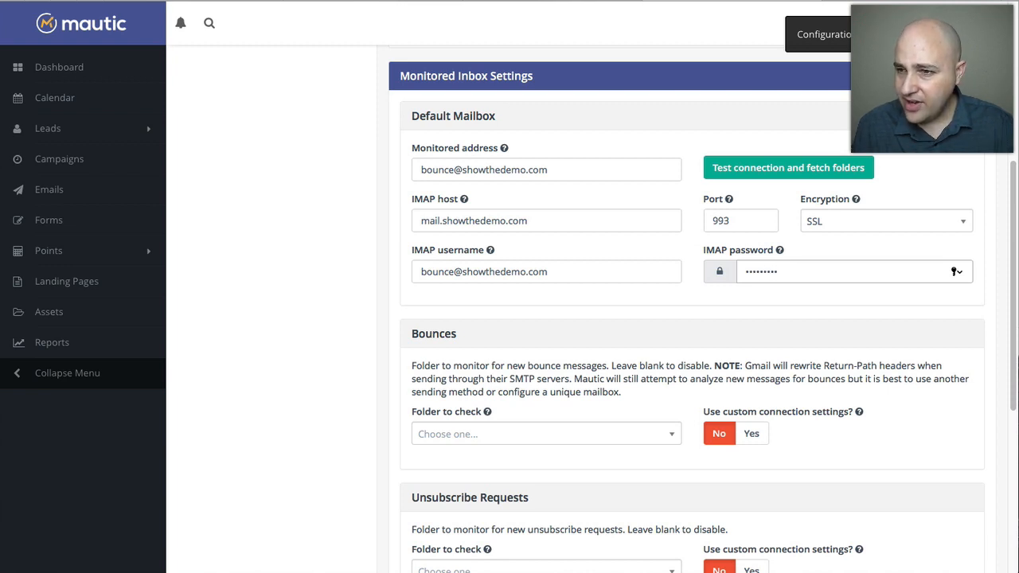
Test the IMAP connection, switch Encryption from SSL to None, and test again
{"action": "left_click", "coordinate": [766, 170]}
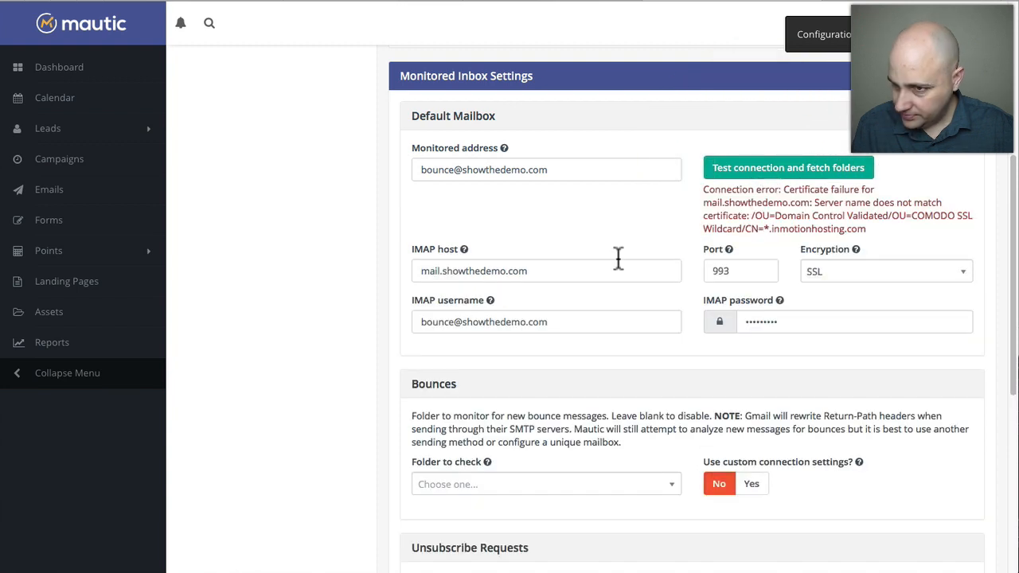
{"action": "left_click", "coordinate": [860, 274]}
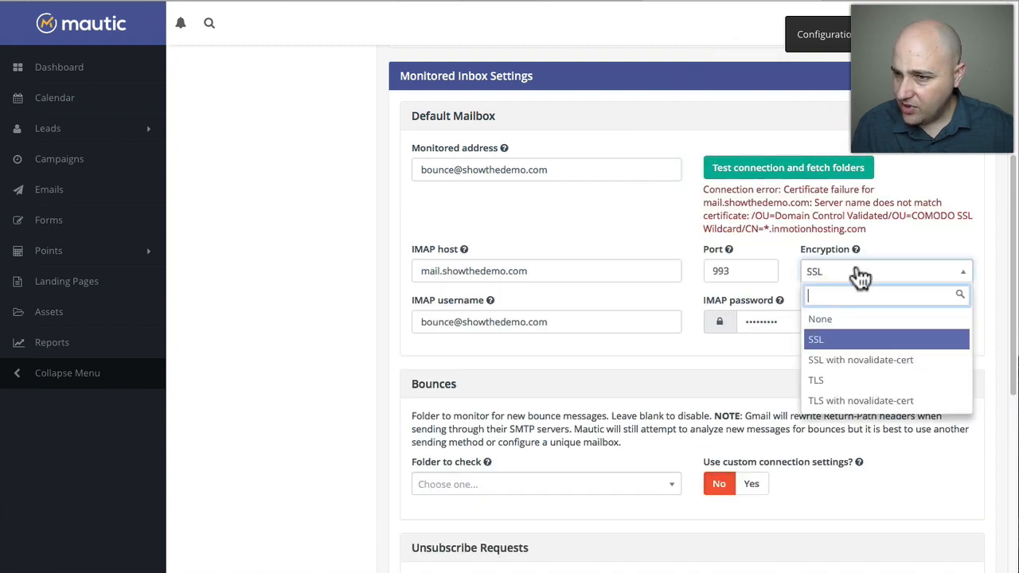
{"action": "left_click", "coordinate": [823, 321]}
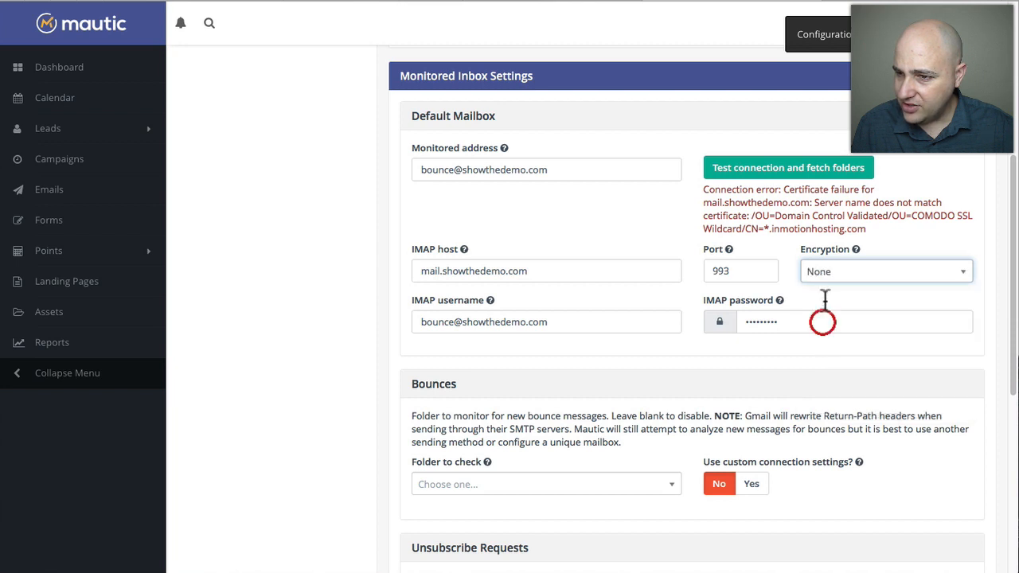
{"action": "left_click", "coordinate": [771, 170]}
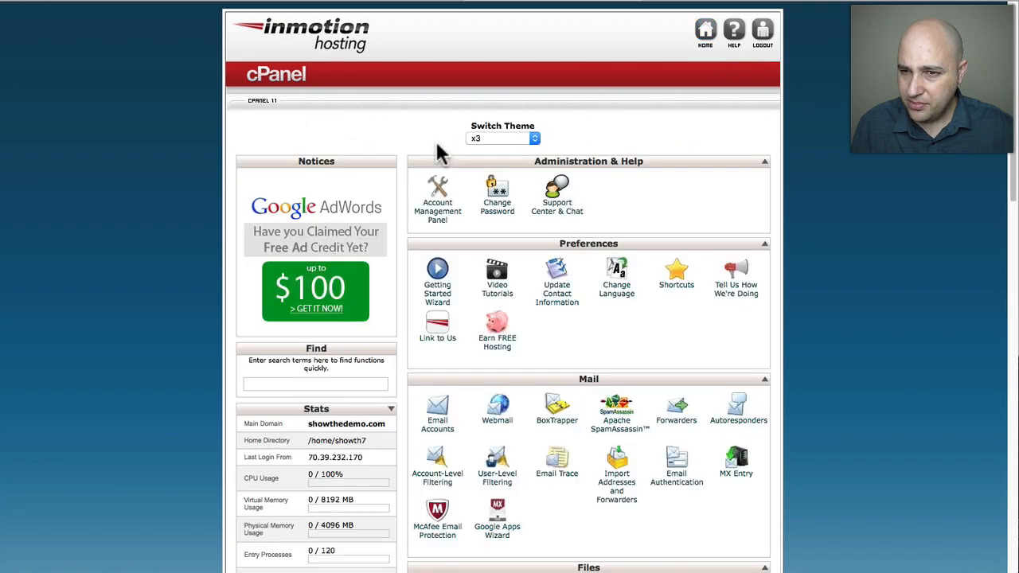
In cPanel Email Accounts, open the mail client configuration for the bounce account
{"action": "scroll", "coordinate": [470, 222], "scroll_direction": "down", "scroll_amount": 10}
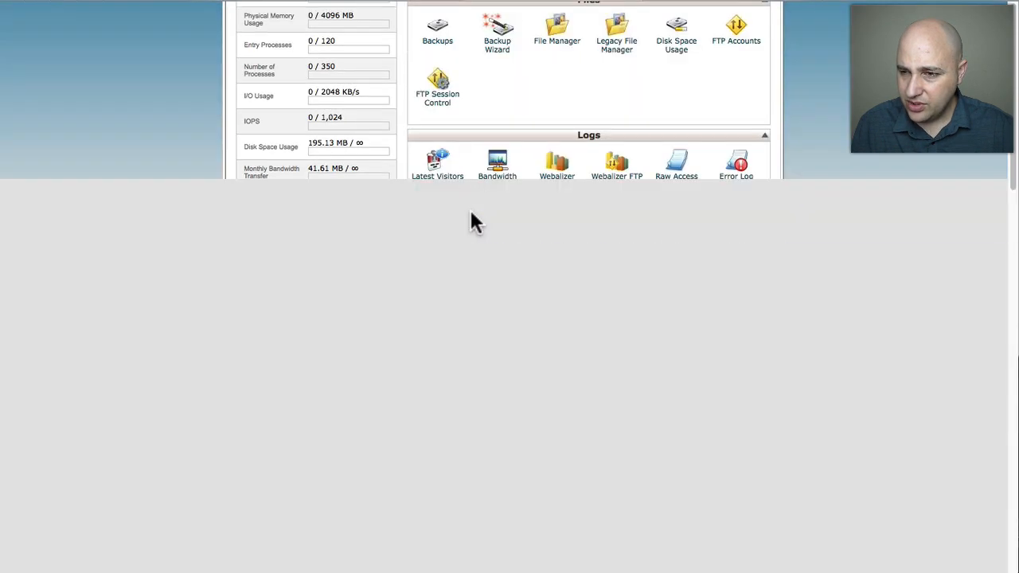
{"action": "scroll", "coordinate": [469, 221], "scroll_direction": "down", "scroll_amount": 2}
{"action": "scroll", "coordinate": [470, 221], "scroll_direction": "up", "scroll_amount": 15}
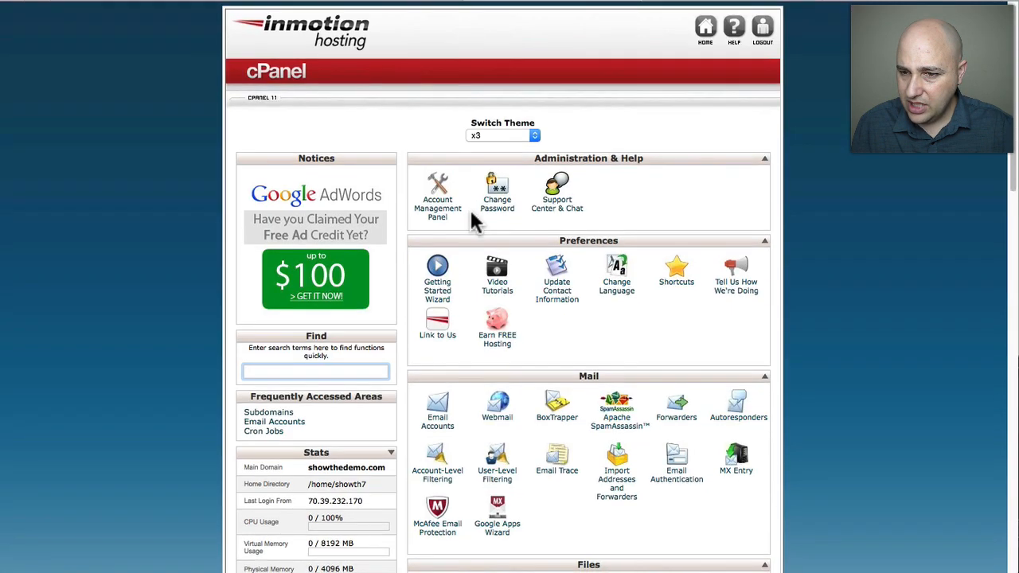
{"action": "scroll", "coordinate": [471, 222], "scroll_direction": "down", "scroll_amount": 3}
{"action": "left_click", "coordinate": [434, 217]}
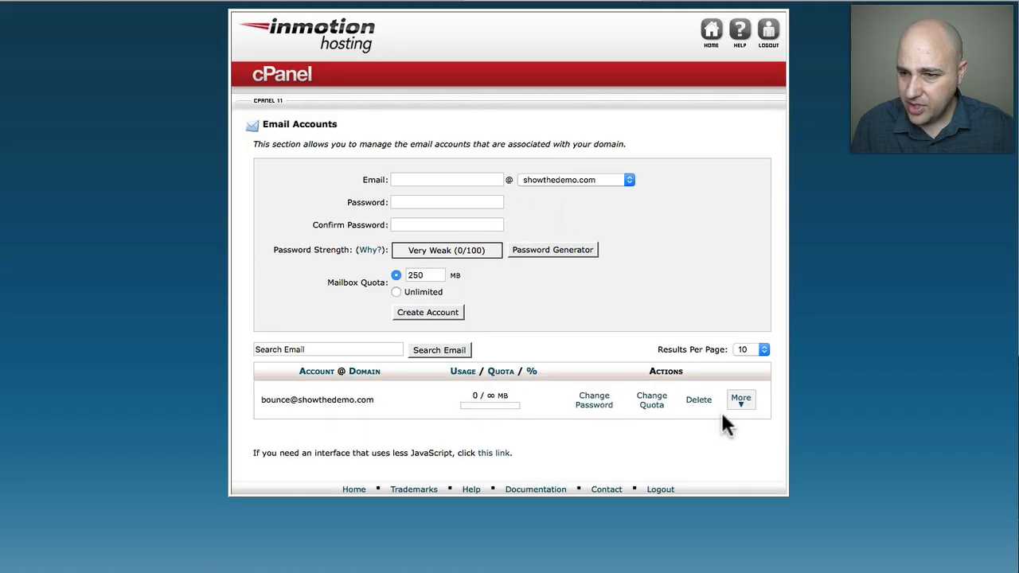
{"action": "left_click", "coordinate": [741, 406]}
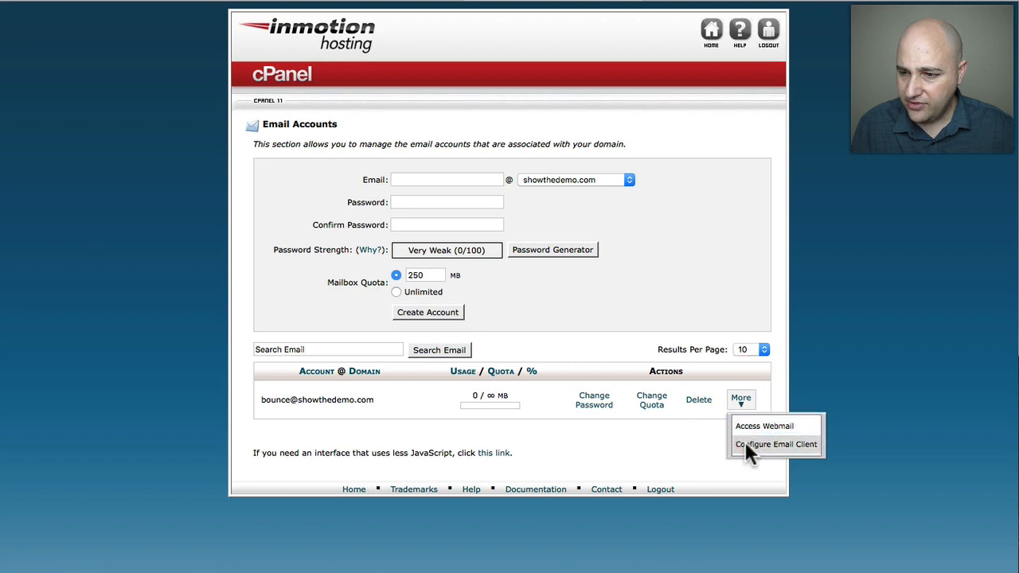
{"action": "left_click", "coordinate": [747, 446]}
Copy the secure incoming server name secure186.inmotionhosting.com and return to Mautic
{"action": "scroll", "coordinate": [454, 348], "scroll_direction": "down", "scroll_amount": 5}
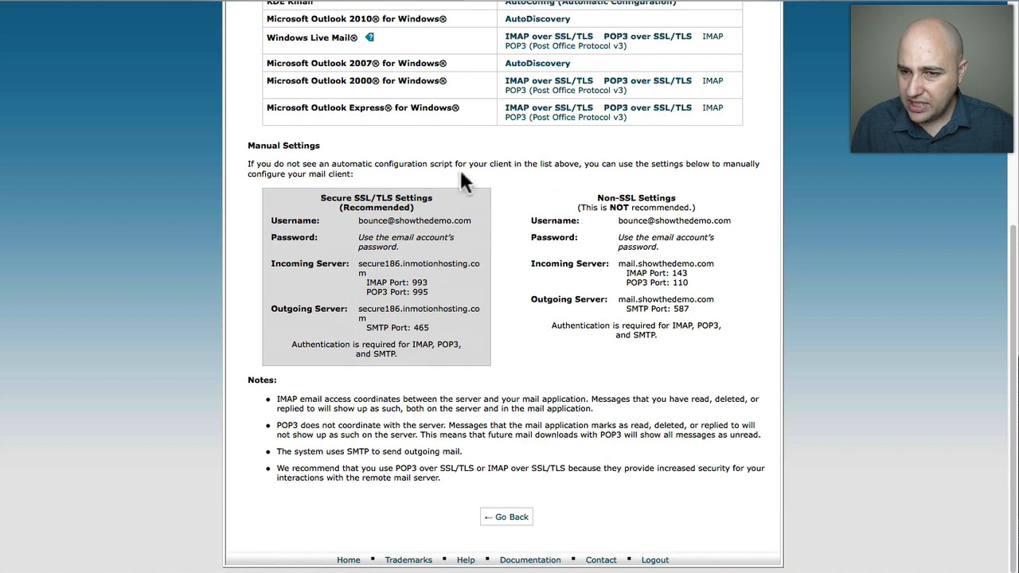
{"action": "mouse_move", "coordinate": [715, 263]}
{"action": "left_mouse_down"}
{"action": "mouse_move", "coordinate": [613, 263]}
{"action": "mouse_move", "coordinate": [623, 268]}
{"action": "mouse_move", "coordinate": [629, 320]}
{"action": "mouse_move", "coordinate": [628, 306]}
{"action": "left_mouse_up"}
{"action": "left_click", "coordinate": [693, 268]}
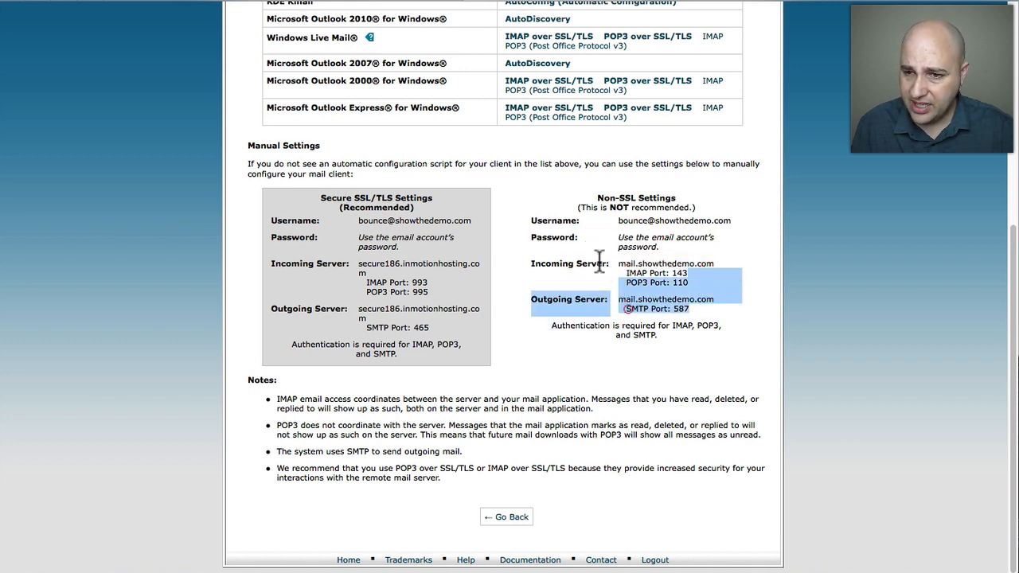
{"action": "left_click", "coordinate": [600, 261]}
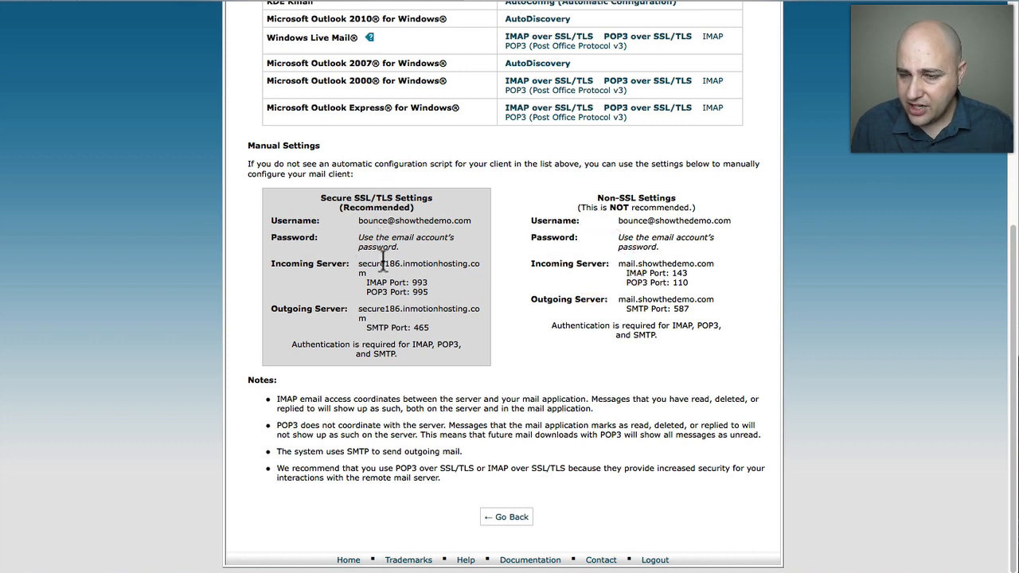
{"action": "double_click", "coordinate": [359, 268]}
{"action": "key", "text": "ctrl+c"}
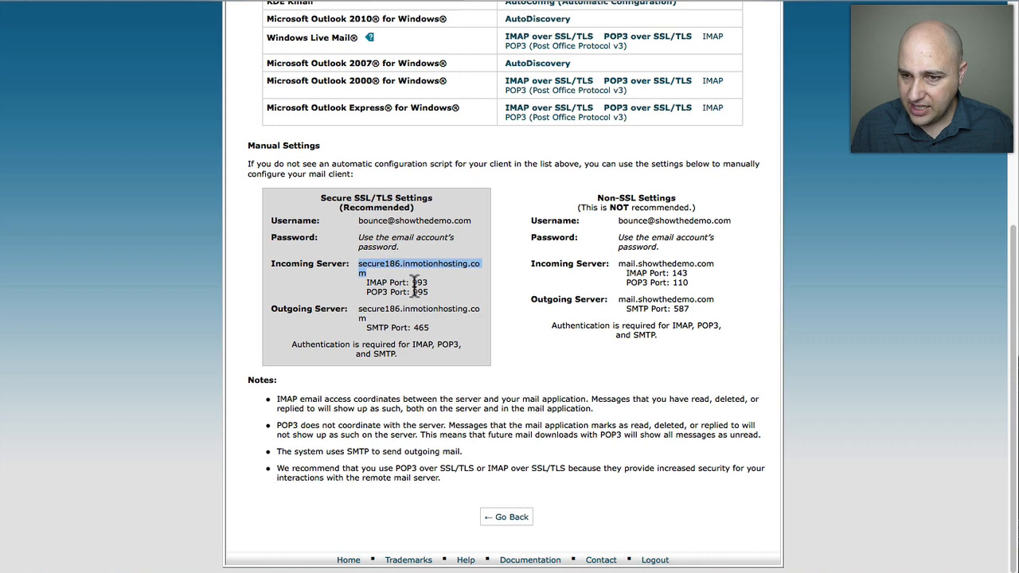
{"action": "left_click", "coordinate": [740, 1]}
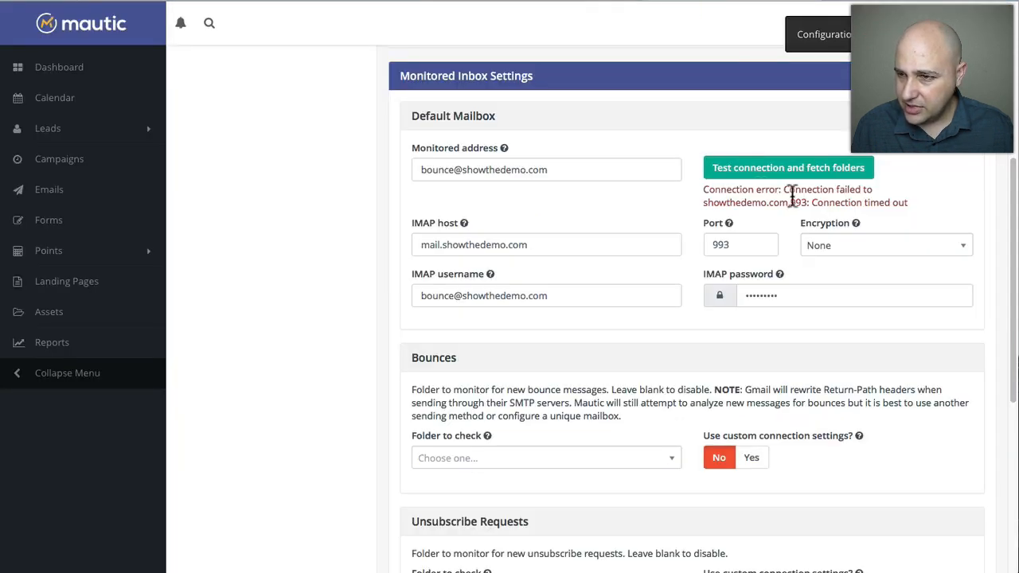
Paste secure186.inmotionhosting.com over the existing IMAP host value
{"action": "left_click", "coordinate": [516, 247]}
{"action": "key", "text": "ctrl+a"}
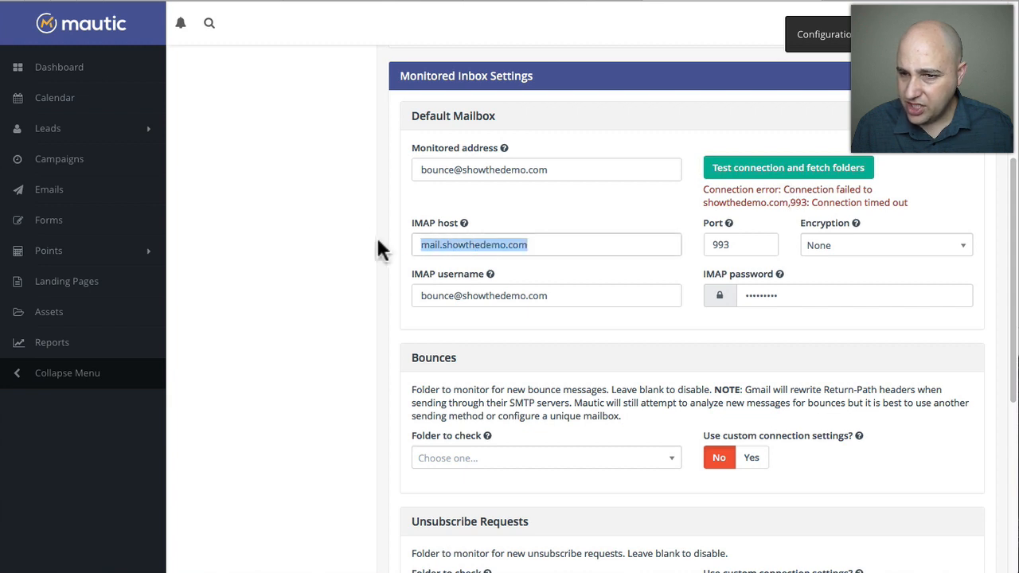
{"action": "key", "text": "ctrl+v"}
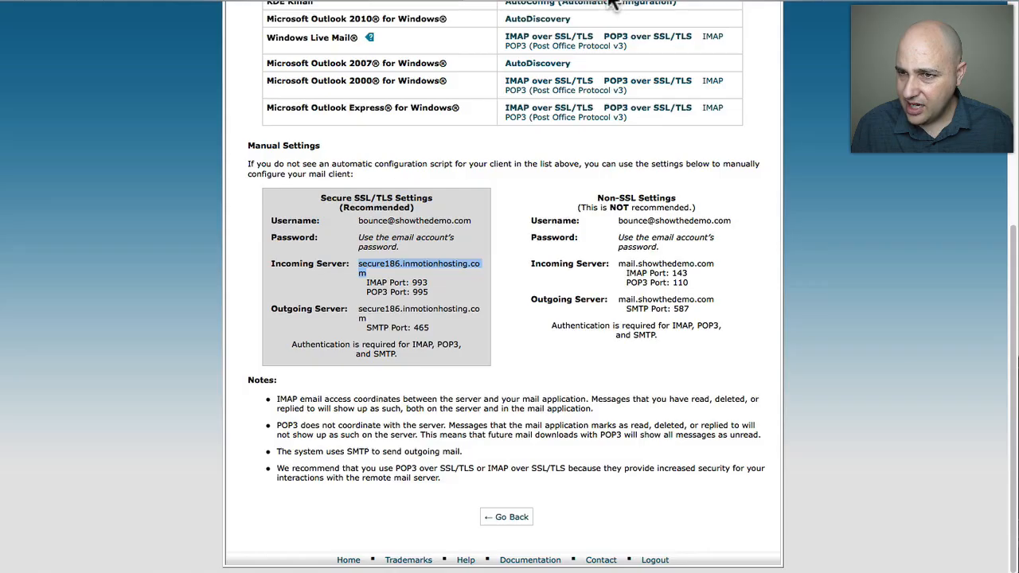
{"action": "left_click", "coordinate": [618, 4]}
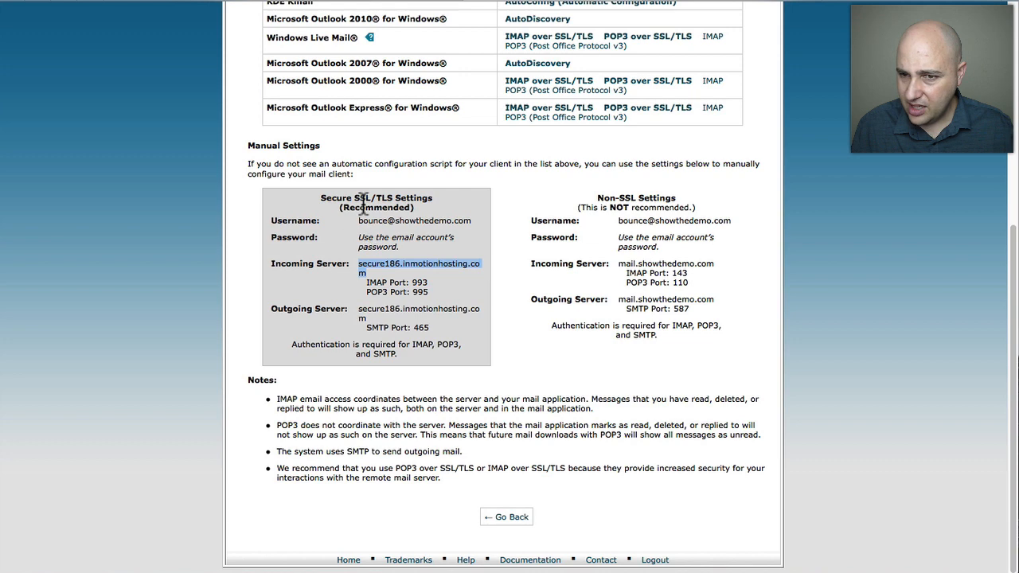
{"action": "left_click", "coordinate": [763, 5]}
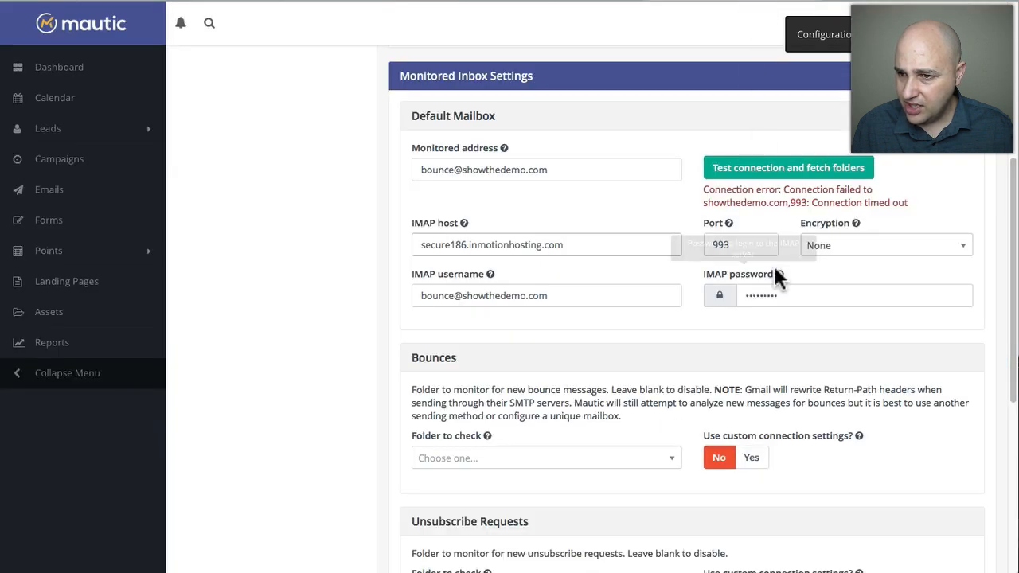
Set mailbox encryption to SSL, rerun the connection test, and compare with cPanel's SSL/TLS settings
{"action": "left_click", "coordinate": [813, 248]}
{"action": "left_click", "coordinate": [825, 315]}
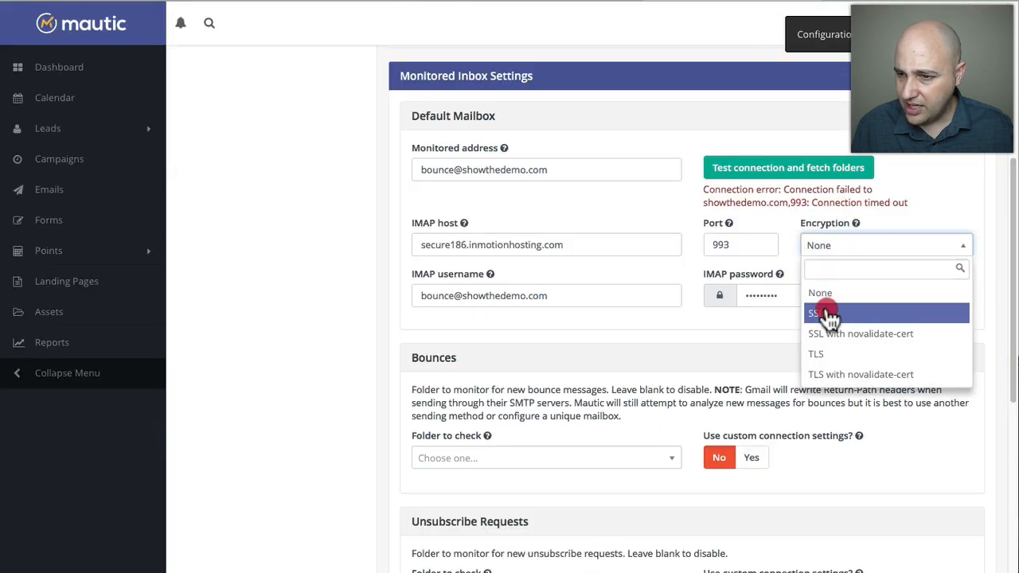
{"action": "left_click", "coordinate": [762, 171]}
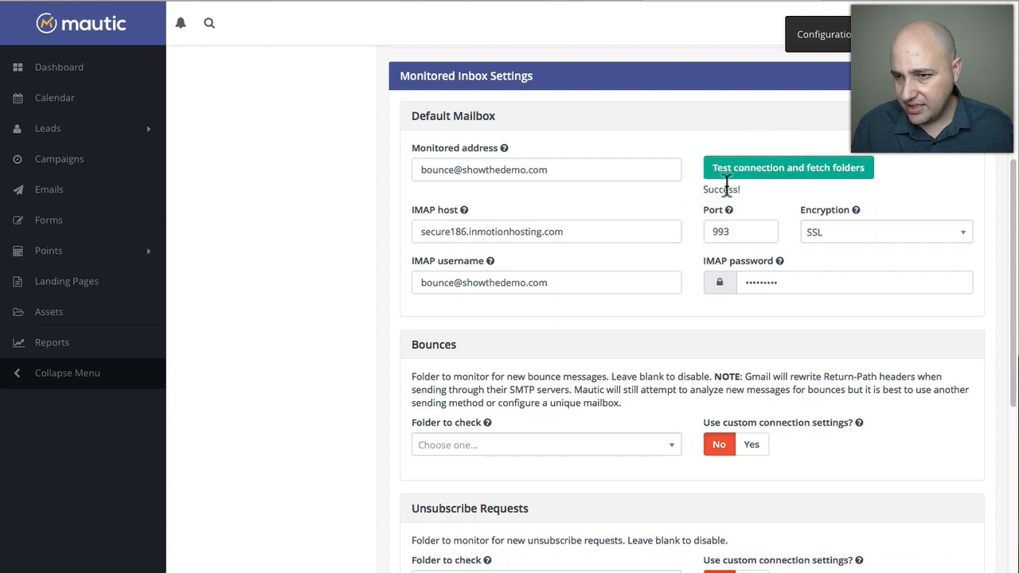
{"action": "left_click", "coordinate": [558, 1]}
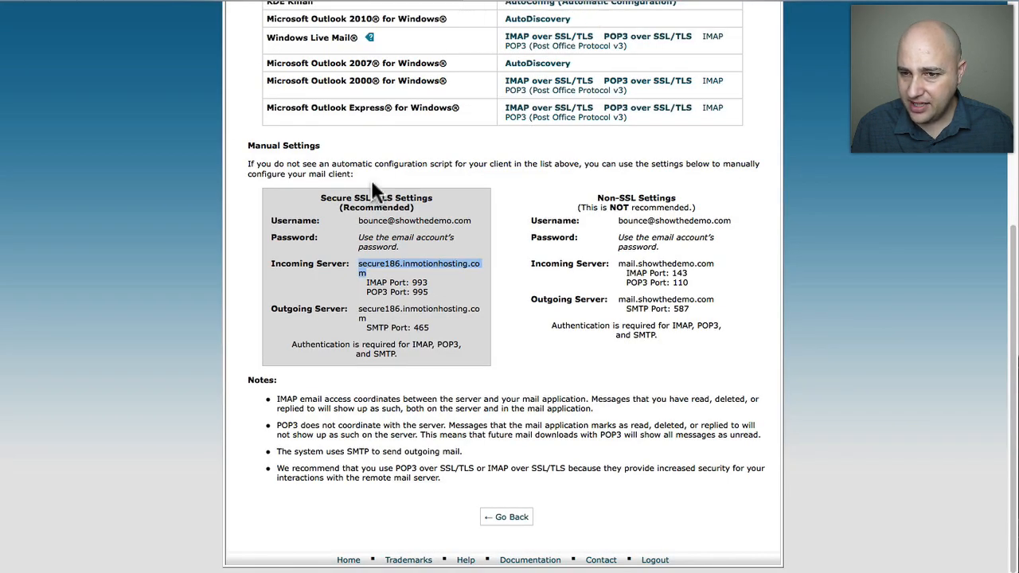
{"action": "left_click_drag", "start_coordinate": [265, 261], "coordinate": [409, 269]}
{"action": "left_click", "coordinate": [417, 257]}
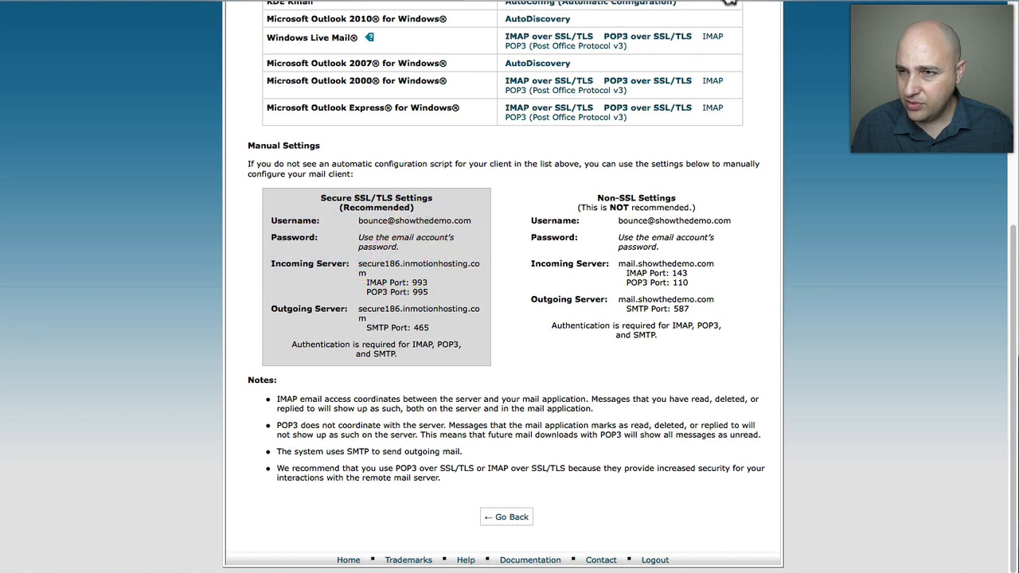
{"action": "left_click", "coordinate": [730, 4]}
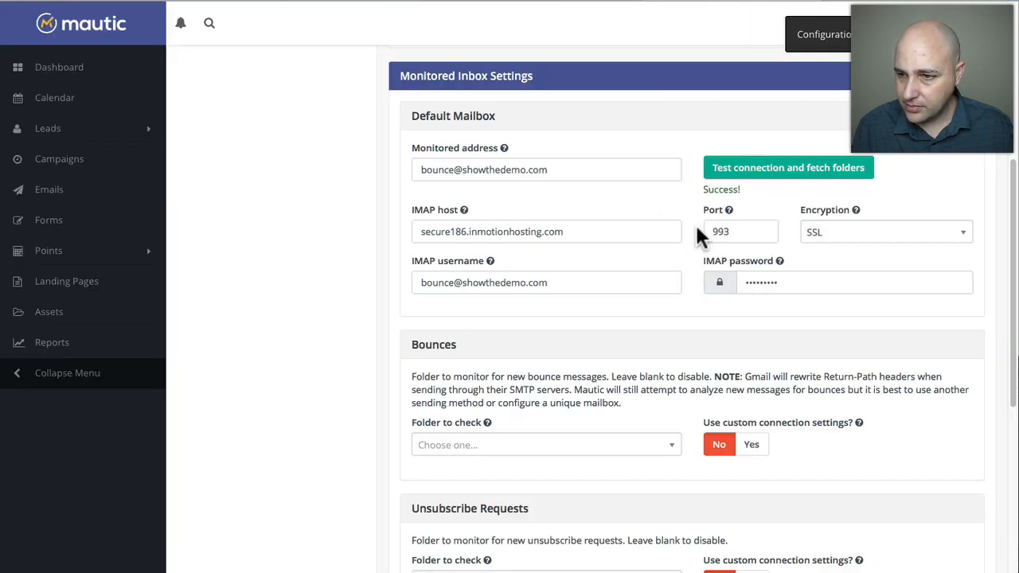
Choose INBOX in both the Bounces and Unsubscribe Requests 'Folder to check' dropdowns
{"action": "scroll", "coordinate": [694, 200], "scroll_direction": "down", "scroll_amount": 3}
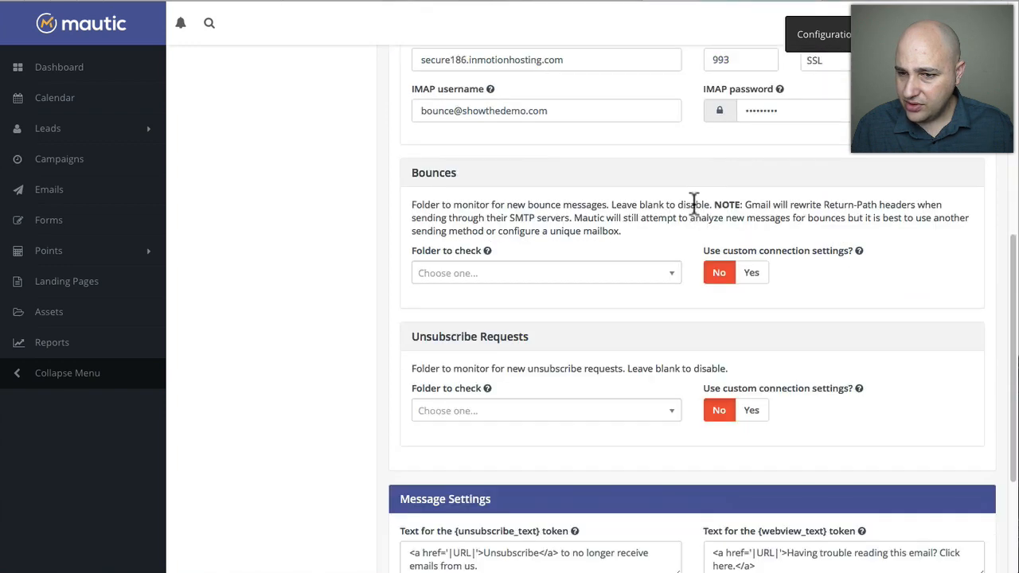
{"action": "scroll", "coordinate": [694, 201], "scroll_direction": "down", "scroll_amount": 1}
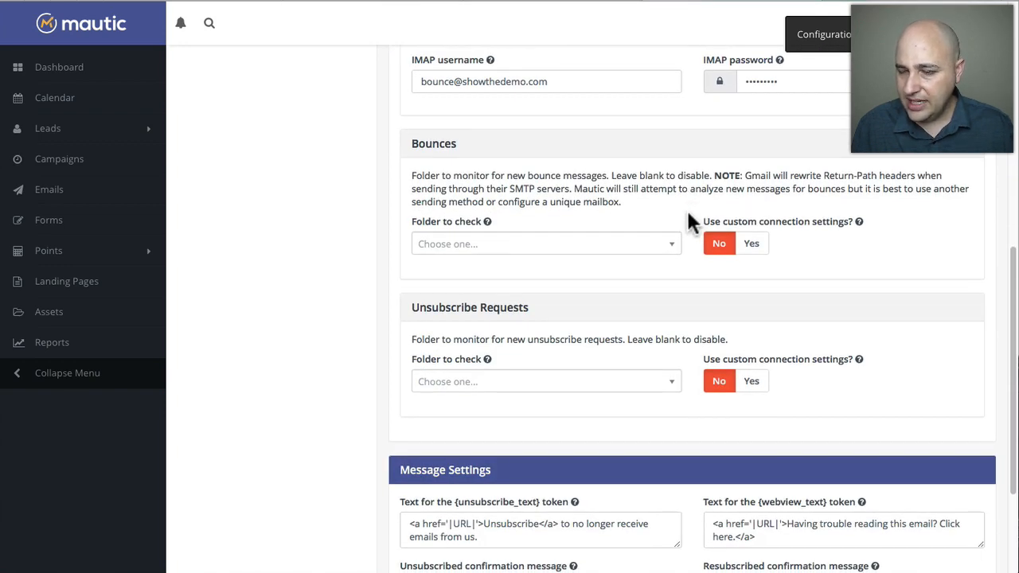
{"action": "scroll", "coordinate": [645, 167], "scroll_direction": "up", "scroll_amount": 2}
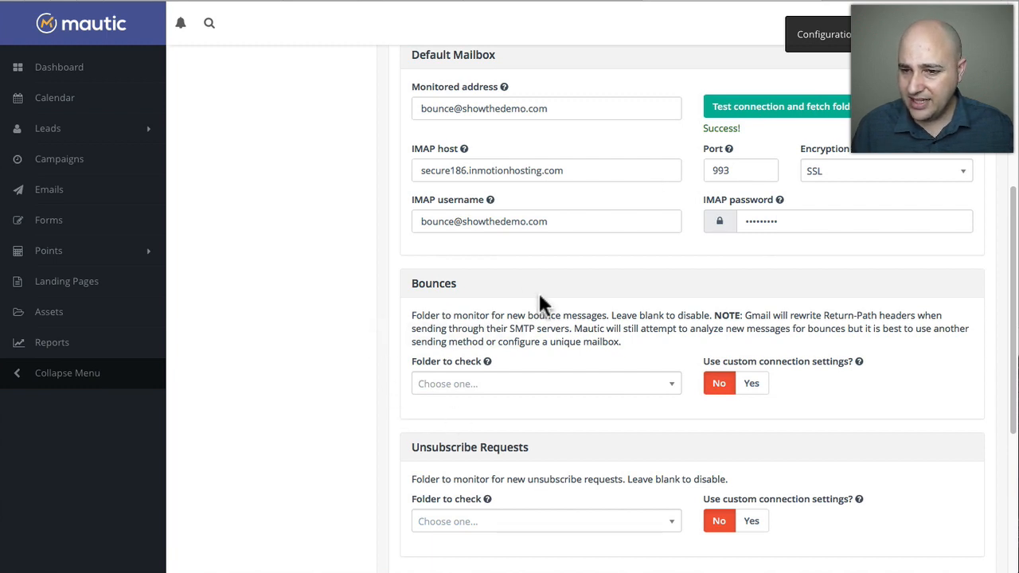
{"action": "scroll", "coordinate": [510, 382], "scroll_direction": "down", "scroll_amount": 2}
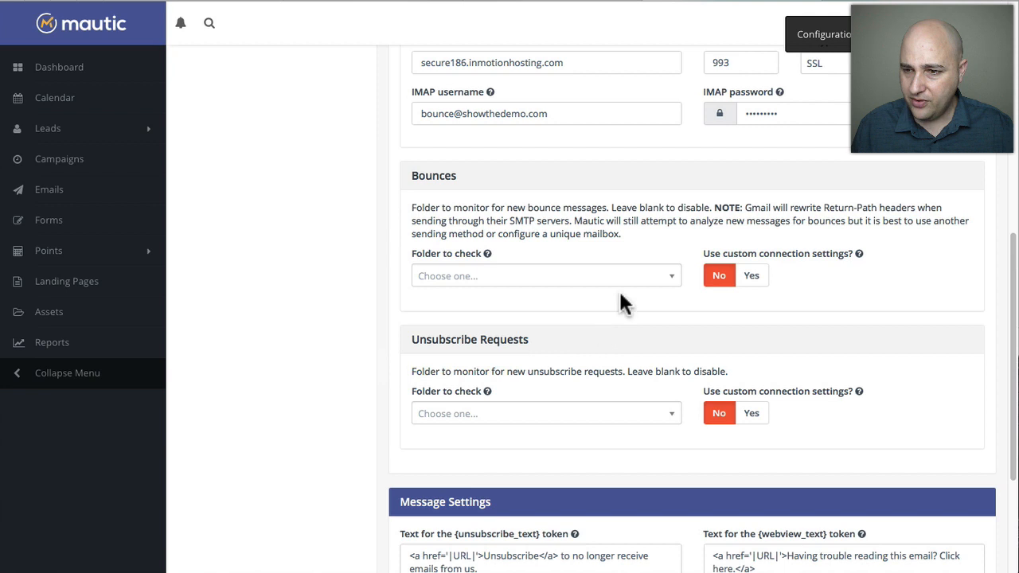
{"action": "left_click", "coordinate": [675, 278]}
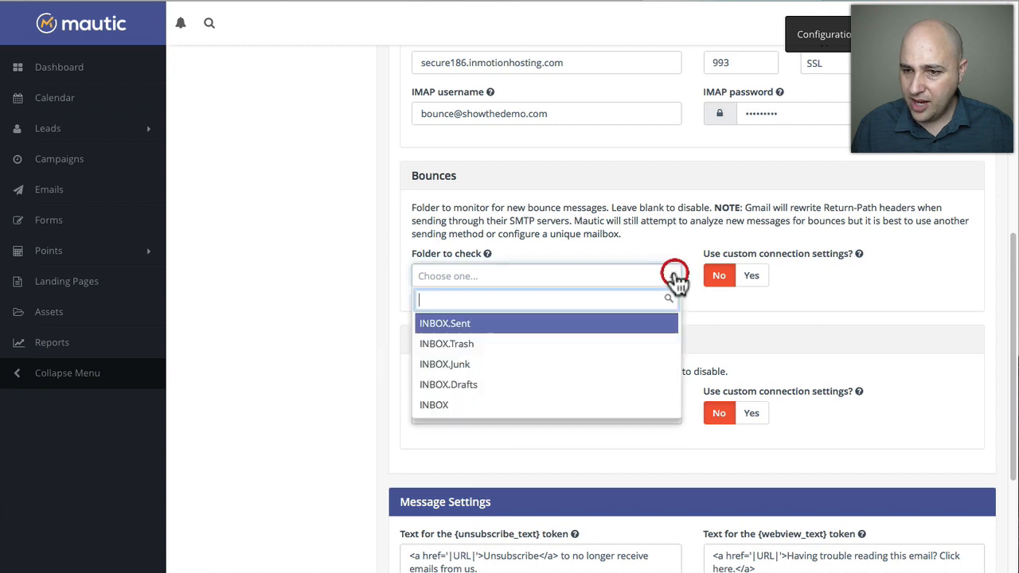
{"action": "left_click", "coordinate": [434, 408]}
{"action": "left_click", "coordinate": [671, 413]}
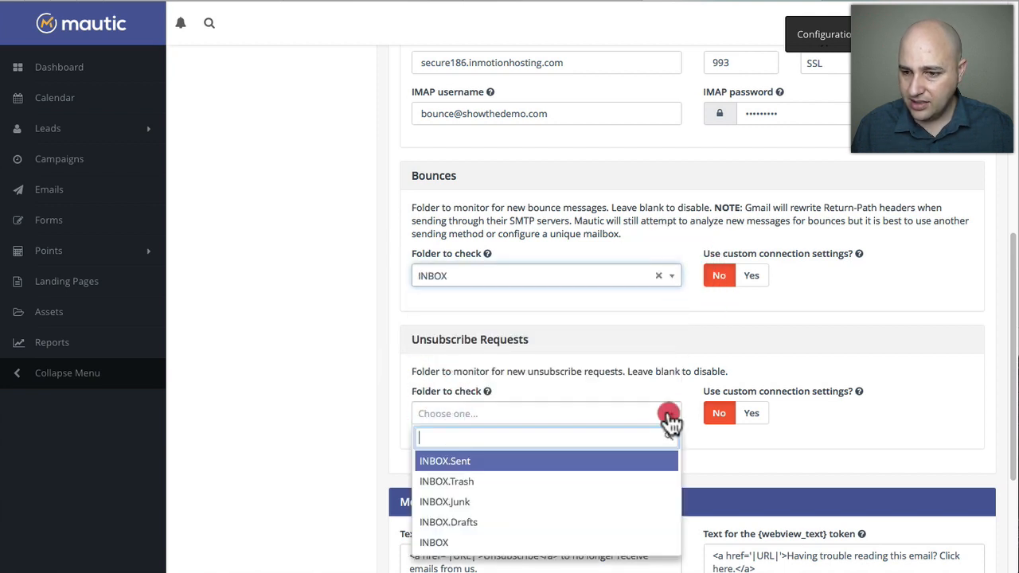
{"action": "left_click", "coordinate": [454, 548]}
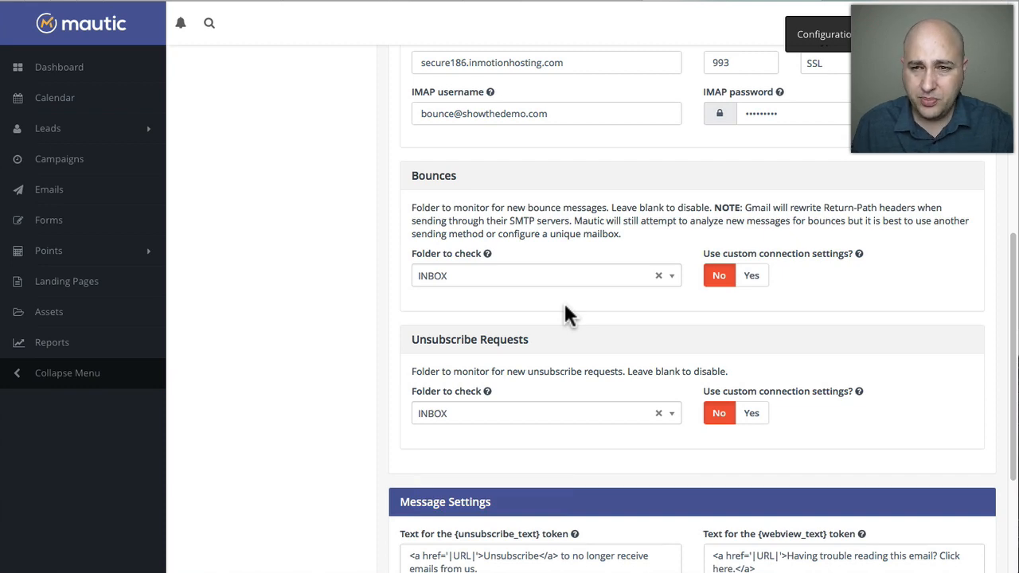
{"action": "scroll", "coordinate": [563, 300], "scroll_direction": "down", "scroll_amount": 3}
{"action": "scroll", "coordinate": [667, 337], "scroll_direction": "up", "scroll_amount": 2}
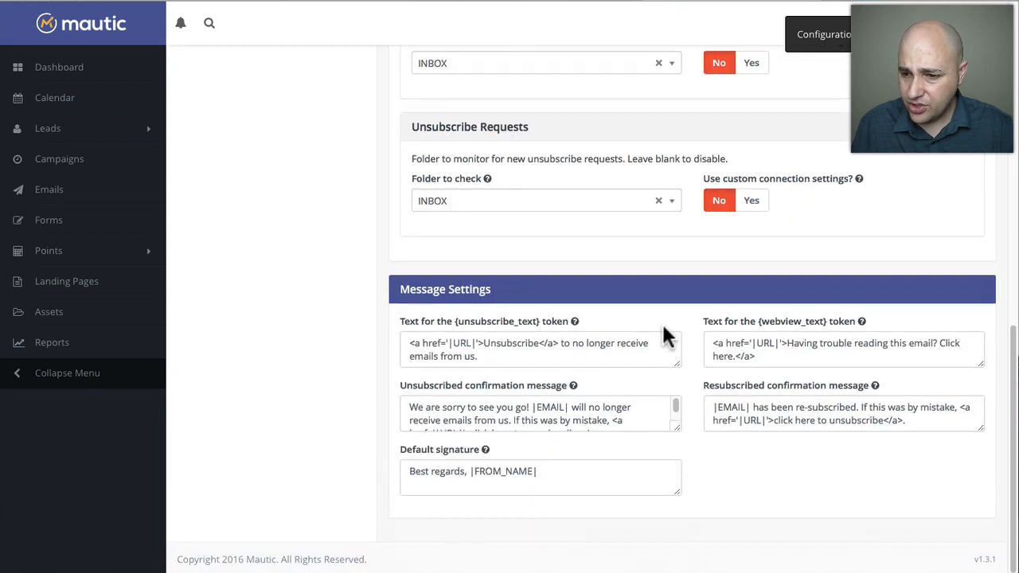
{"action": "scroll", "coordinate": [689, 328], "scroll_direction": "up", "scroll_amount": 10}
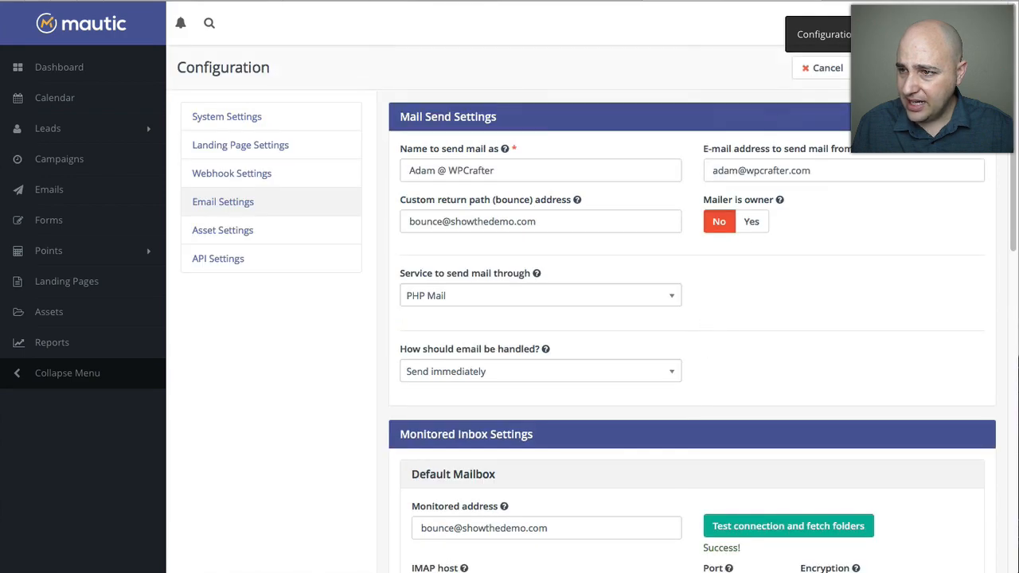
Save & Close the configuration, decline Safari's password prompt, and reopen Email Settings' mail service list
{"action": "left_click", "coordinate": [966, 68]}
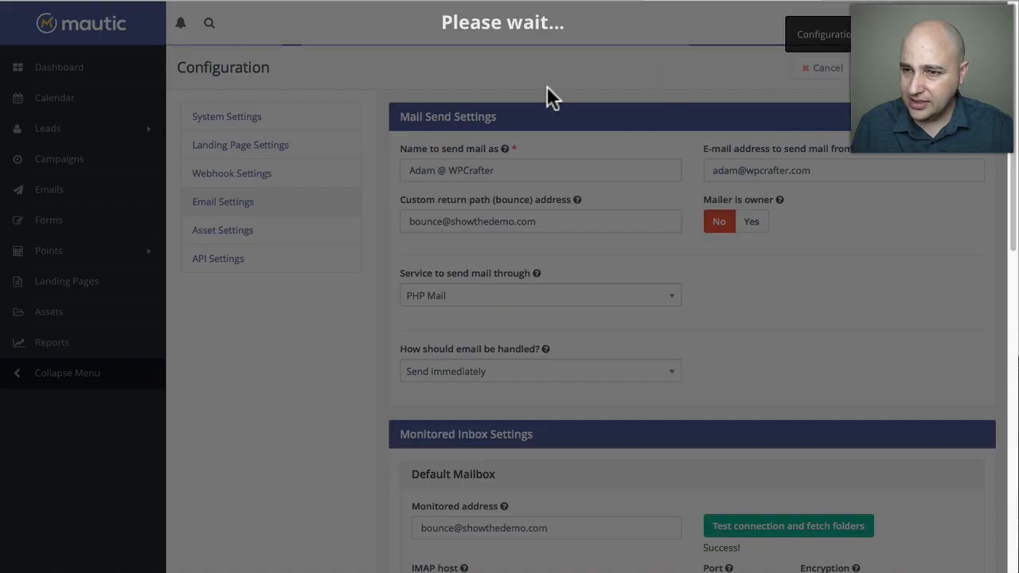
{"action": "left_click", "coordinate": [580, 77]}
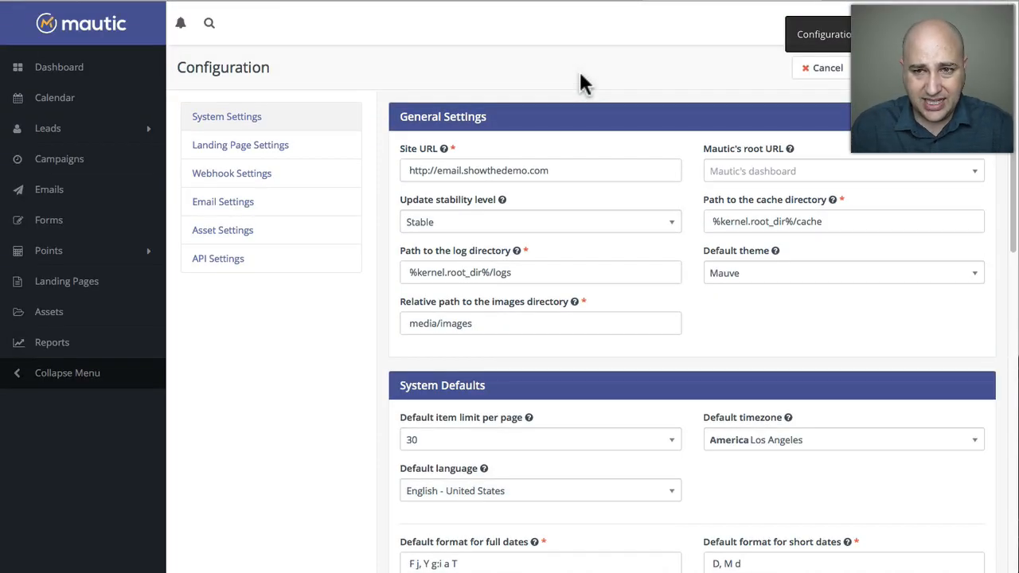
{"action": "left_click", "coordinate": [232, 207]}
{"action": "scroll", "coordinate": [402, 256], "scroll_direction": "down", "scroll_amount": 1}
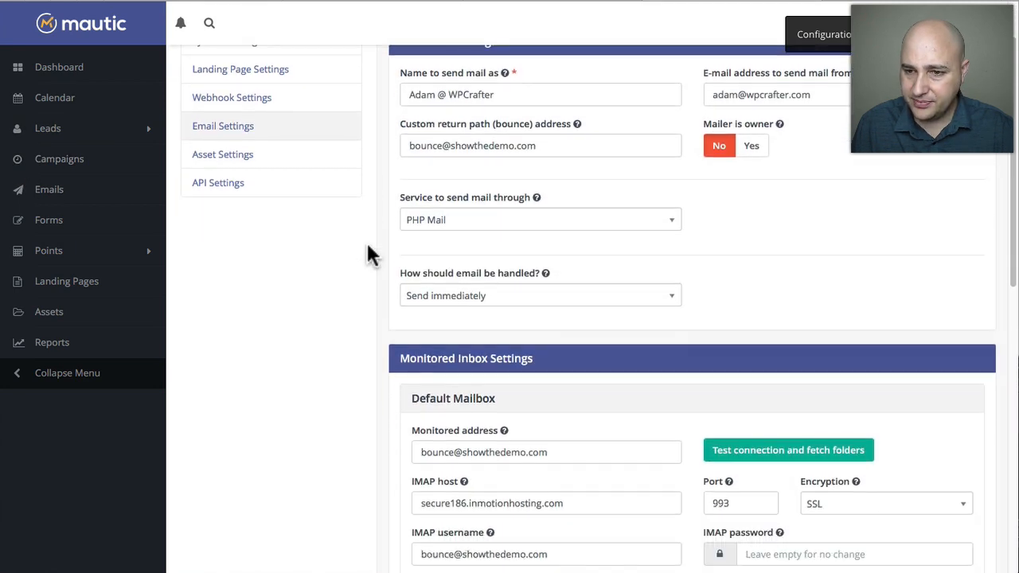
{"action": "left_click", "coordinate": [673, 223]}
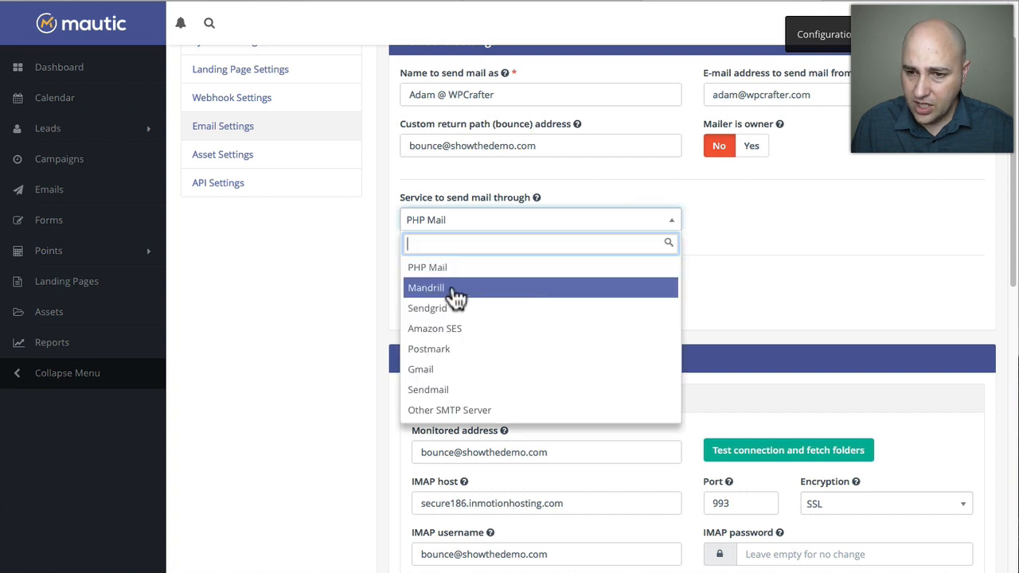